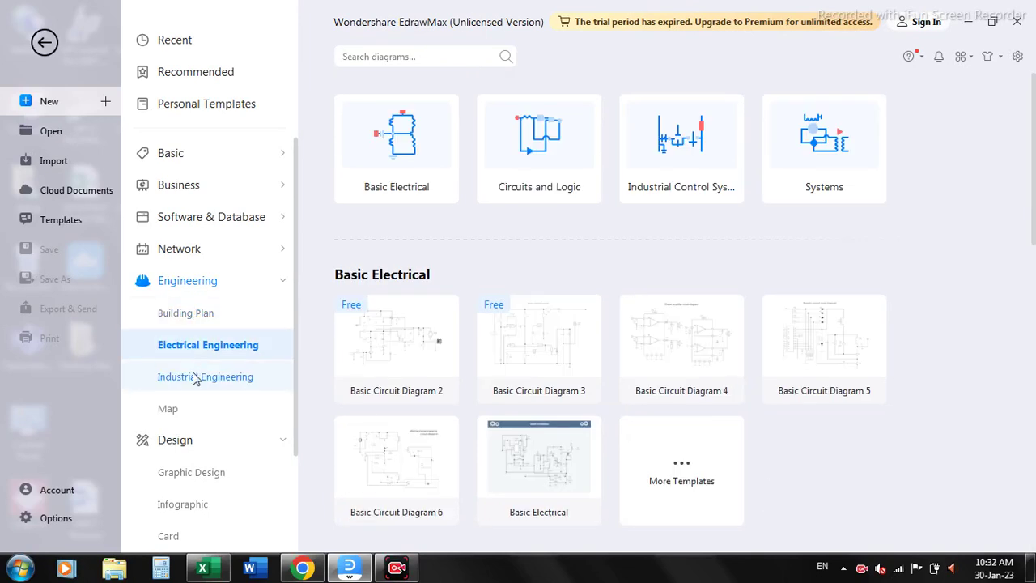
- Start a blank Process Flow Diagram from the Industrial Engineering templates
click(194, 384)
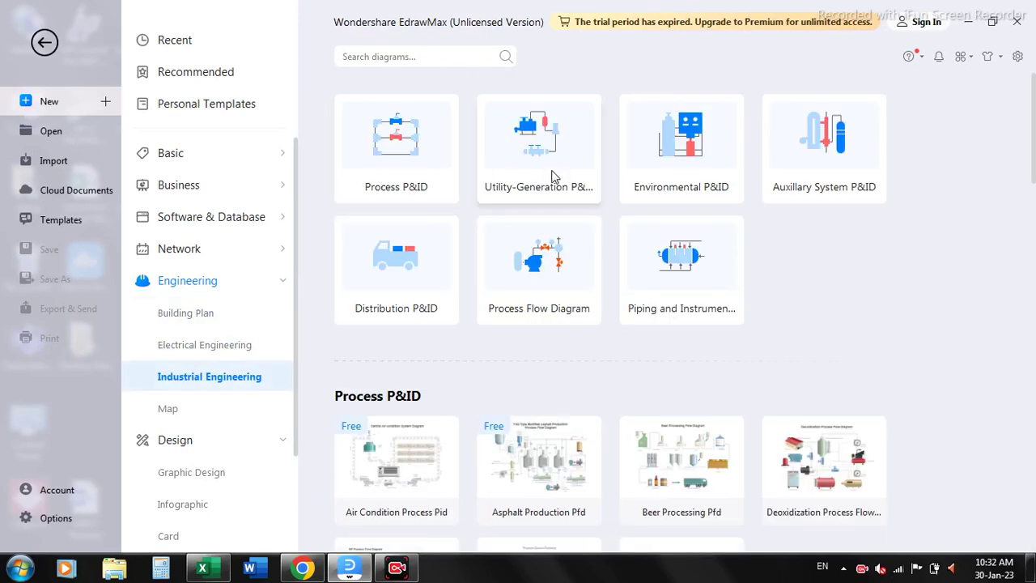
click(536, 256)
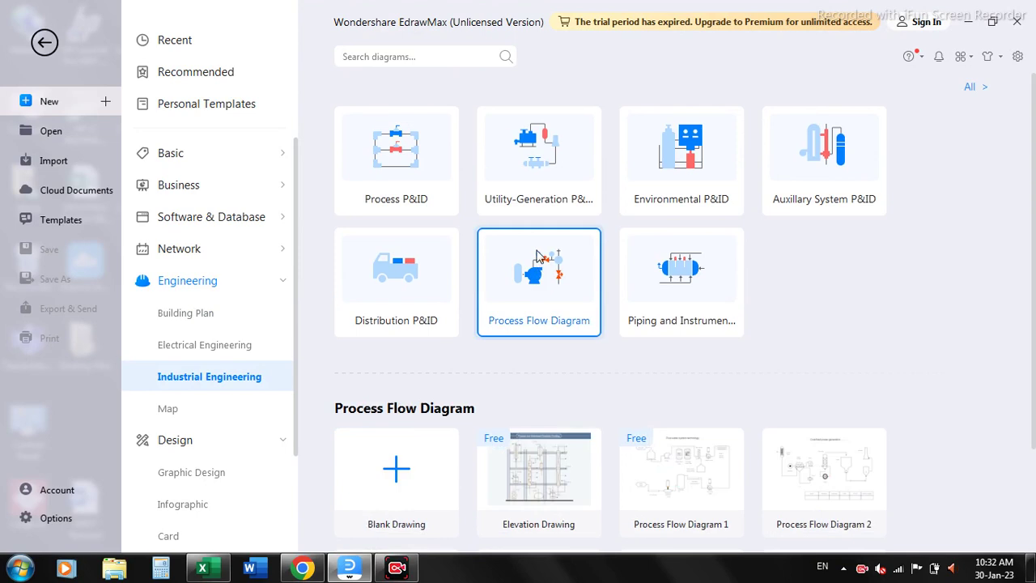
click(411, 465)
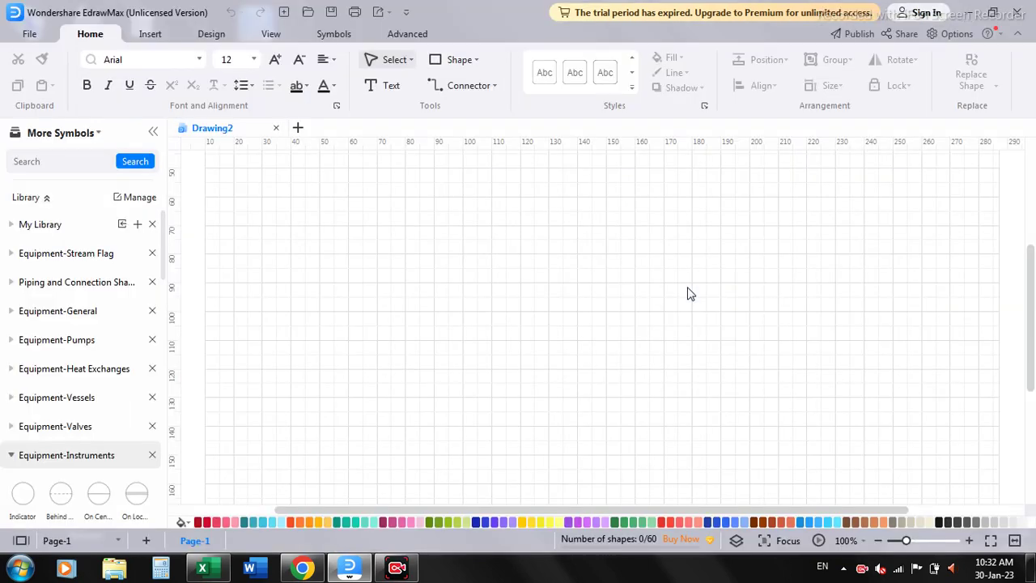
- Collapse the Stream Flag, Instruments and My Library categories and expand Equipment-Pumps
click(13, 256)
click(13, 256)
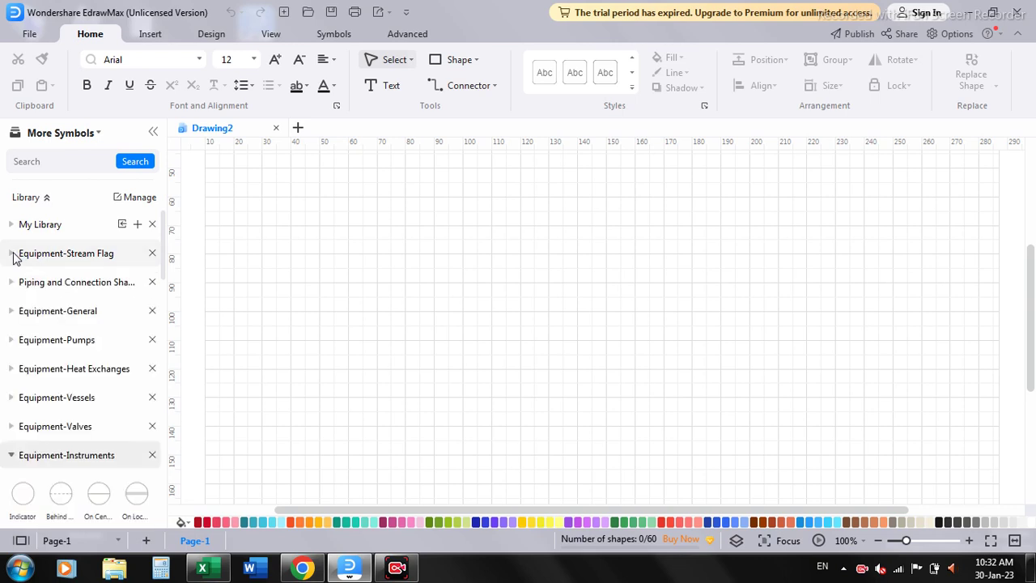
scroll(81, 312, down, 1)
scroll(84, 338, down, 1)
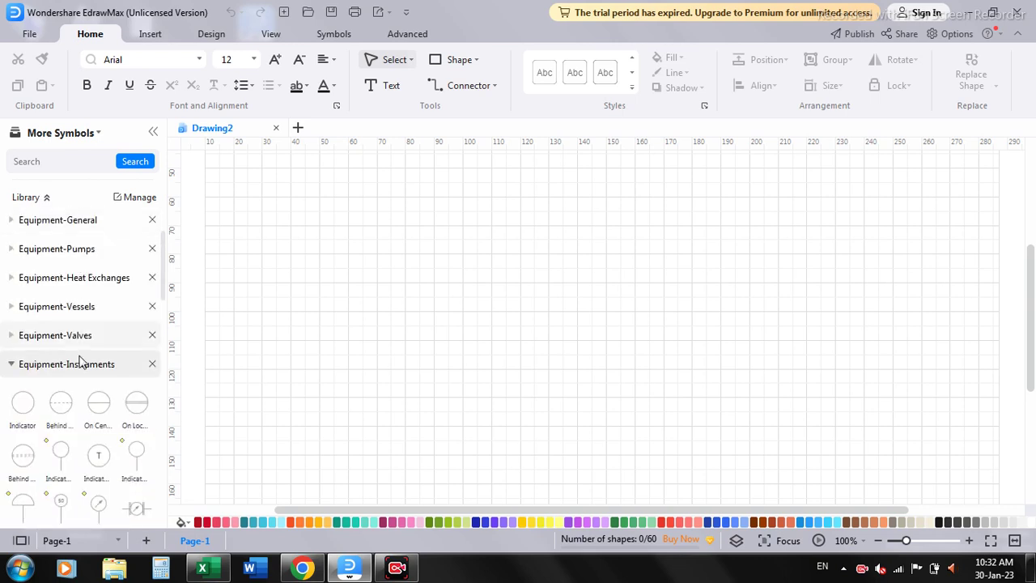
click(14, 363)
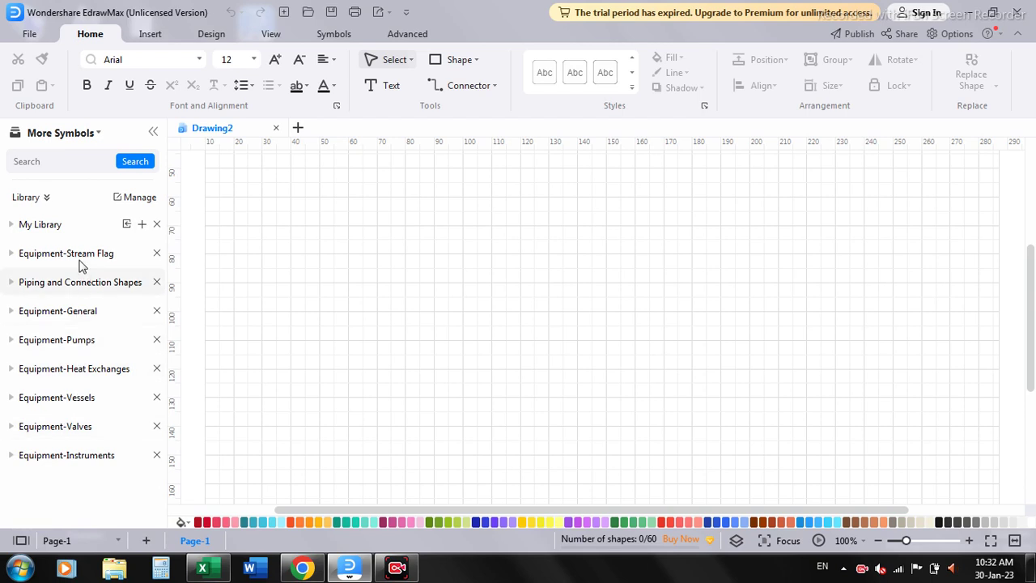
click(14, 227)
click(14, 226)
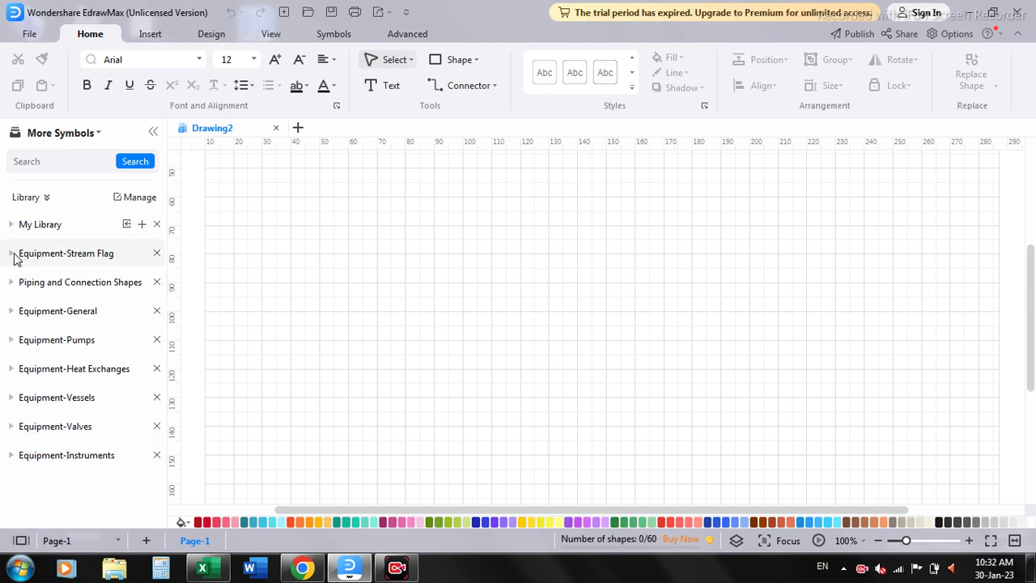
click(12, 254)
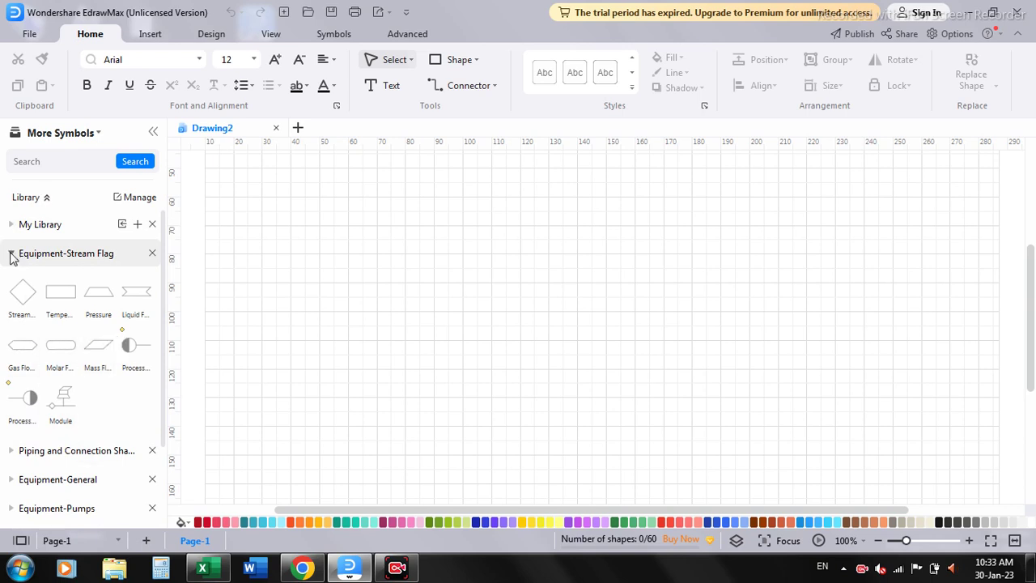
click(12, 256)
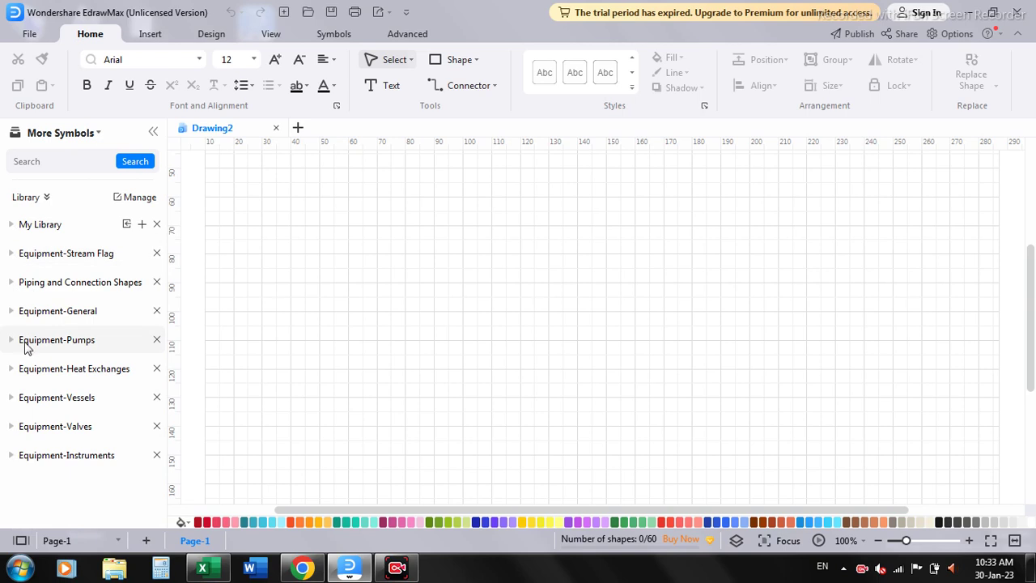
click(11, 341)
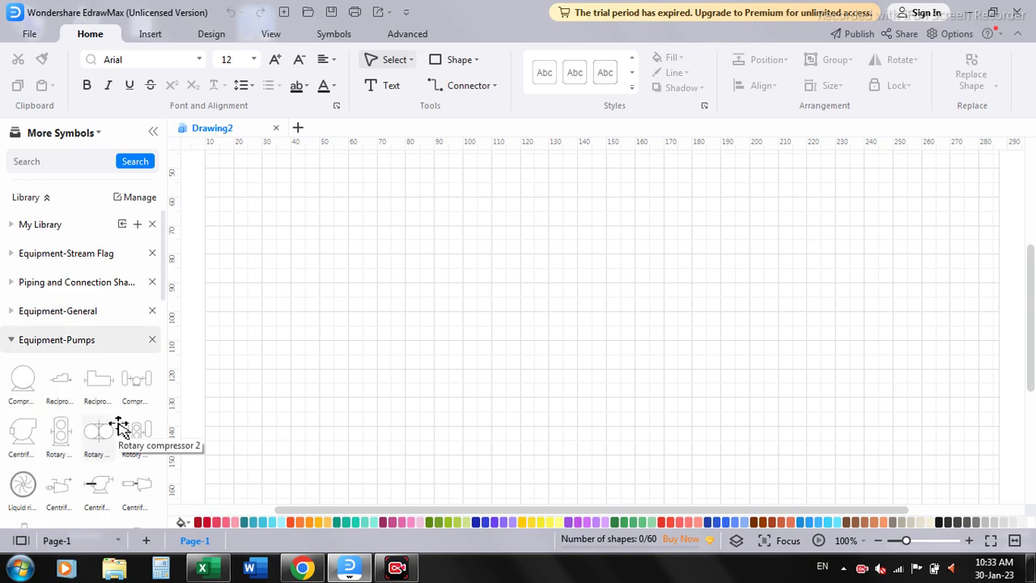
scroll(120, 426, down, 1)
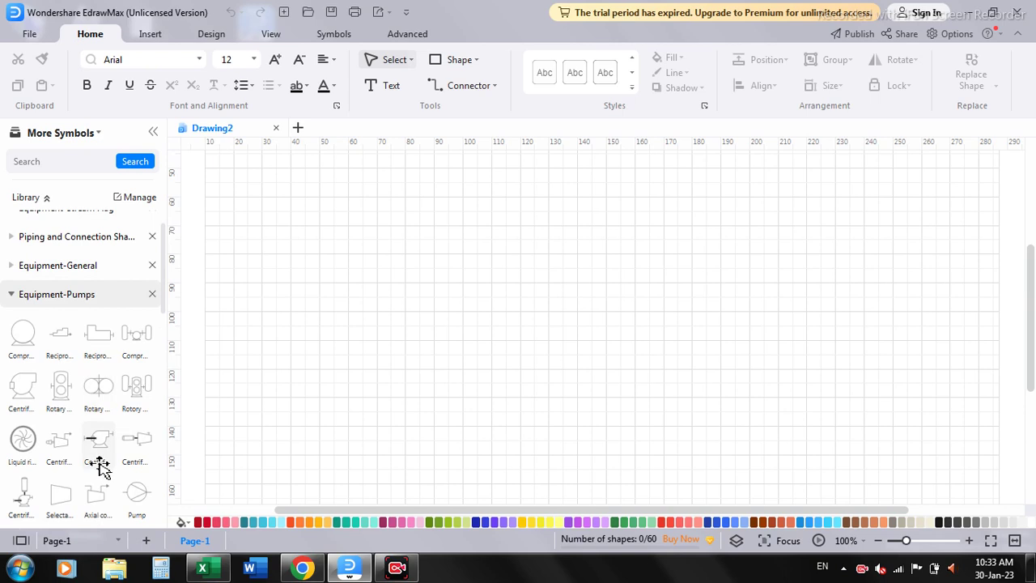
scroll(79, 447, down, 1)
scroll(80, 453, down, 2)
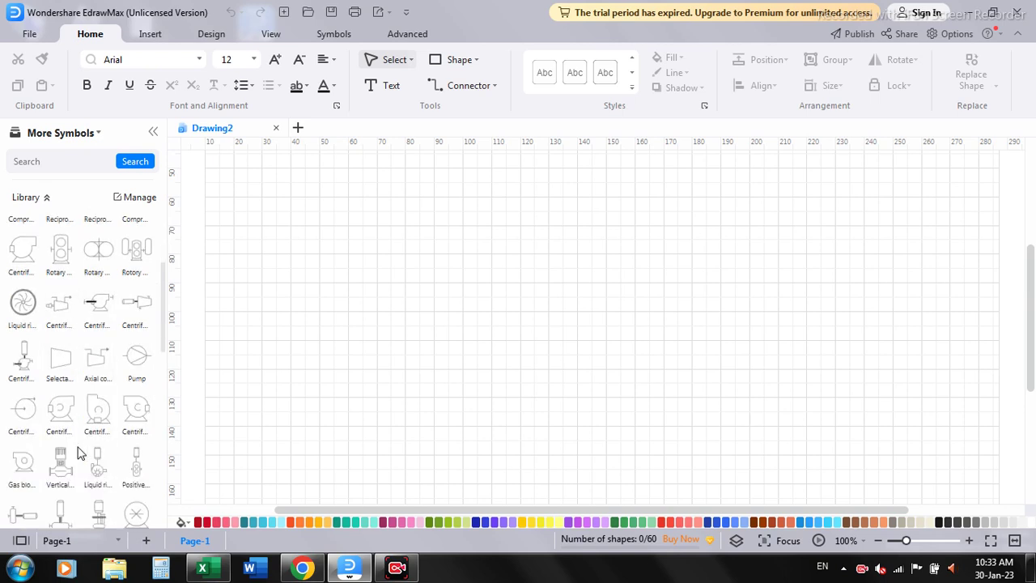
- Drag a centrifugal pump onto the canvas, then collapse the Equipment-Pumps library
mouse_move(64, 414)
mouse_down()
mouse_move(366, 369)
mouse_move(403, 349)
mouse_up()
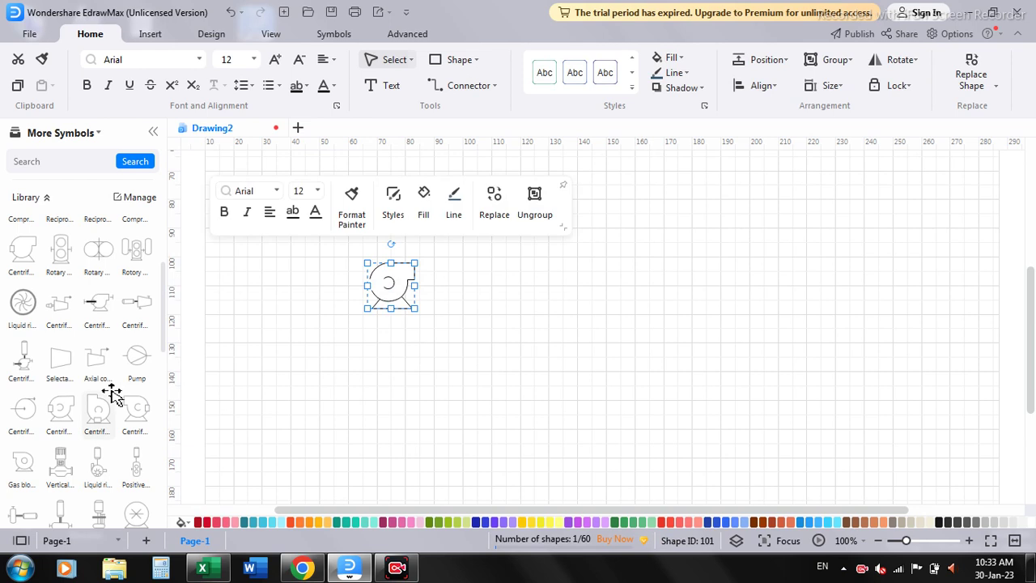
scroll(111, 393, down, 1)
scroll(111, 392, down, 1)
scroll(111, 392, down, 2)
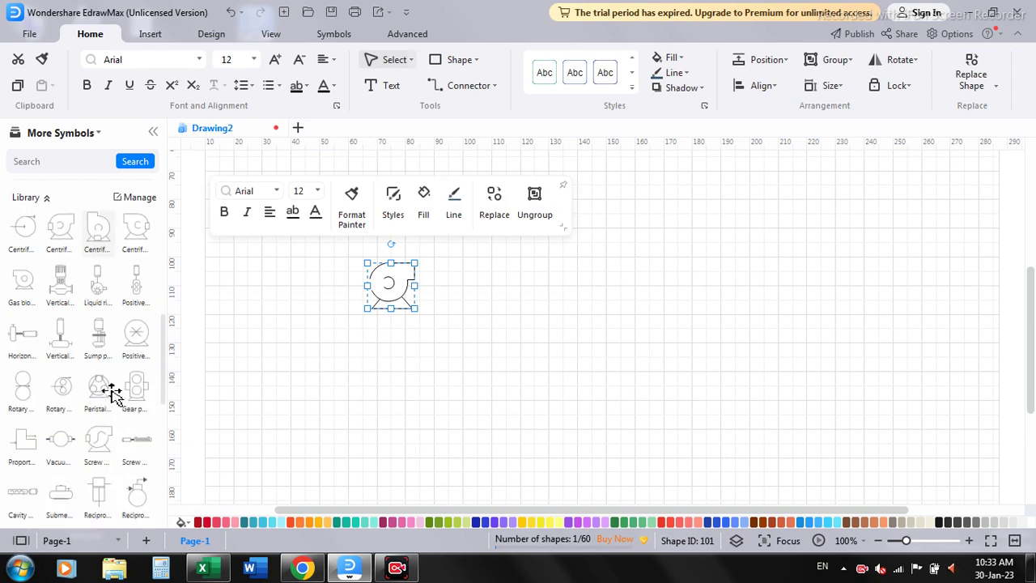
scroll(112, 393, down, 2)
scroll(112, 392, down, 1)
scroll(112, 393, down, 1)
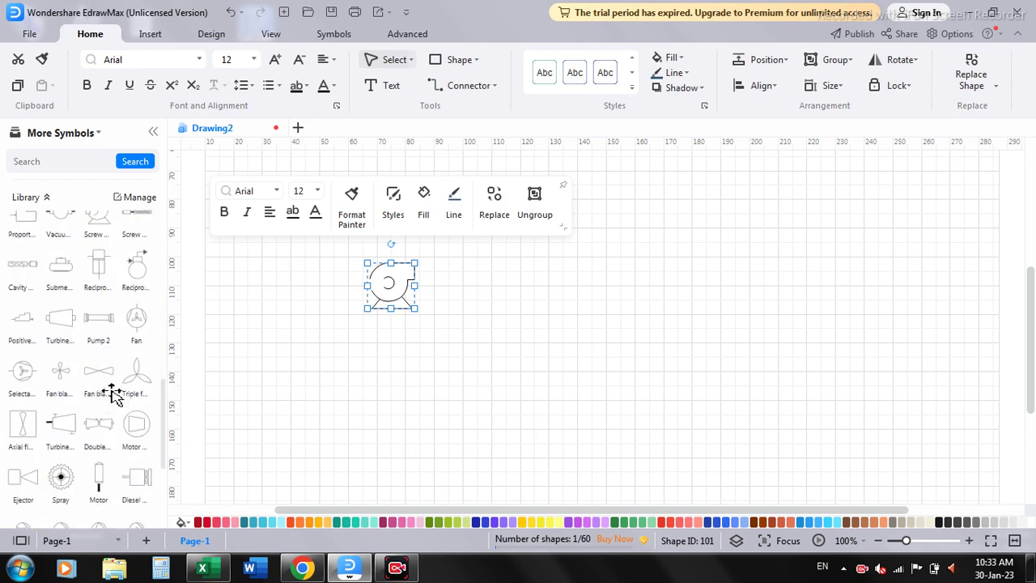
scroll(112, 393, down, 2)
scroll(112, 393, down, 2)
scroll(112, 393, down, 1)
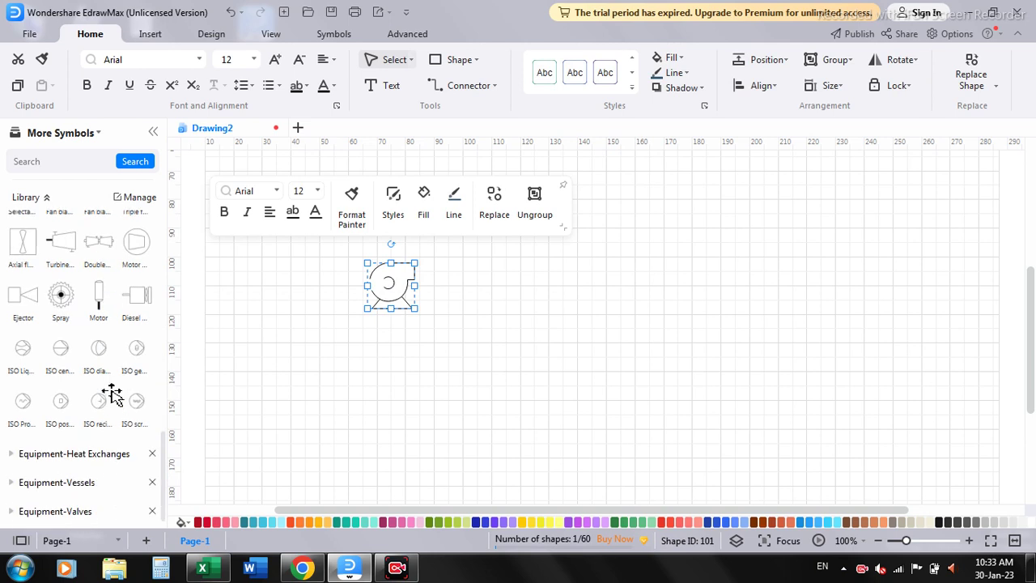
scroll(73, 465, up, 2)
scroll(48, 364, up, 2)
scroll(46, 301, up, 2)
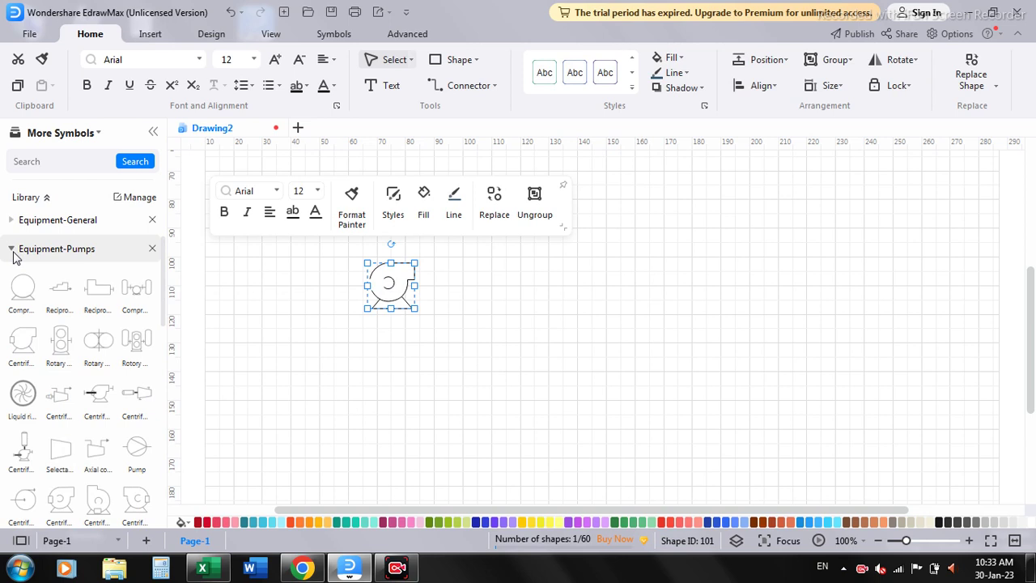
click(12, 249)
- Search the symbol library for 'tank' and browse the results
click(62, 161)
text(tank)
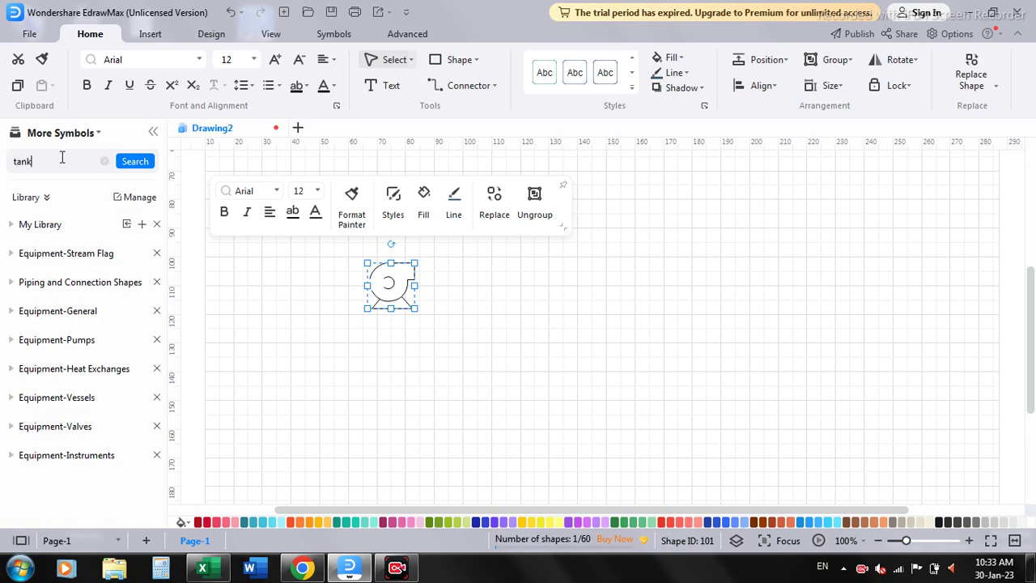
click(146, 165)
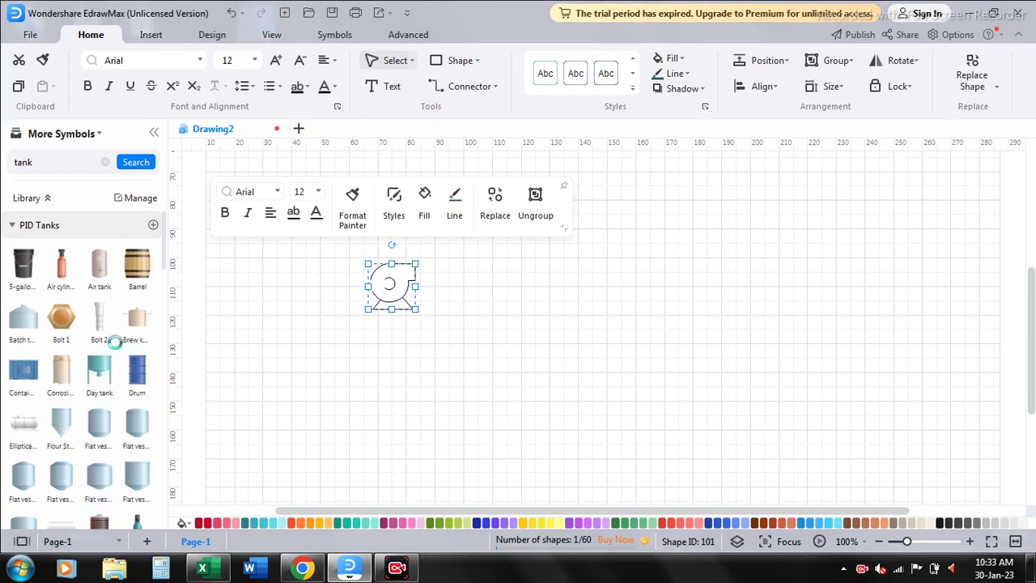
scroll(114, 324, down, 5)
scroll(115, 365, down, 3)
scroll(115, 368, down, 3)
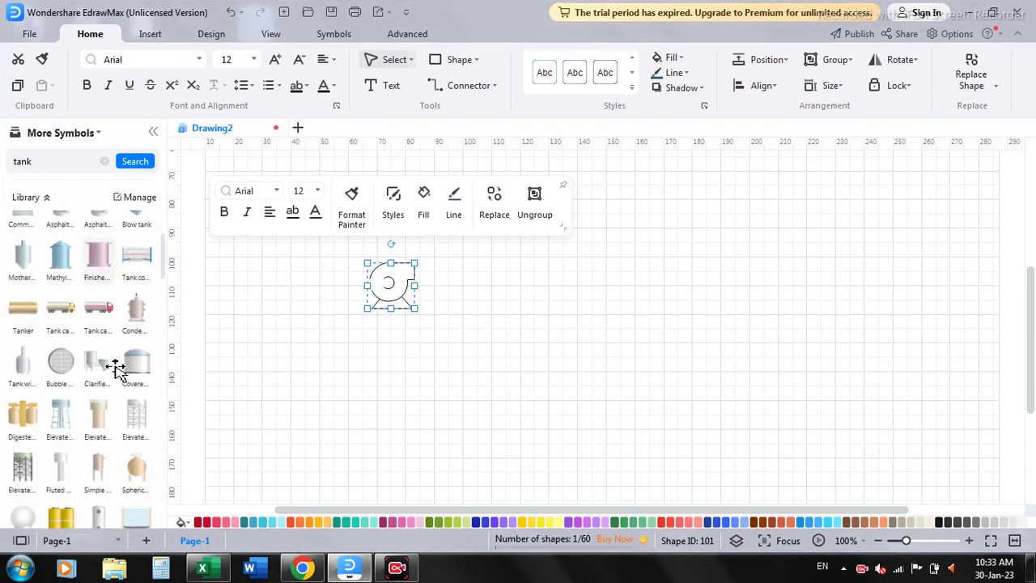
scroll(115, 369, down, 2)
scroll(75, 444, down, 1)
scroll(75, 444, down, 2)
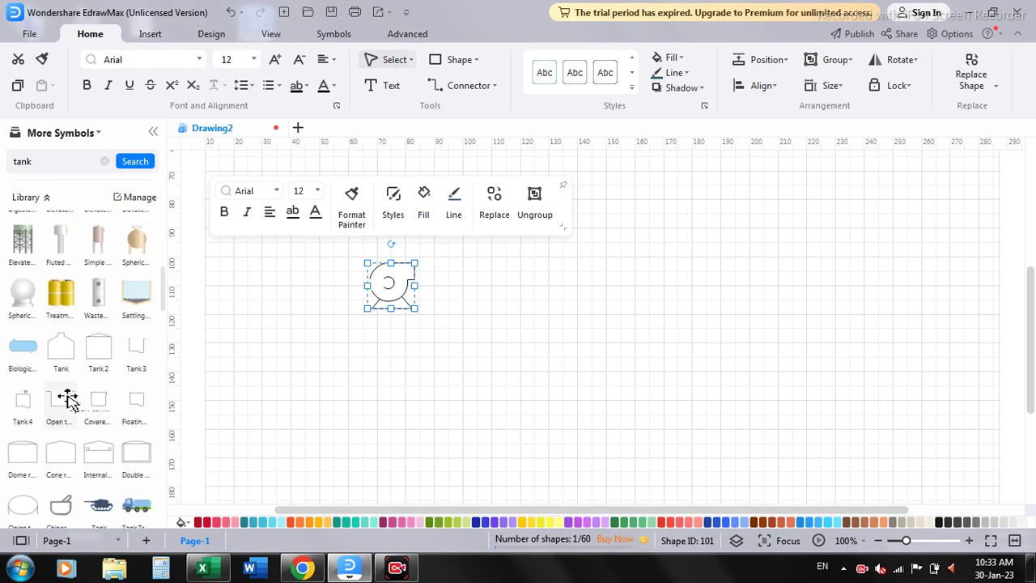
- Place an Open tank below-left of the pump, enlarge it, and select the pump
drag(69, 398, 293, 378)
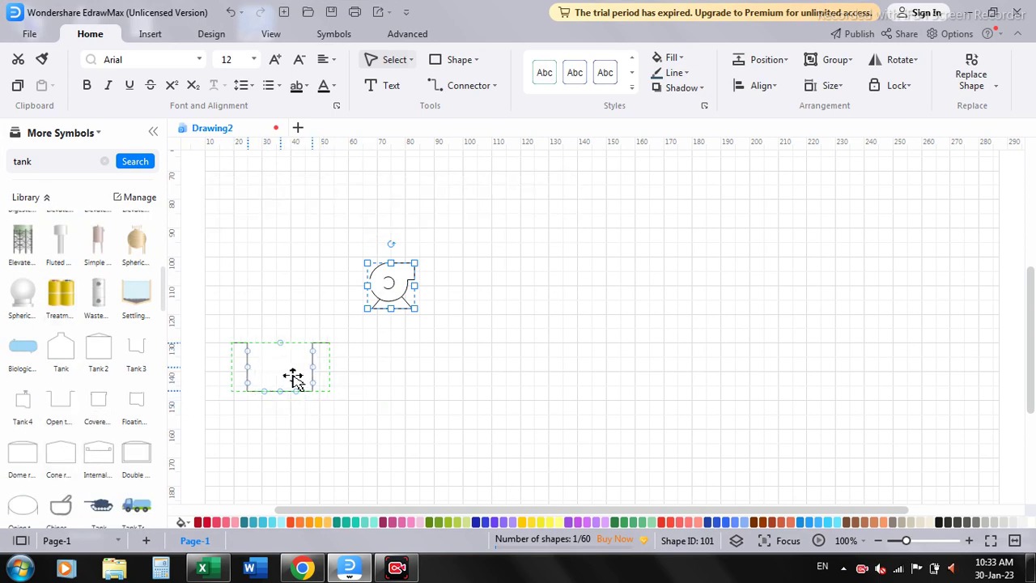
drag(313, 391, 347, 424)
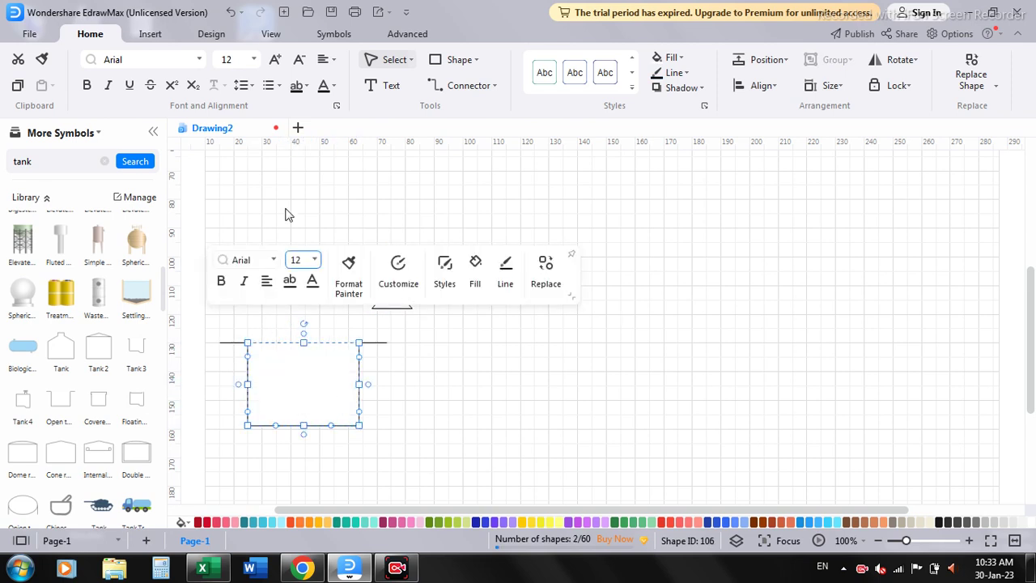
click(387, 282)
click(387, 281)
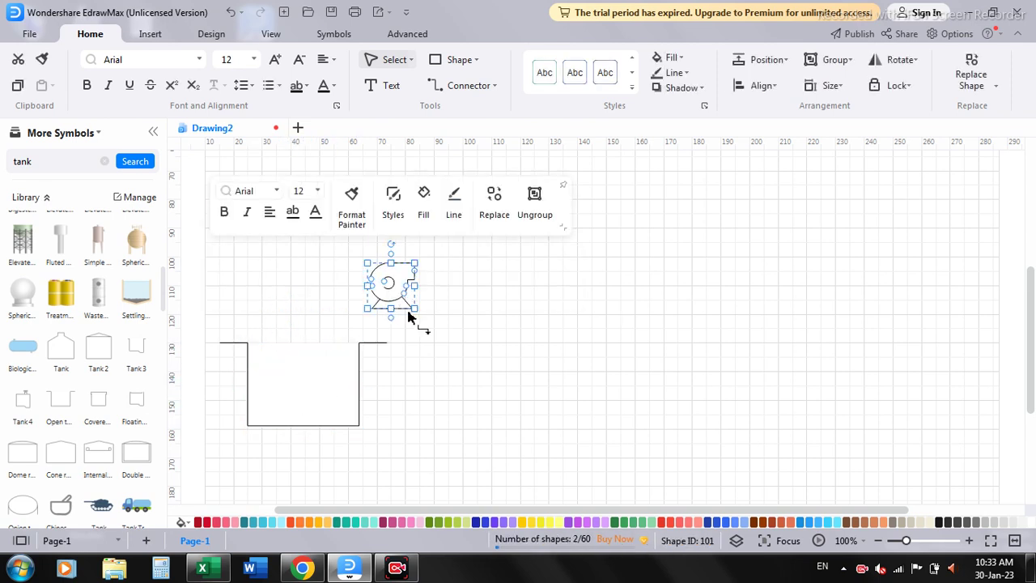
- Shrink the pump onto the open tank's right rim, then enter an 'aeration' symbol search
mouse_move(411, 306)
mouse_down()
mouse_move(392, 285)
mouse_move(404, 332)
mouse_move(393, 328)
mouse_up()
click(465, 314)
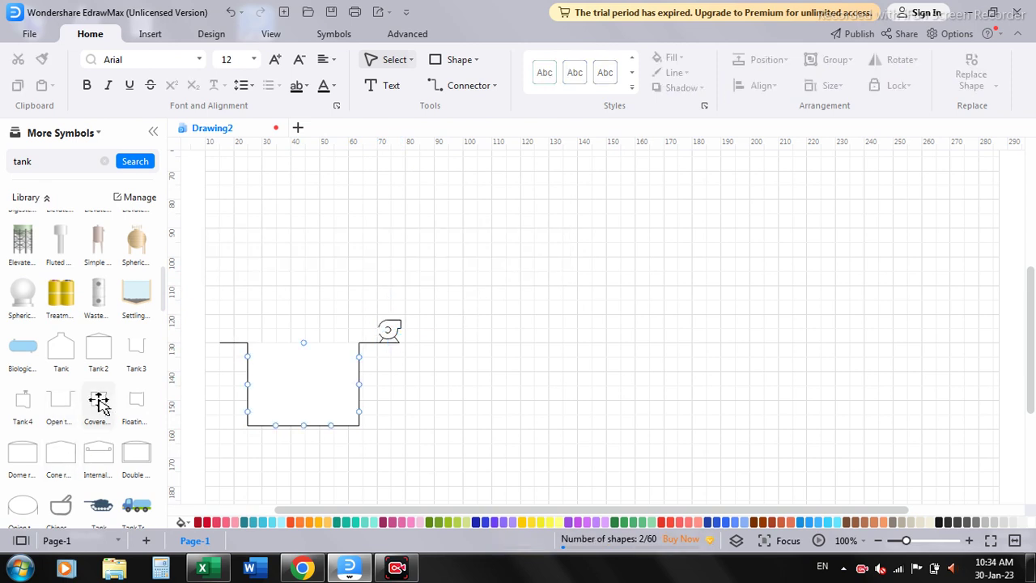
scroll(99, 403, down, 1)
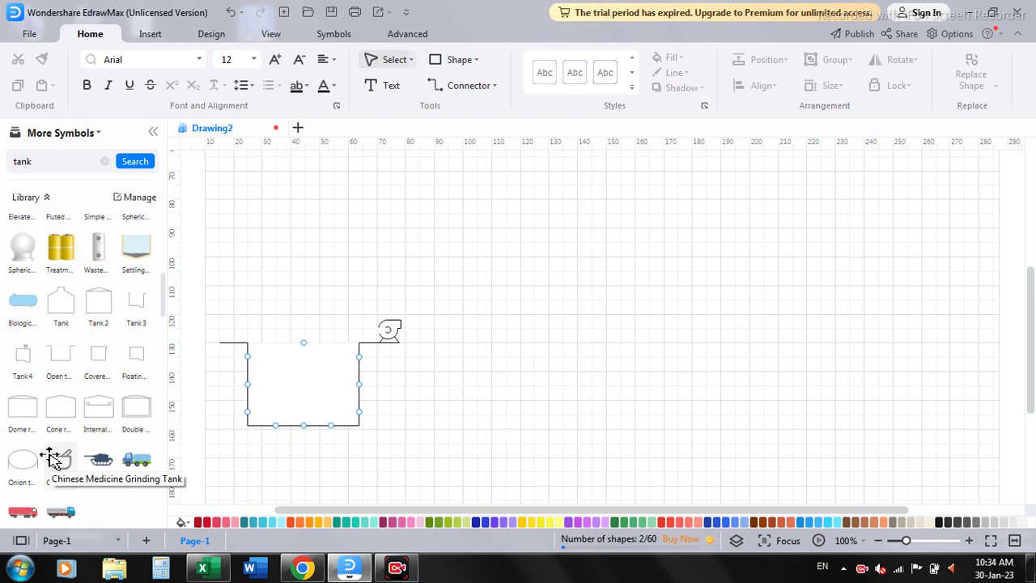
scroll(50, 458, up, 1)
scroll(51, 458, up, 1)
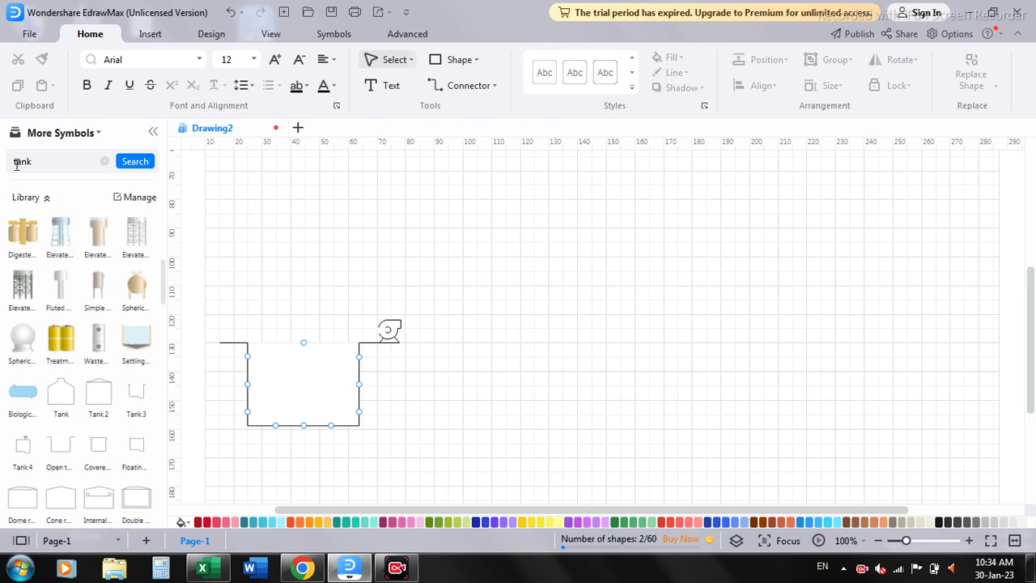
text(eration)
- Search 'aeration' and place an enlarged aeration tank to the right of the pump
key(Return)
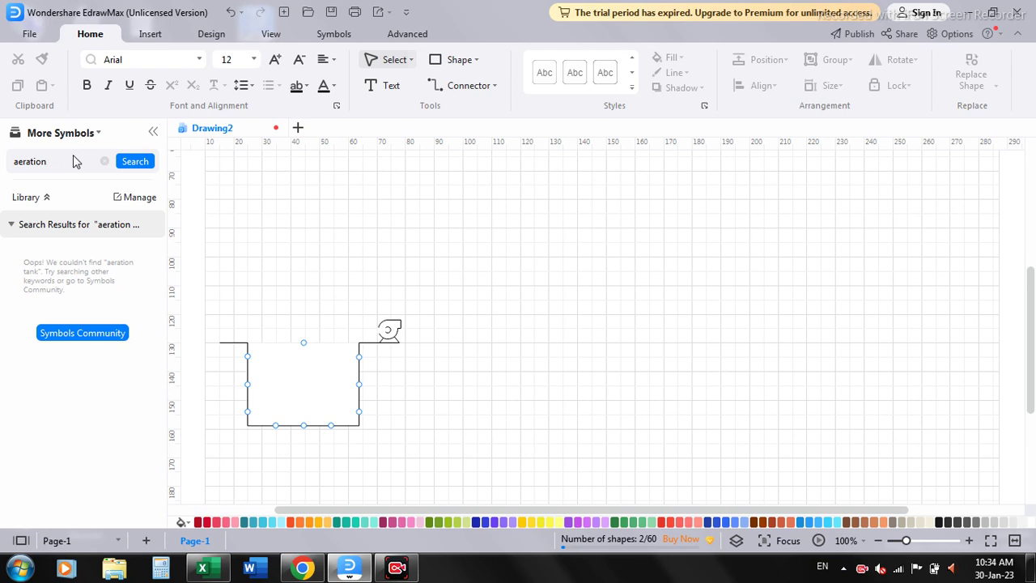
key(Return)
drag(60, 265, 515, 307)
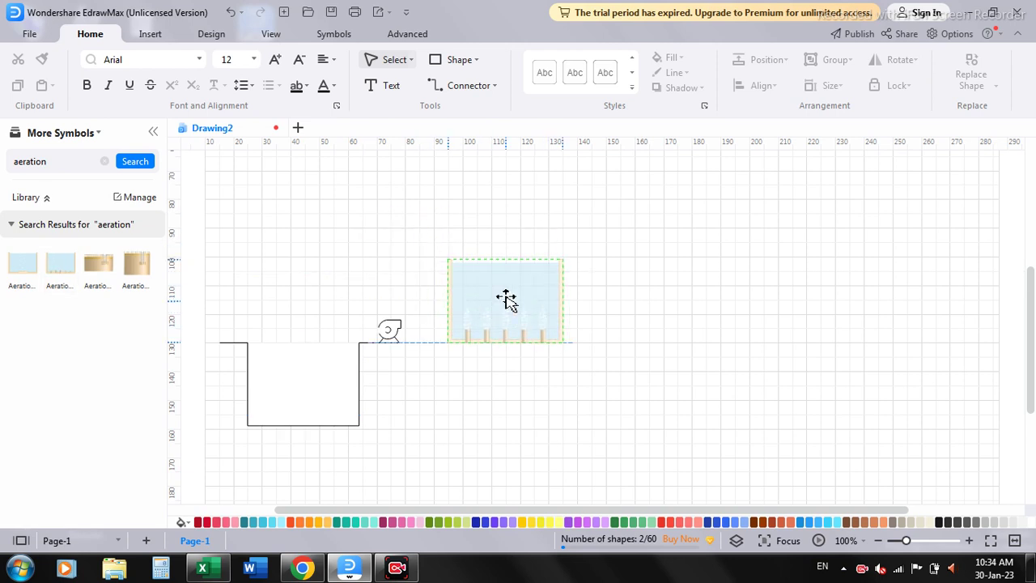
drag(515, 307, 515, 307)
drag(564, 259, 605, 228)
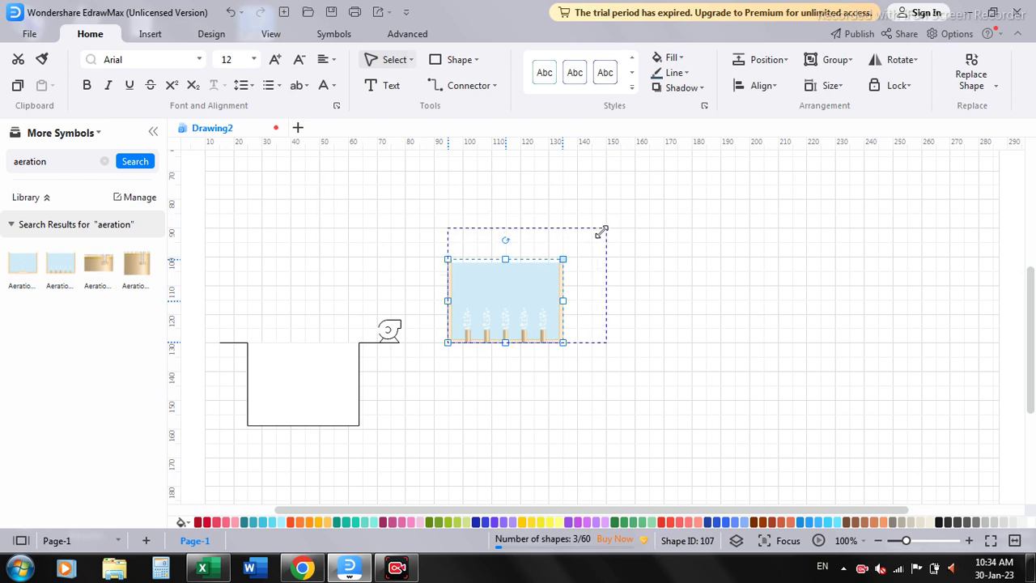
click(680, 348)
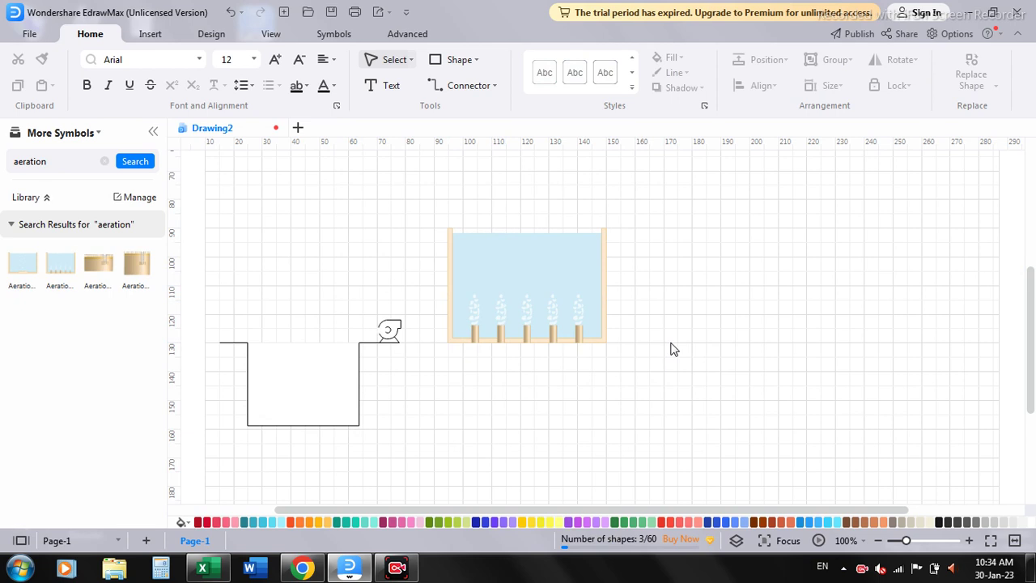
click(340, 356)
- Draw a pump-to-basin connector, then delete it as misrouted
shift+click(395, 334)
key(Escape)
click(481, 91)
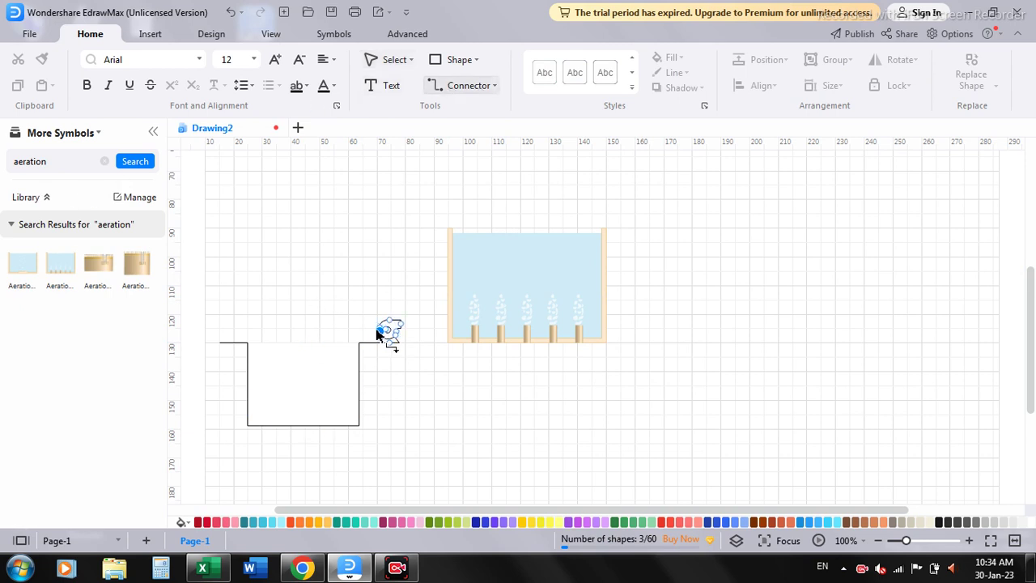
drag(379, 334, 330, 399)
drag(330, 400, 327, 395)
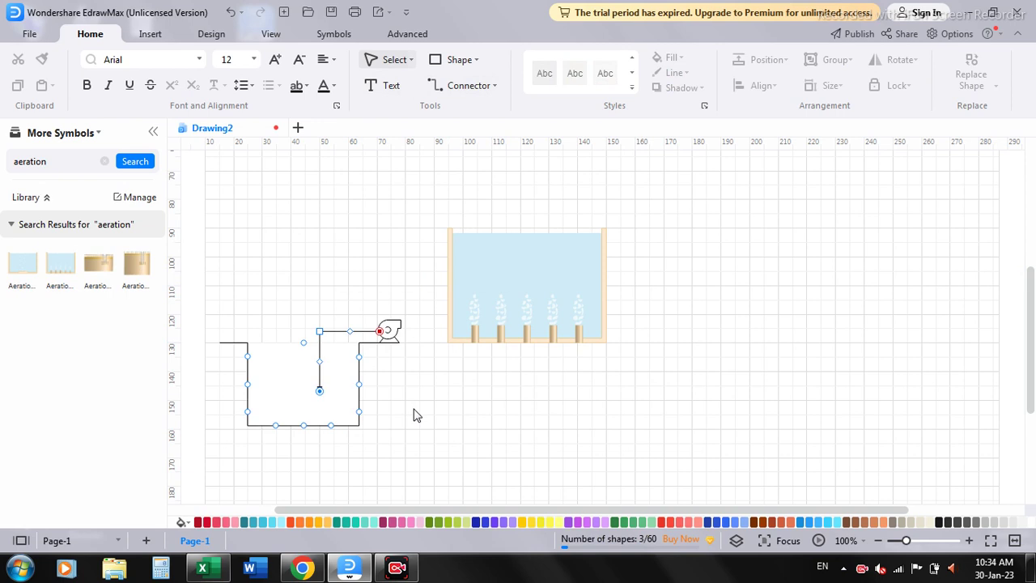
key(Delete)
- Connect the basin up to the pump and run a riser from the pump above the tank
click(457, 87)
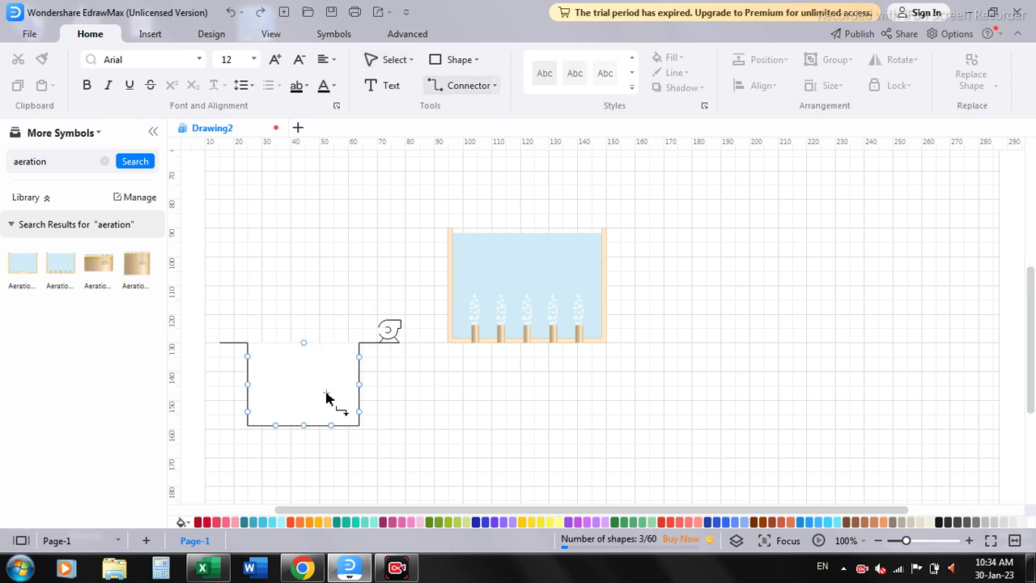
drag(327, 394, 380, 330)
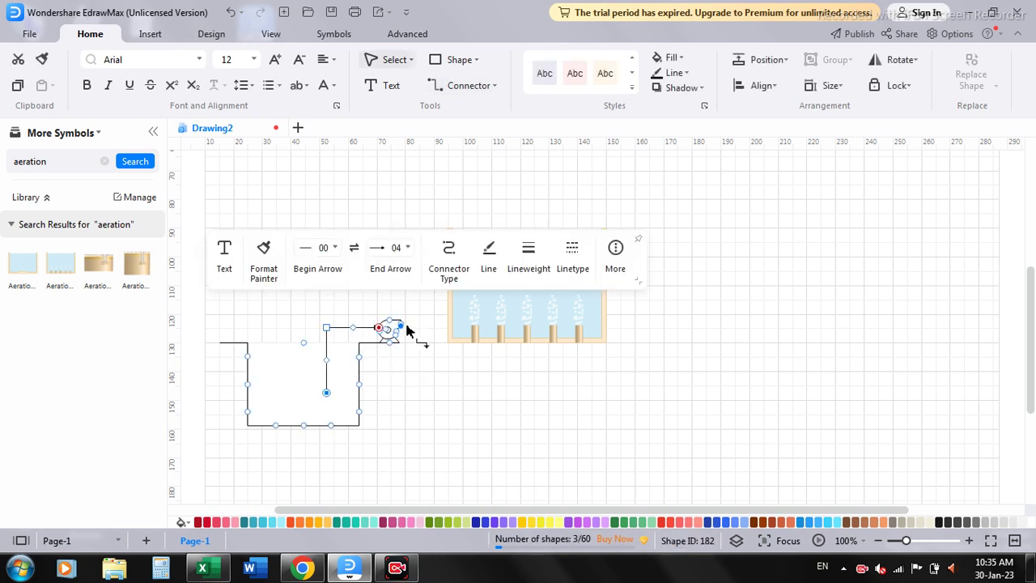
drag(405, 330, 456, 243)
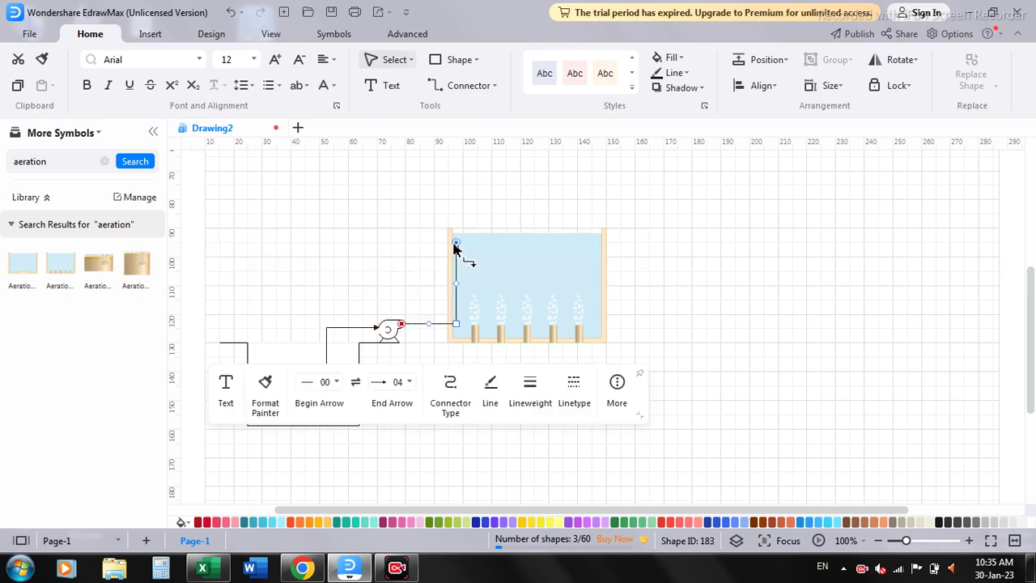
drag(454, 283, 430, 280)
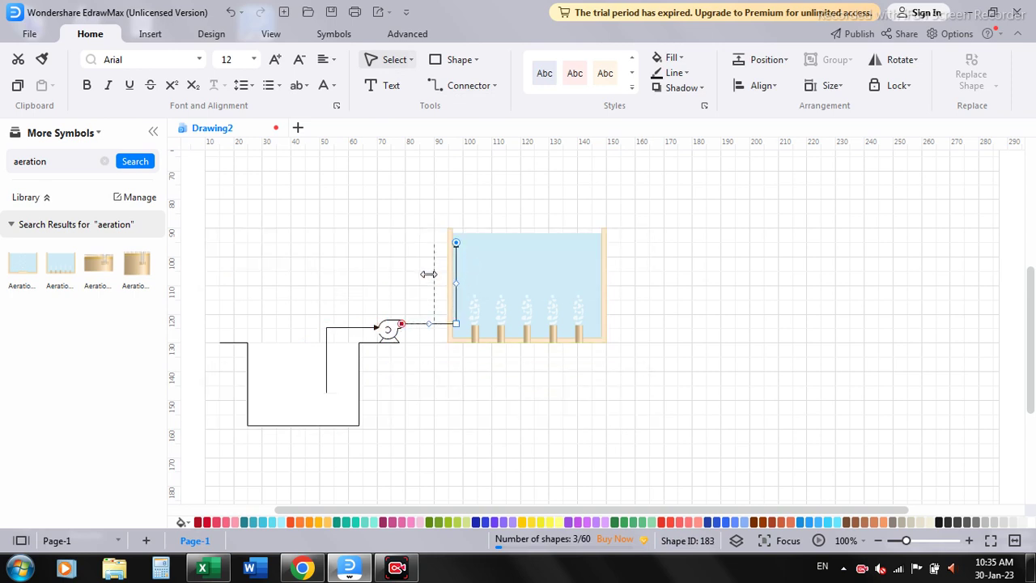
drag(430, 242, 427, 204)
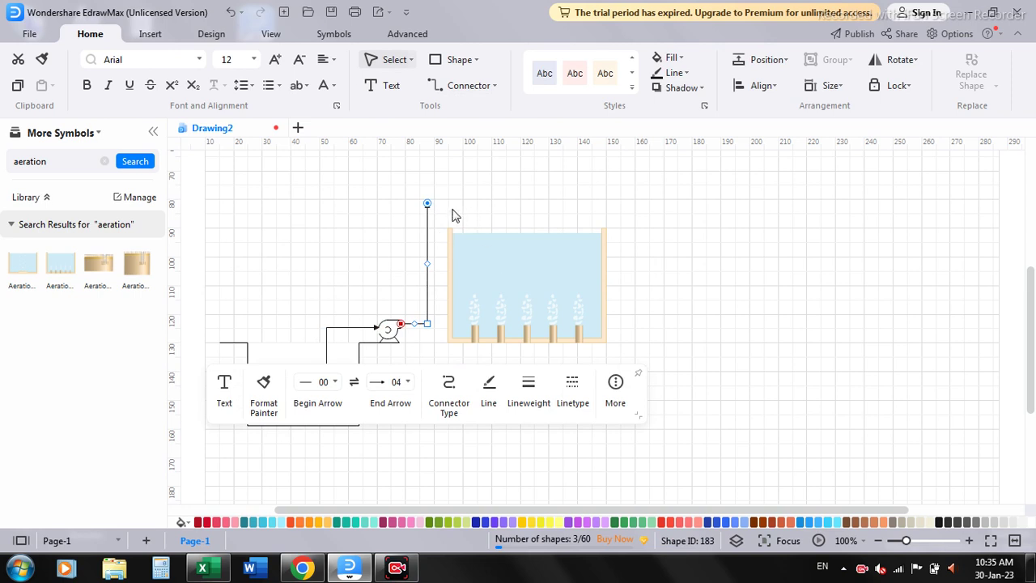
- Extend the riser over and down into the aeration tank's top
click(460, 85)
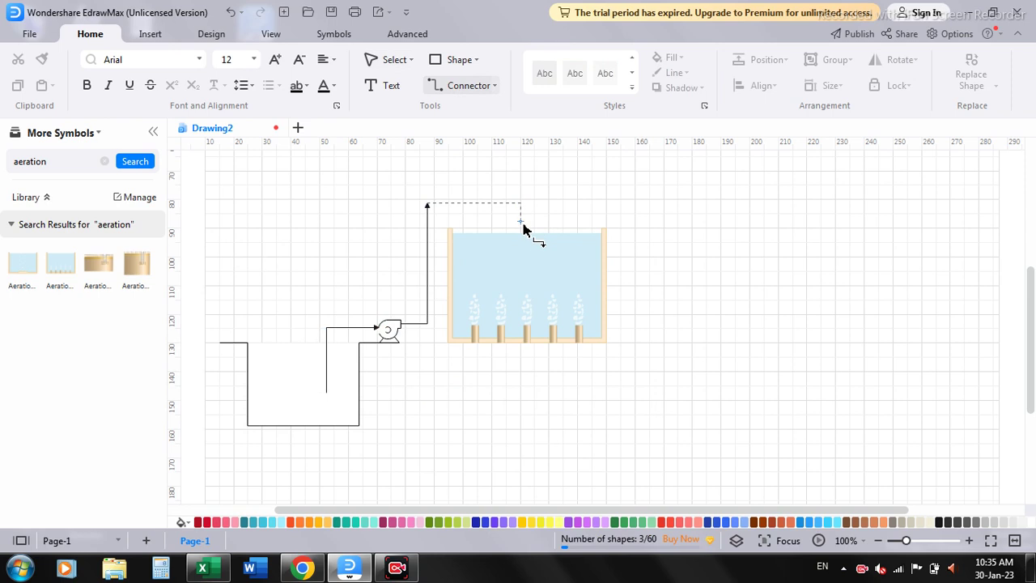
drag(427, 206, 524, 233)
key(Escape)
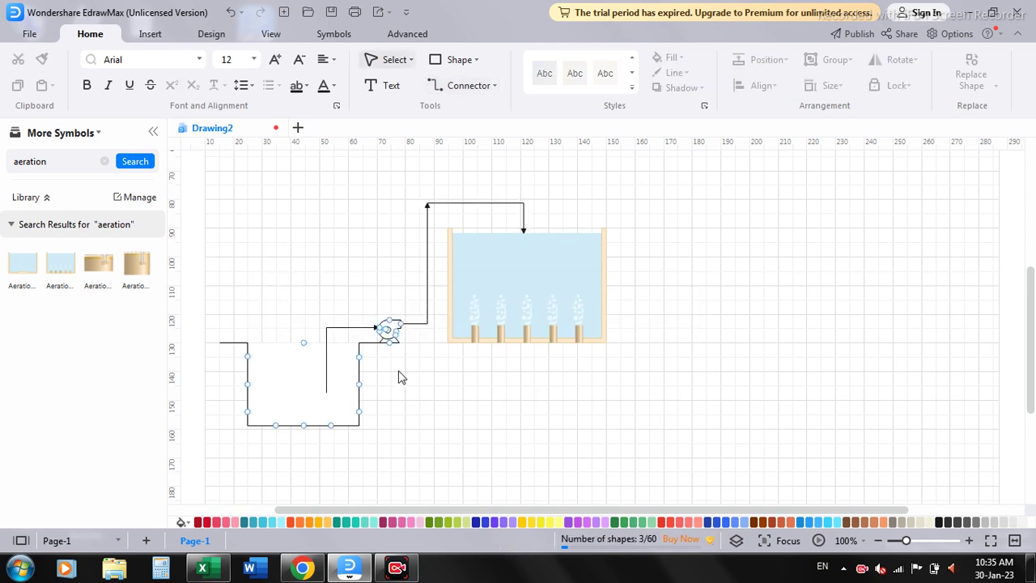
click(395, 330)
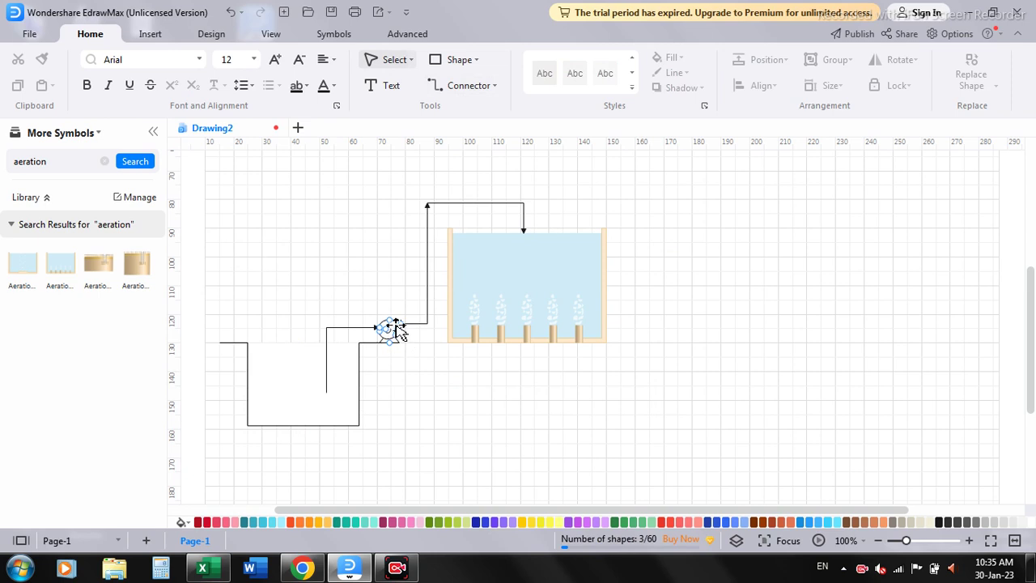
- Duplicate the pump and connect the basin line to the copy
click(397, 331)
mouse_move(394, 332)
mouse_down()
mouse_move(417, 356)
mouse_move(389, 295)
mouse_up()
click(469, 425)
click(442, 85)
drag(327, 305, 379, 298)
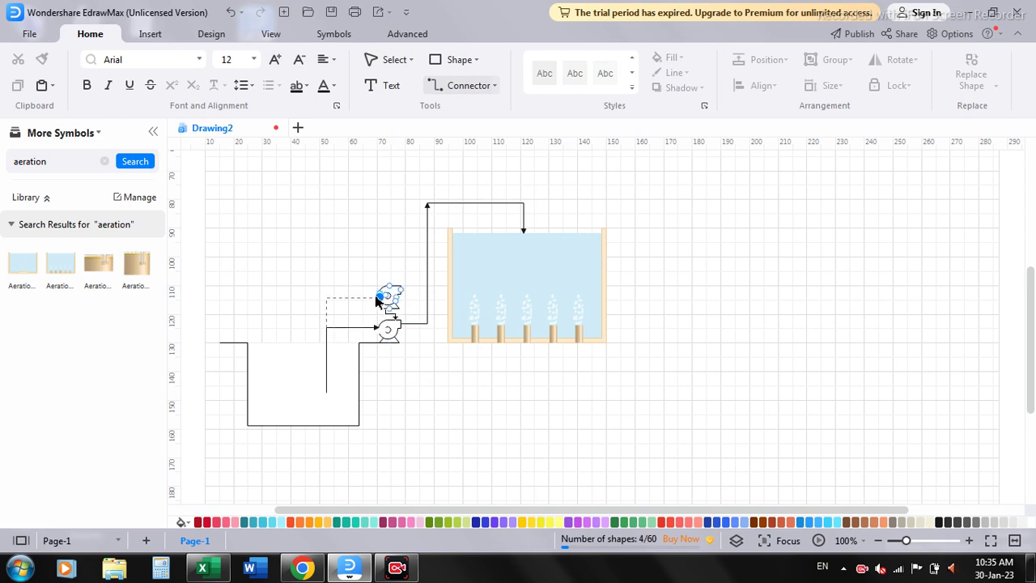
drag(377, 298, 427, 292)
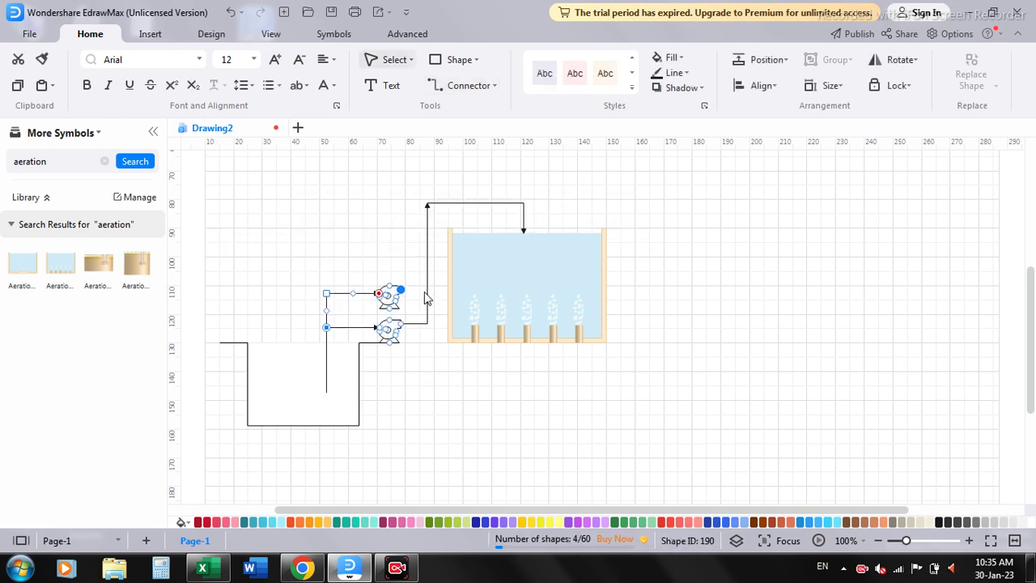
click(460, 397)
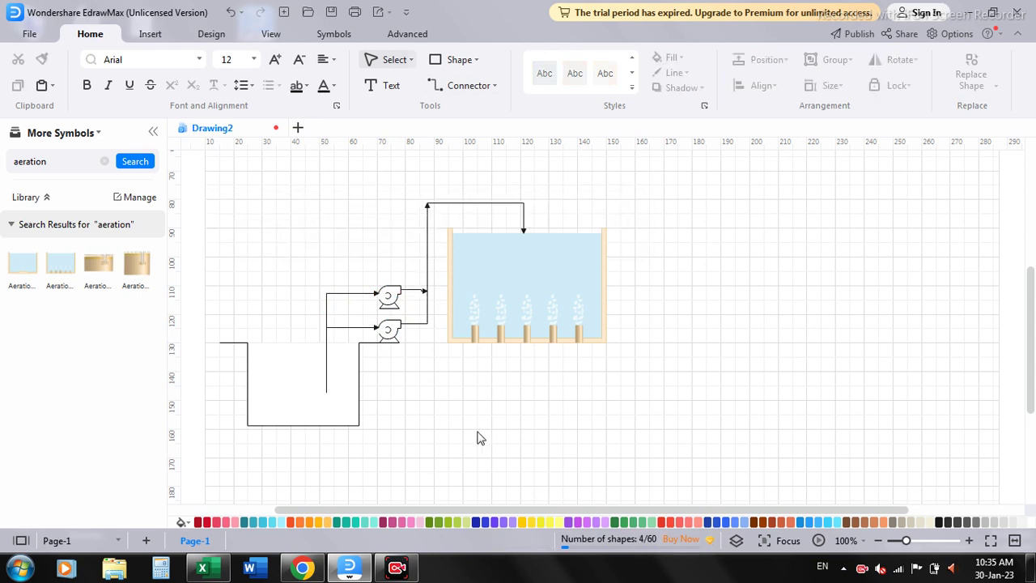
- Join the second pump's outlet to the riser with a straight connector
click(422, 291)
click(495, 86)
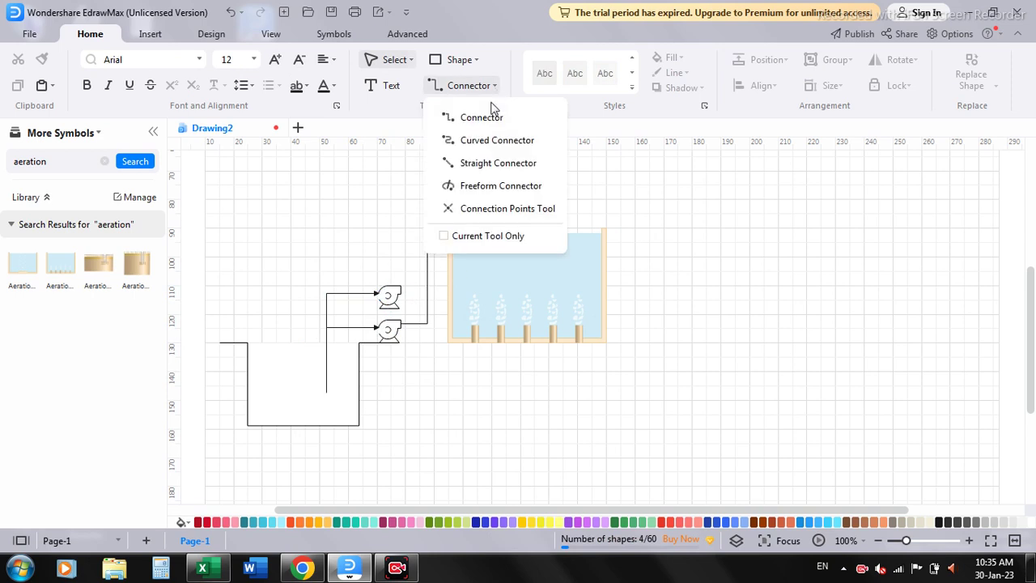
click(490, 163)
drag(401, 290, 427, 290)
key(Escape)
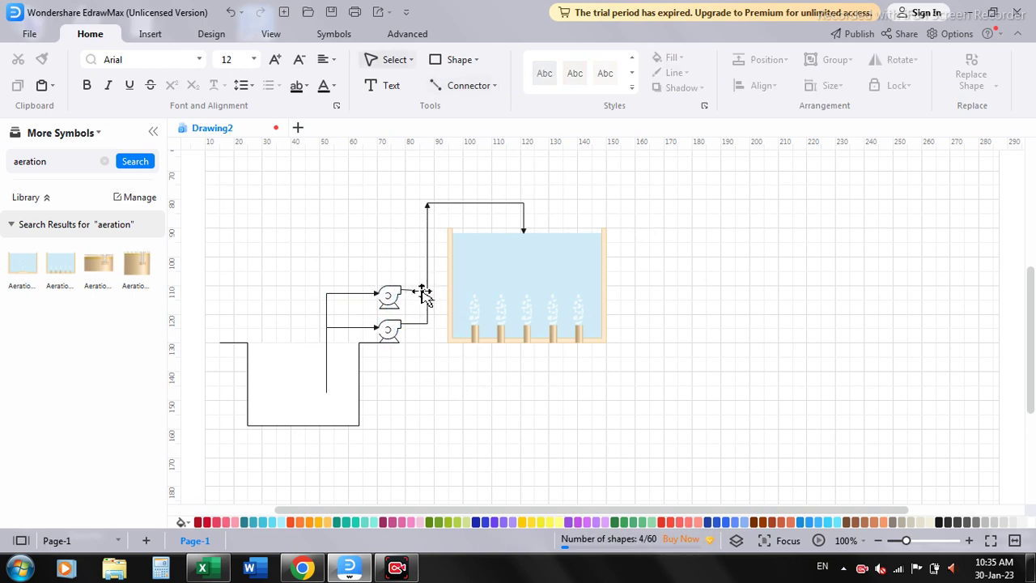
click(424, 290)
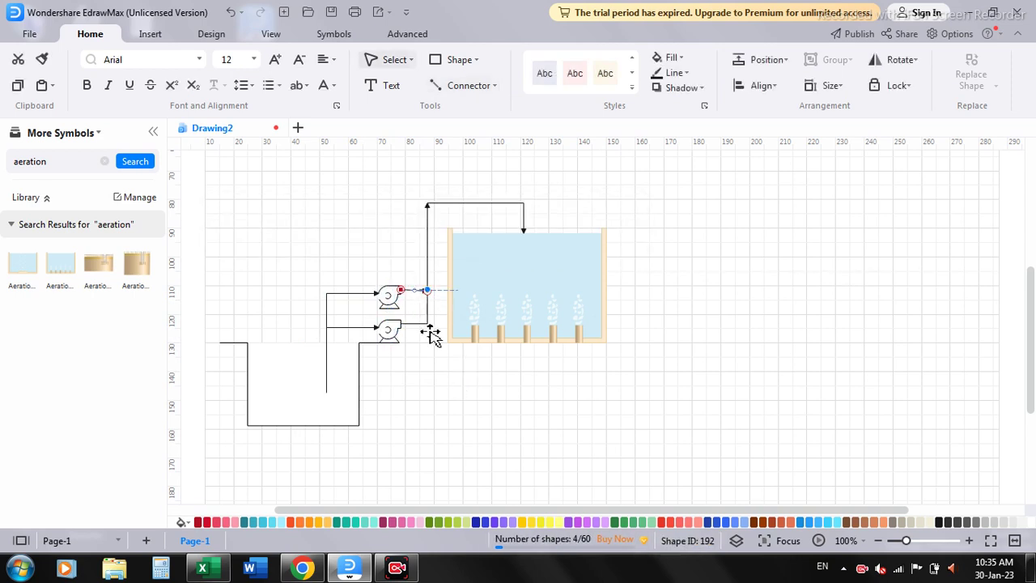
click(474, 436)
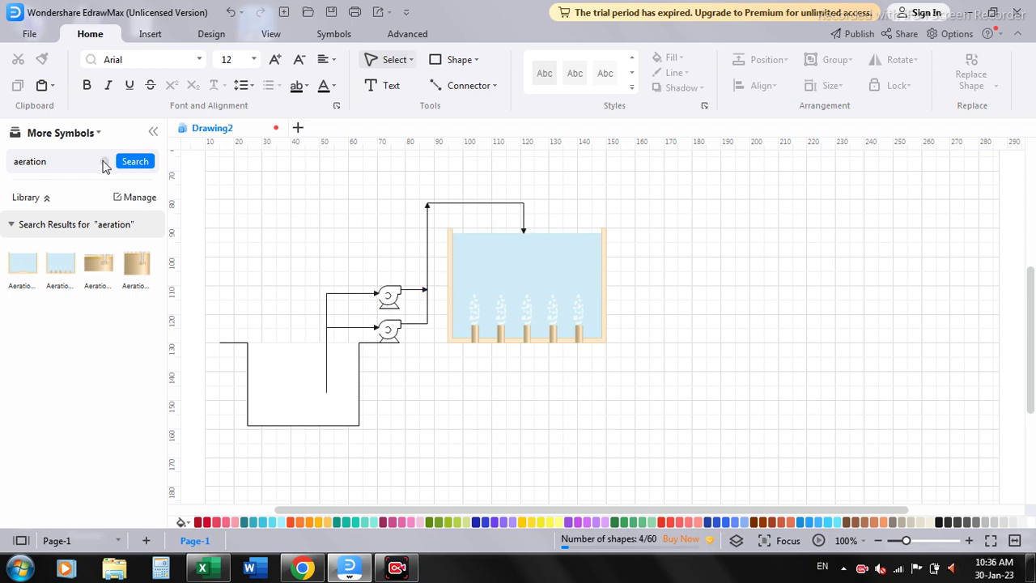
click(105, 164)
text(conical)
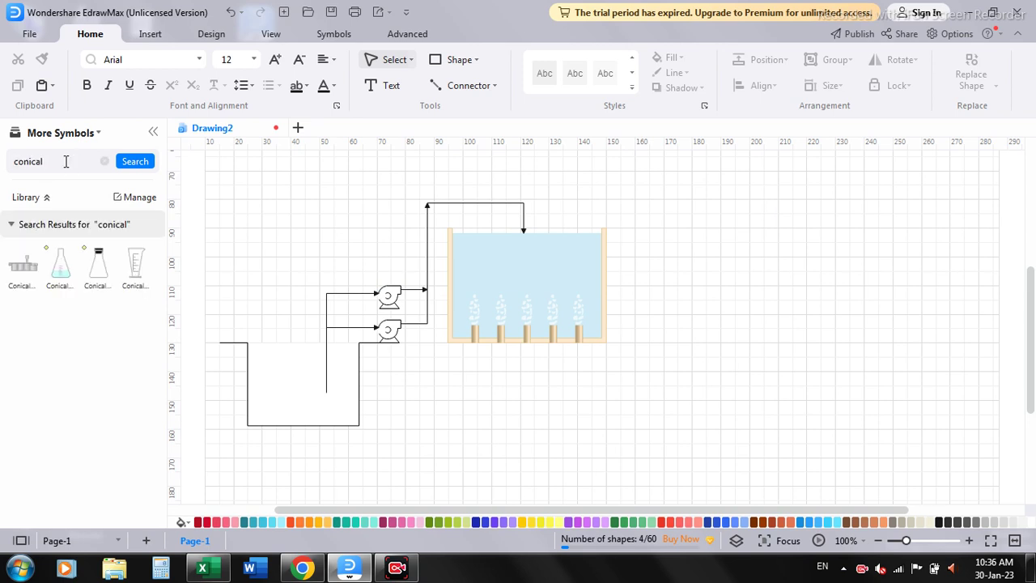
drag(55, 162, 3, 164)
click(62, 164)
key(Return)
drag(68, 162, 2, 166)
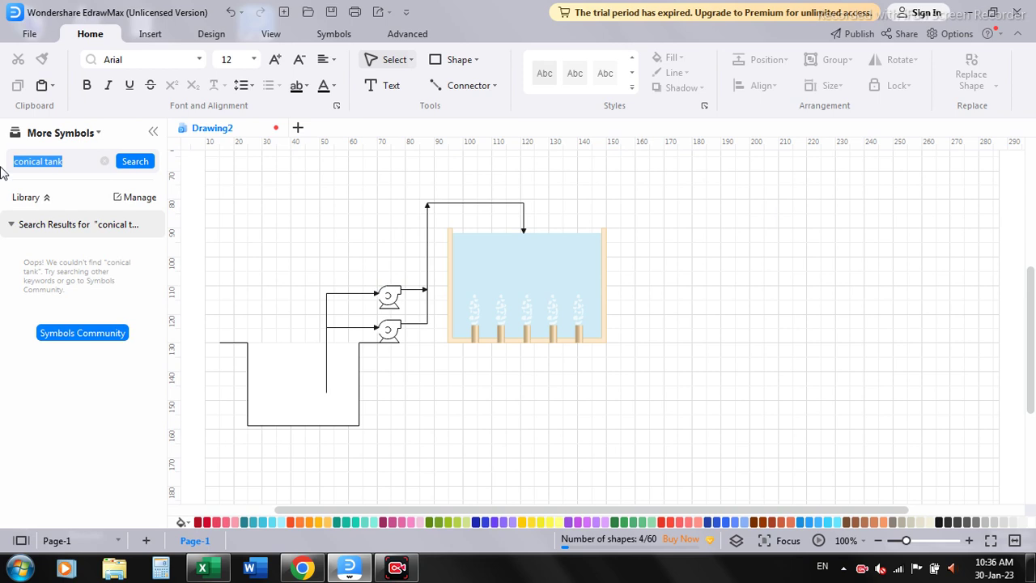
text(ta)
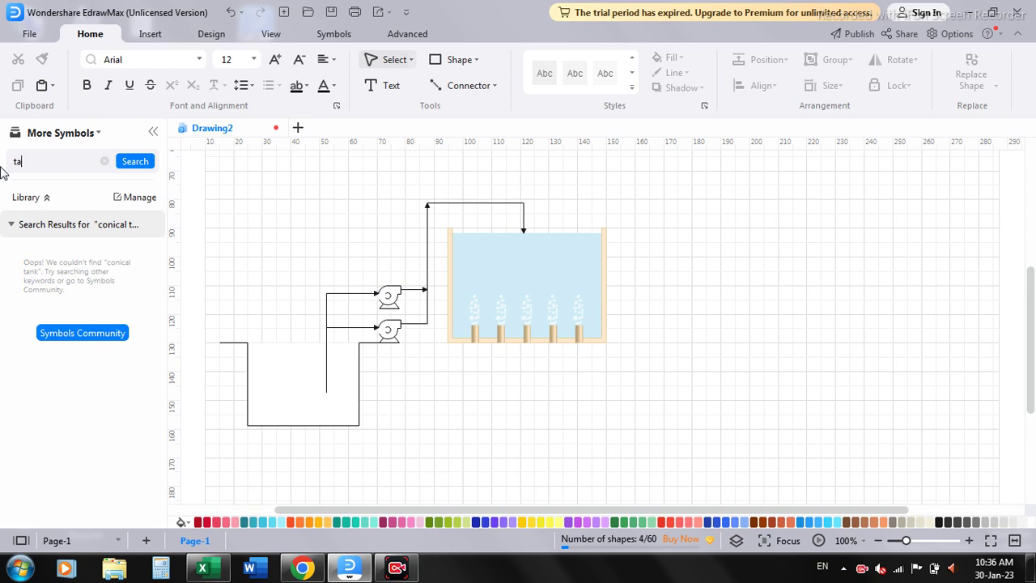
text(nks)
key(Return)
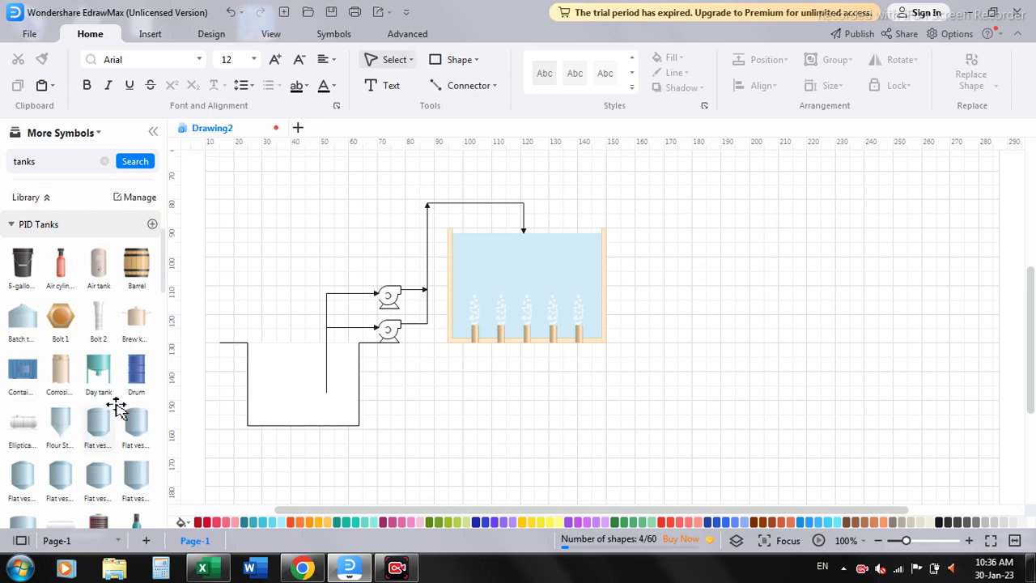
scroll(120, 442, down, 1)
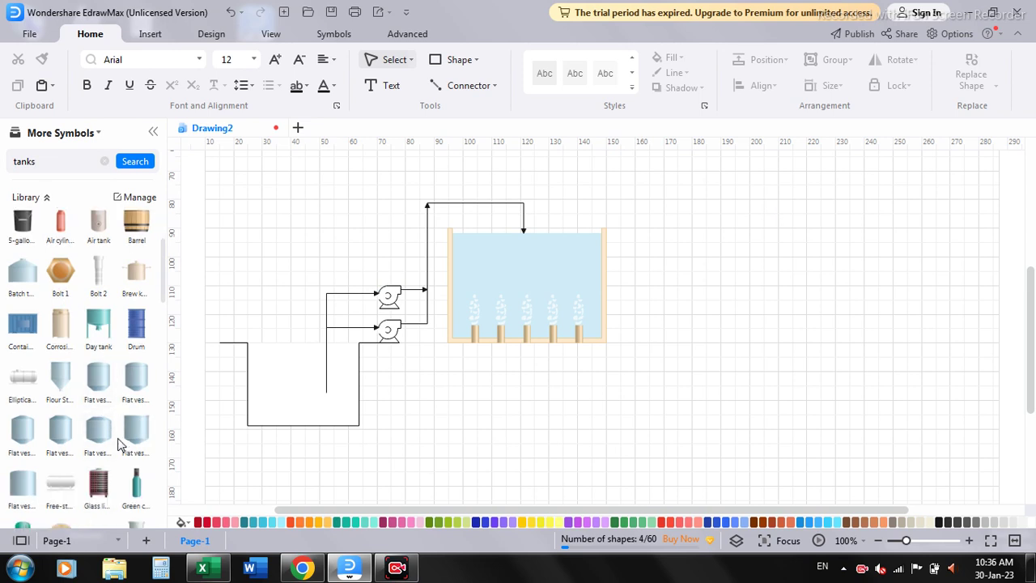
scroll(139, 448, down, 1)
scroll(140, 448, down, 1)
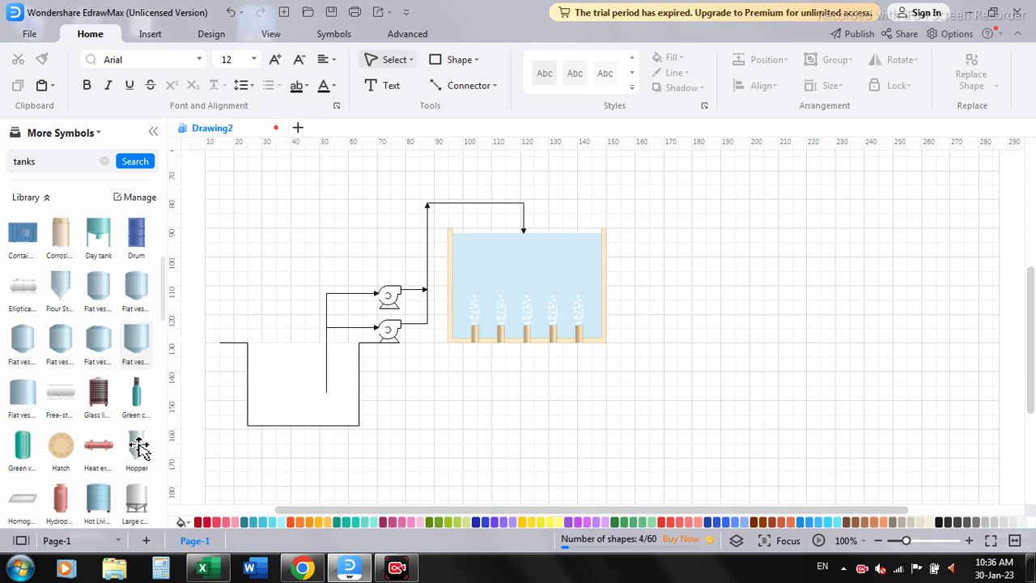
scroll(139, 448, down, 1)
scroll(143, 440, down, 1)
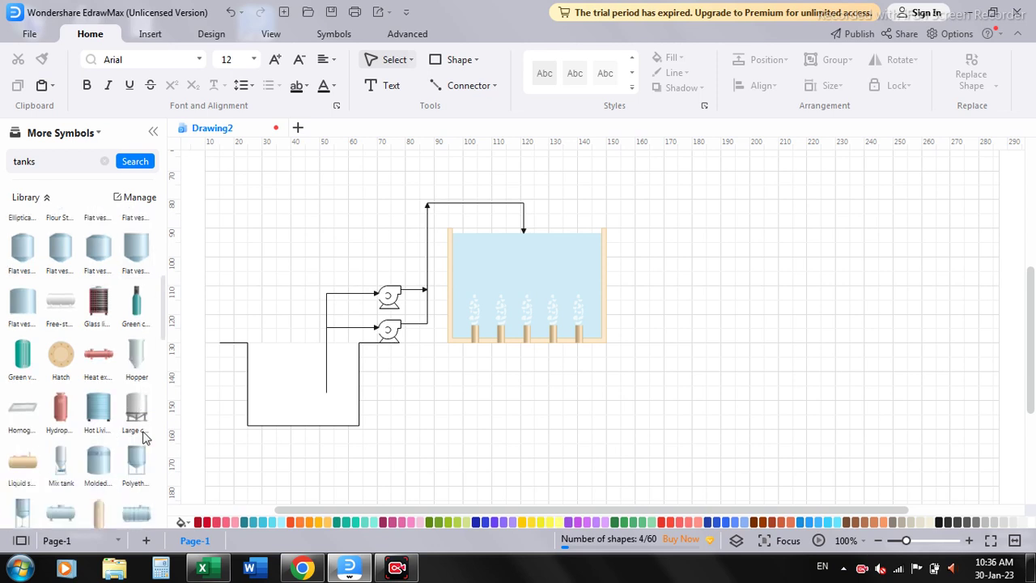
scroll(142, 437, down, 1)
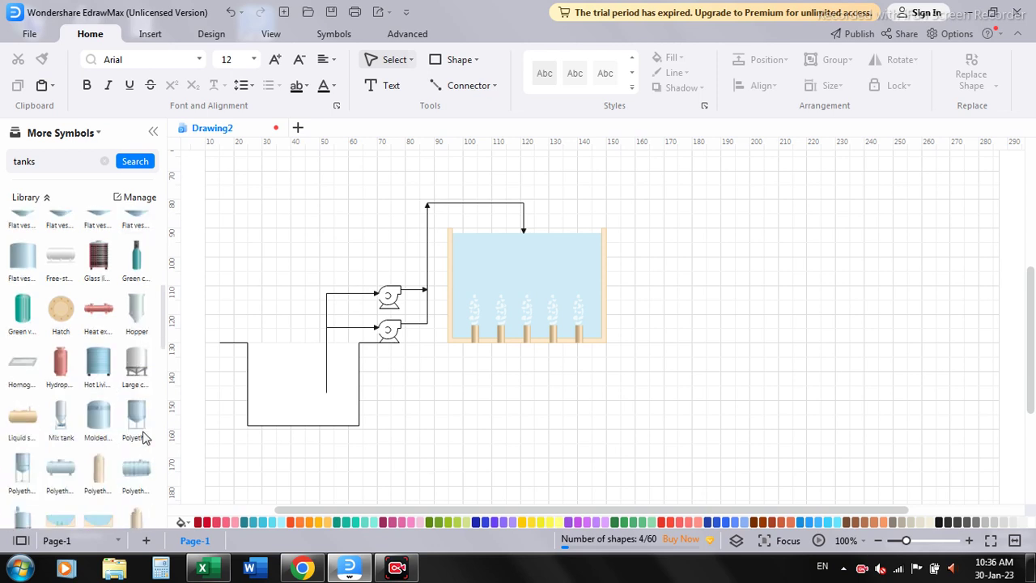
scroll(142, 437, down, 1)
scroll(142, 437, down, 1)
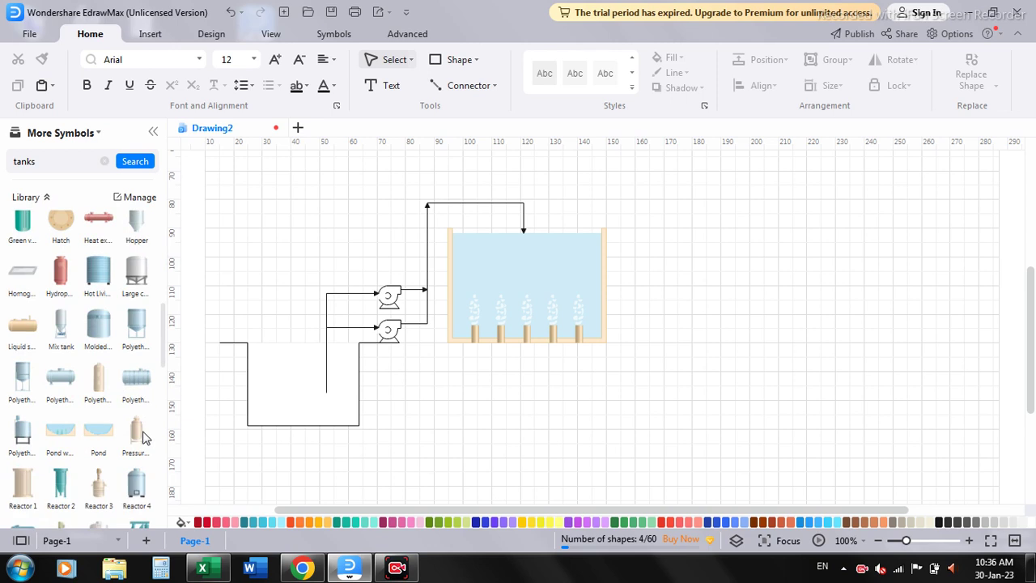
scroll(142, 437, down, 1)
scroll(142, 438, down, 2)
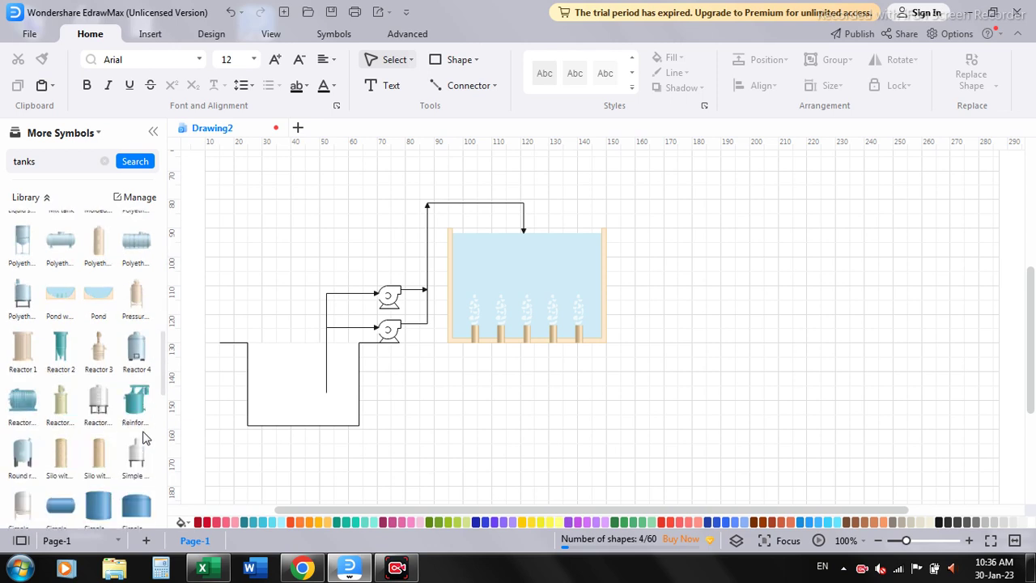
scroll(143, 437, down, 1)
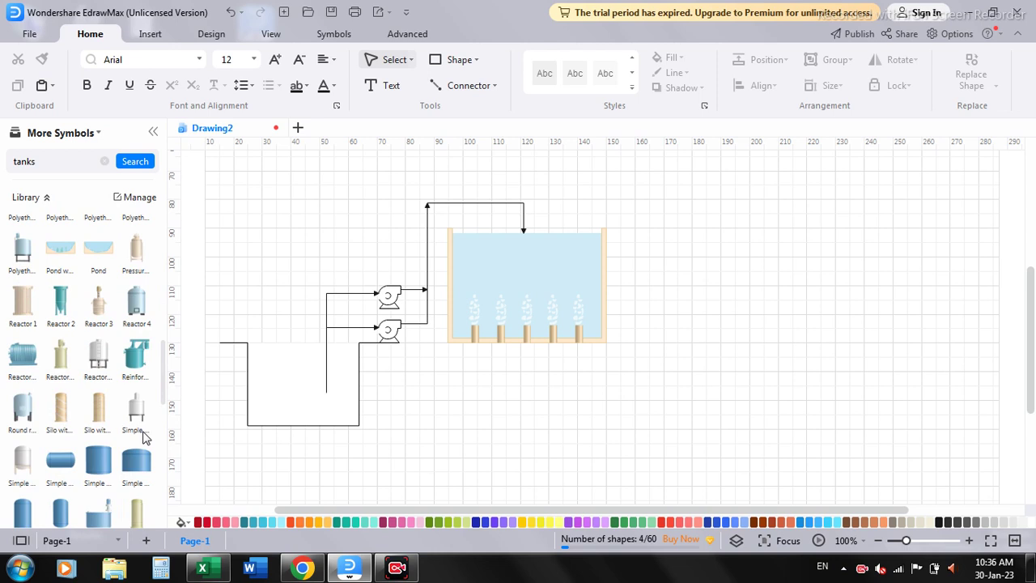
scroll(143, 438, down, 2)
scroll(146, 435, down, 1)
scroll(147, 434, down, 1)
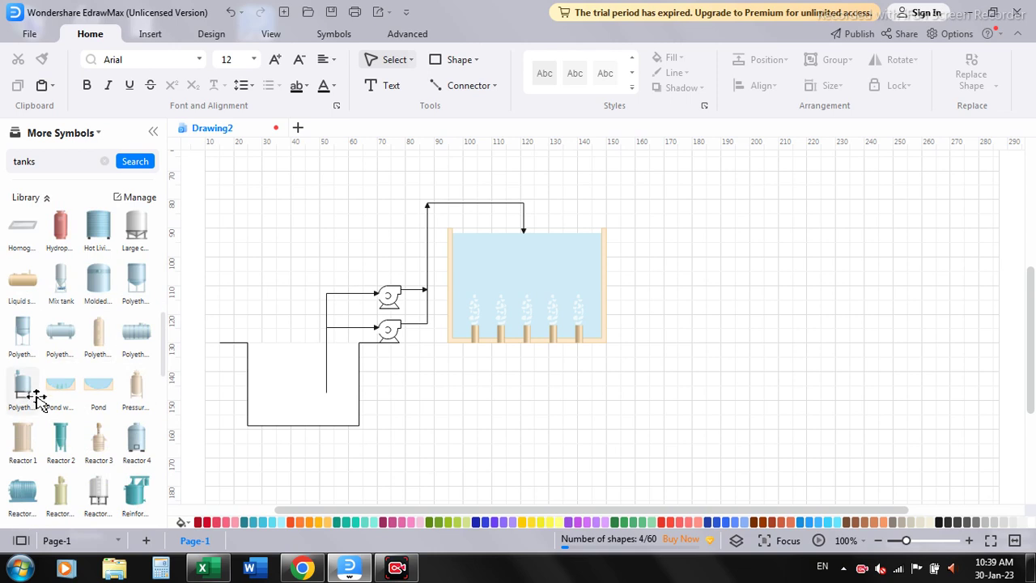
- Place a Polyethylene mixing tank right of the aeration basin and stretch it taller
drag(30, 400, 733, 291)
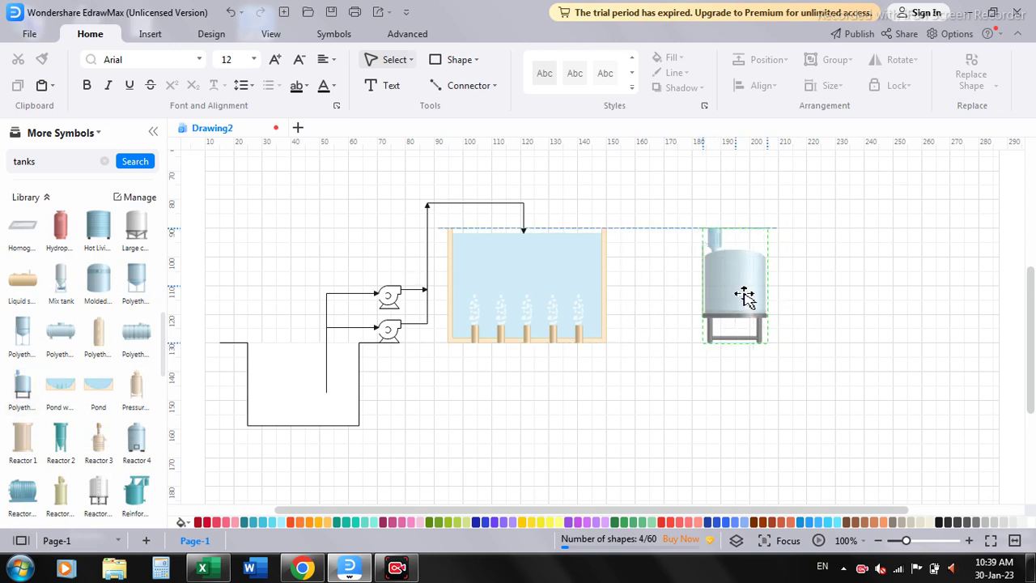
mouse_move(732, 229)
mouse_down()
mouse_move(731, 171)
mouse_move(664, 165)
mouse_up()
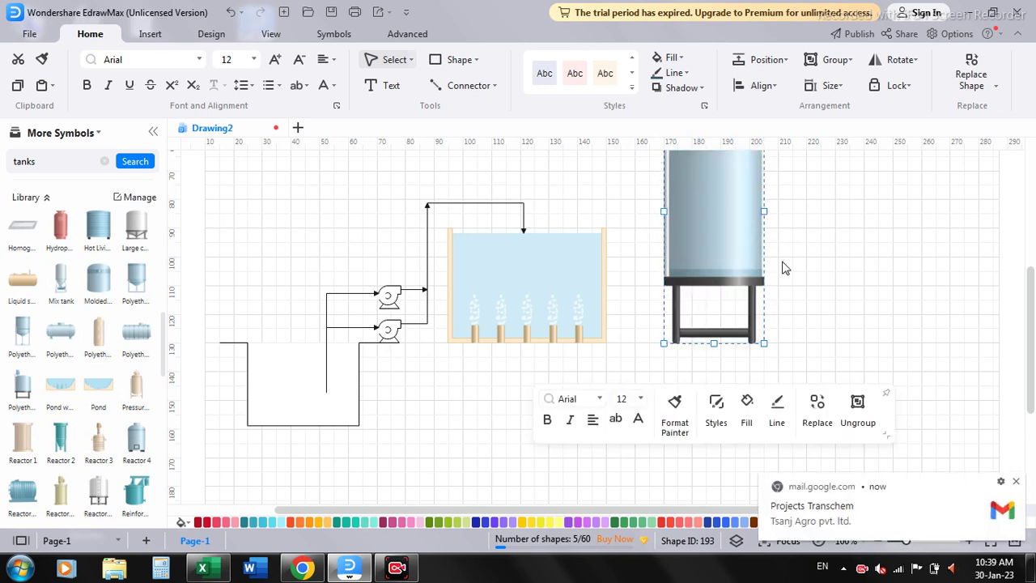
scroll(889, 283, up, 2)
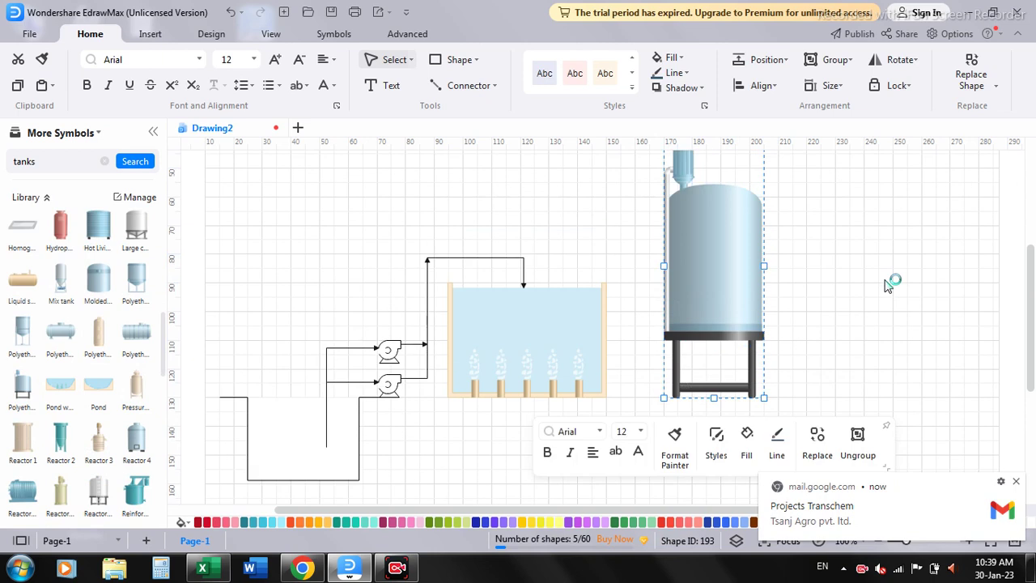
click(1016, 481)
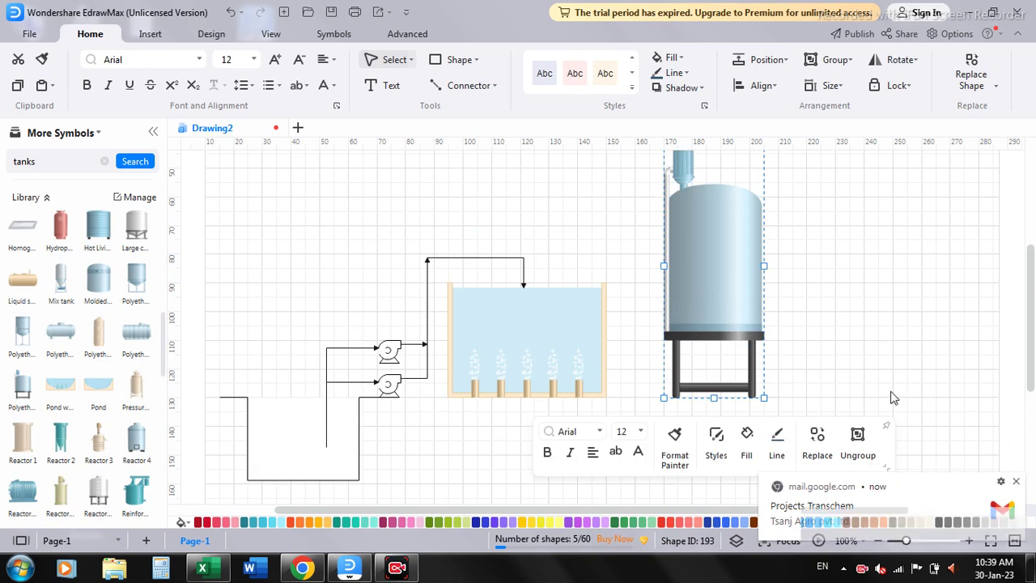
scroll(869, 331, down, 2)
scroll(869, 330, down, 4)
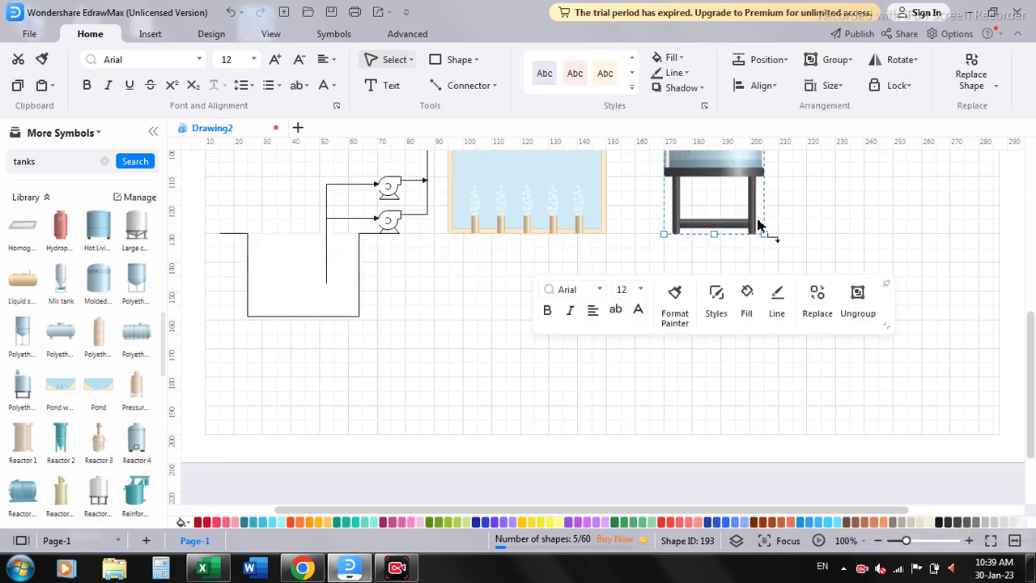
- Move the tall tank so its base is level with the basin's bottom
drag(730, 162, 734, 344)
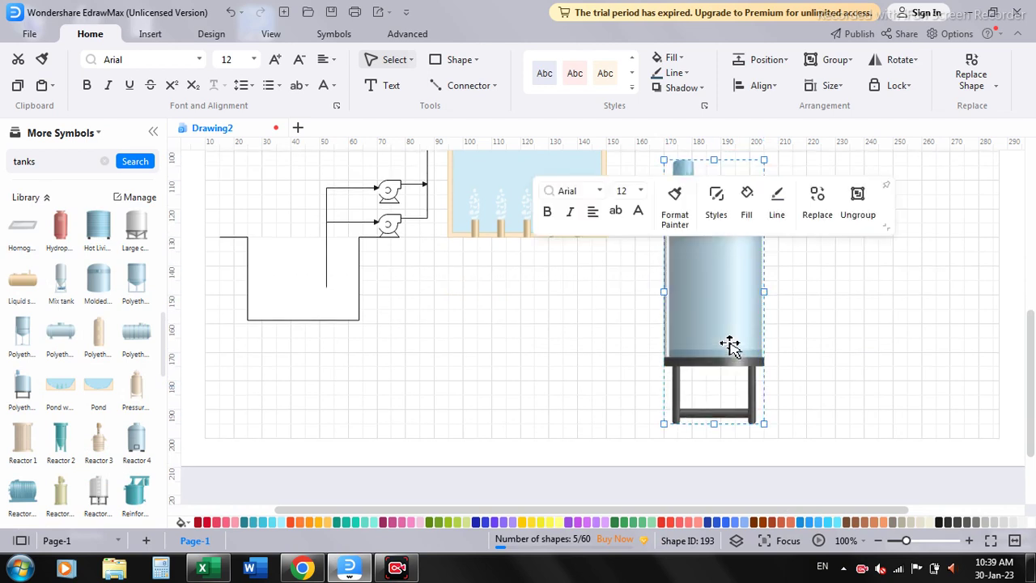
click(822, 340)
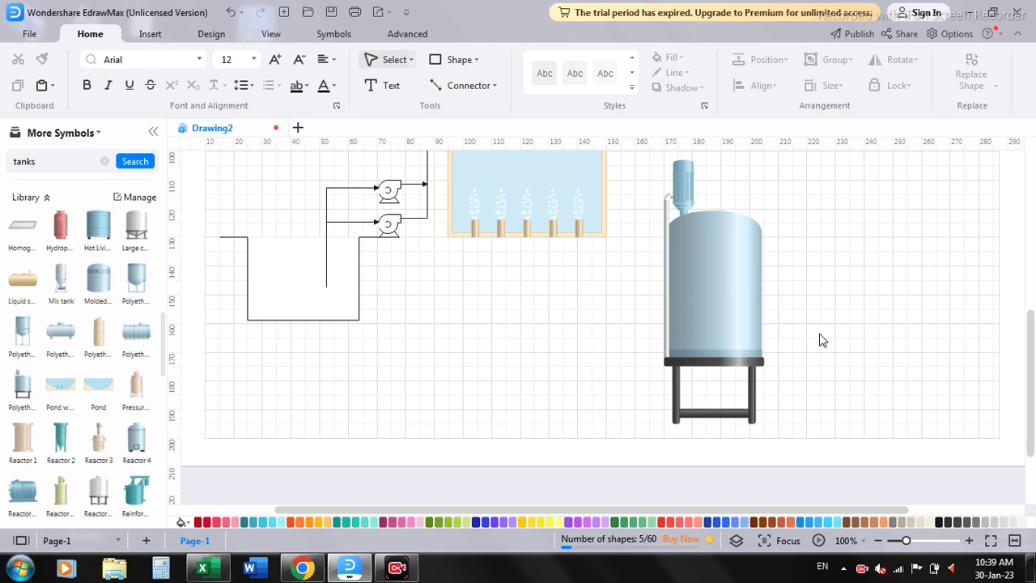
scroll(822, 340, up, 1)
mouse_move(729, 324)
mouse_down()
mouse_move(759, 229)
mouse_move(753, 144)
mouse_up()
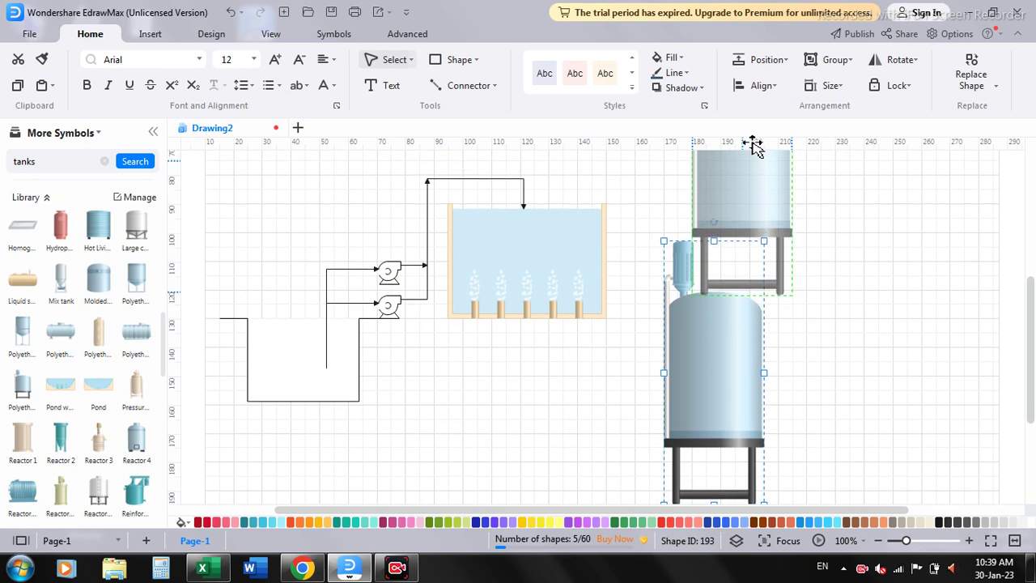
drag(753, 144, 755, 162)
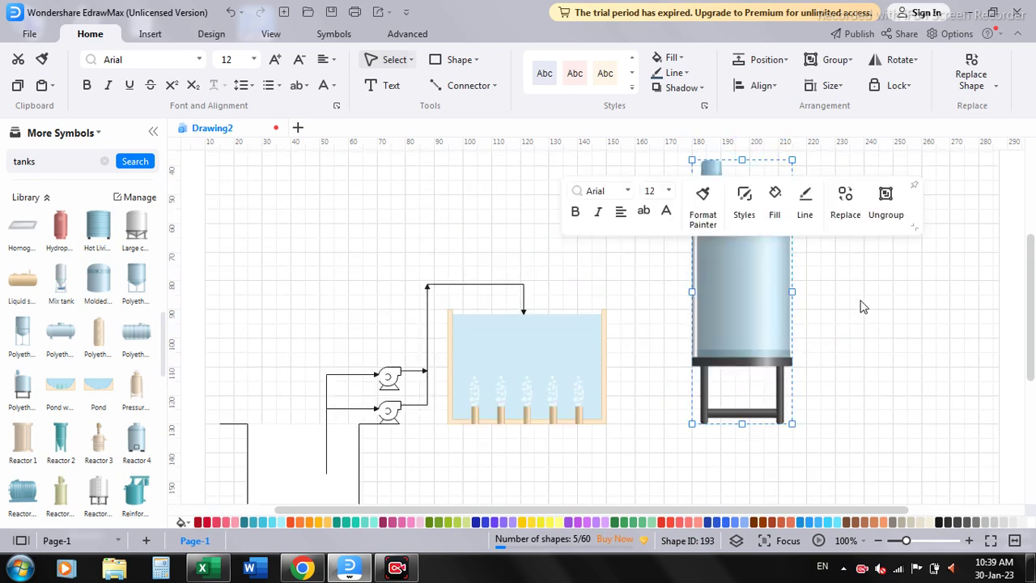
click(862, 312)
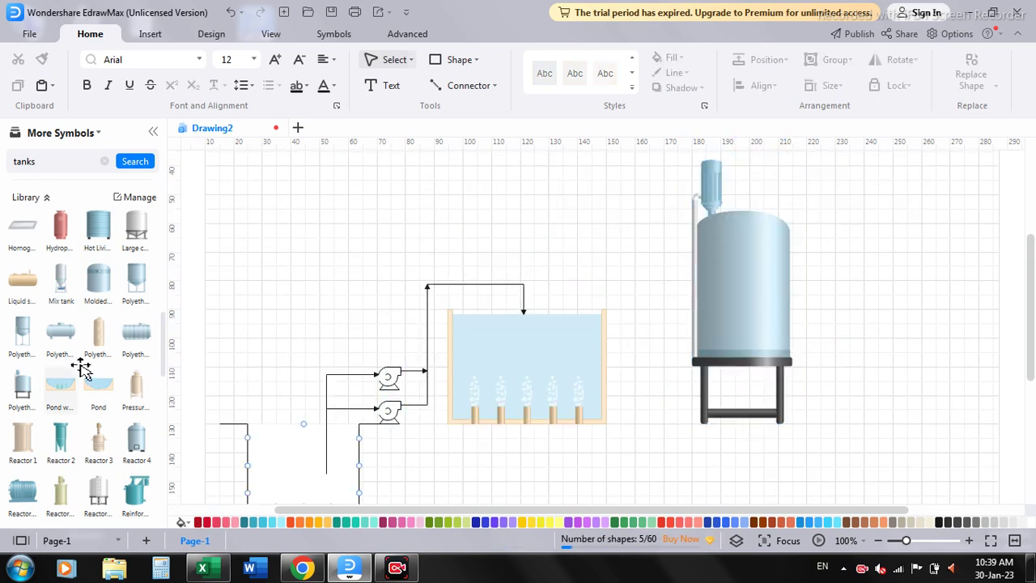
double_click(61, 162)
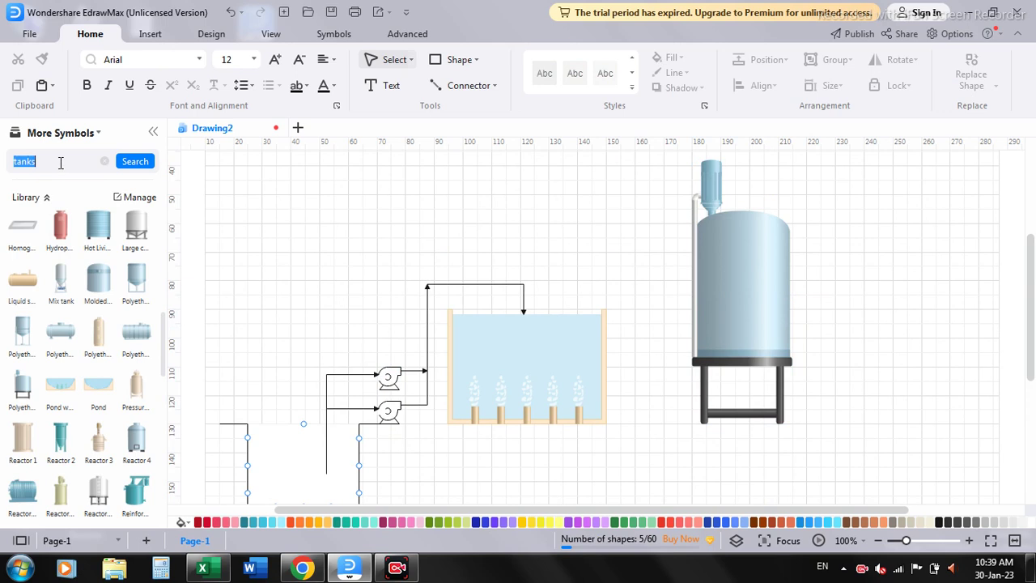
- Search 'pumps' and drag a self-priming pump onto the canvas near the tall tank
text(pumps)
key(Return)
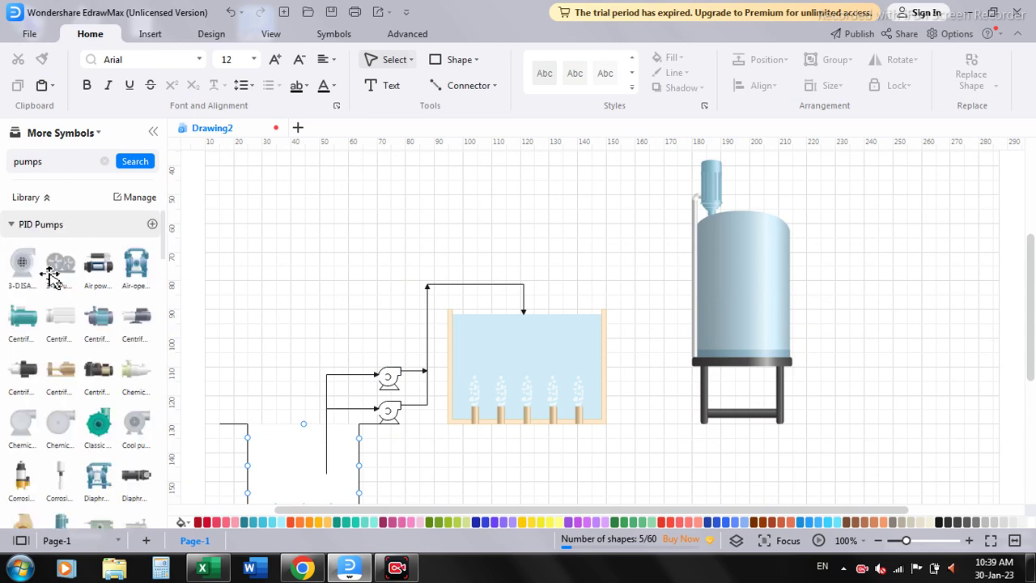
scroll(94, 391, down, 2)
scroll(94, 390, down, 1)
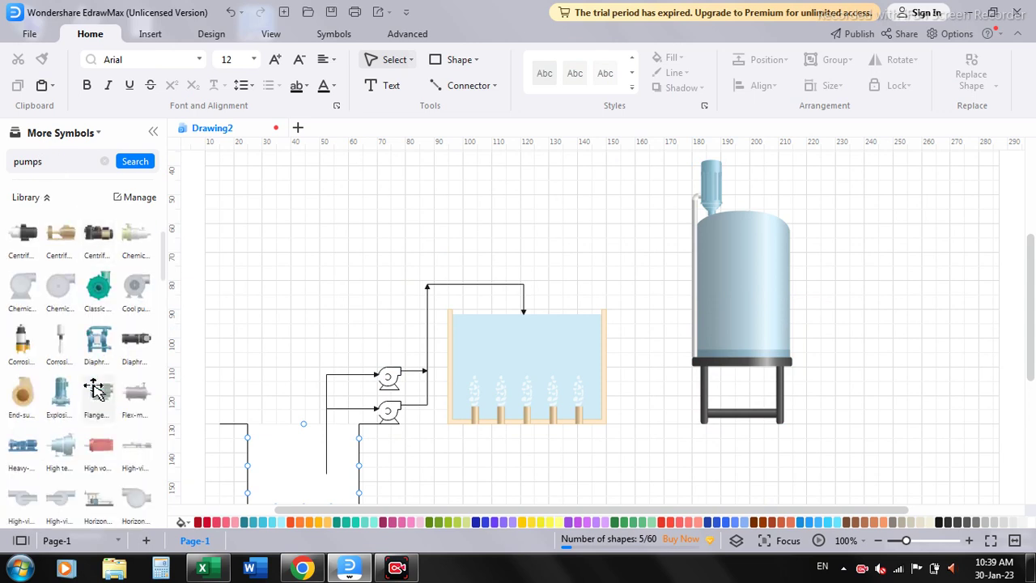
scroll(95, 391, down, 1)
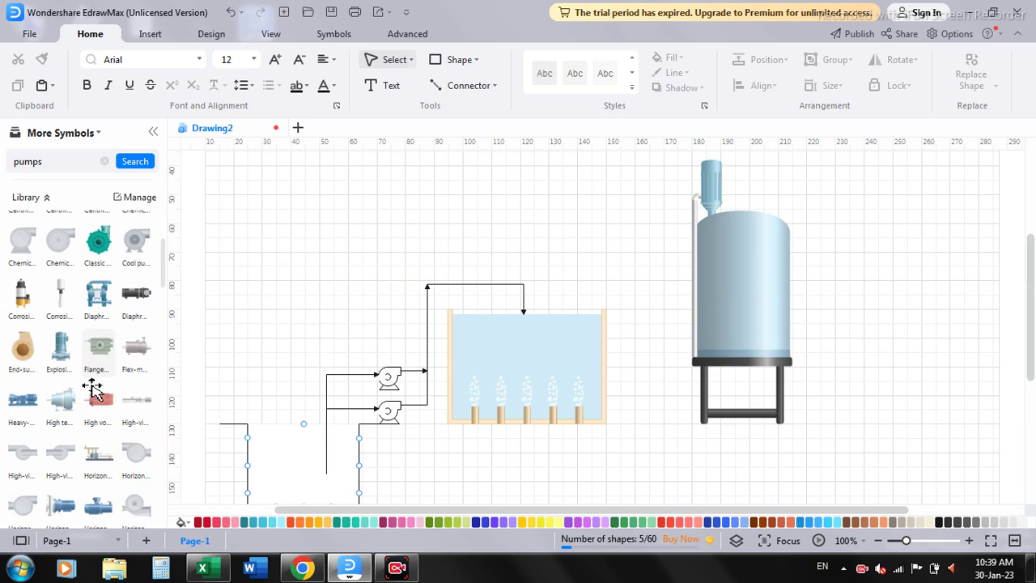
scroll(94, 391, down, 1)
scroll(95, 390, down, 1)
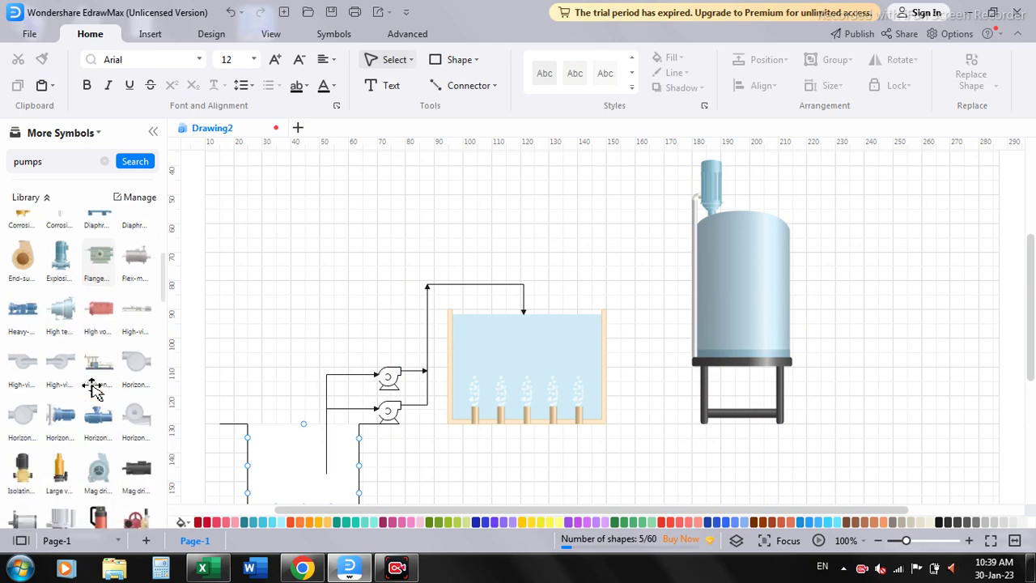
scroll(94, 390, down, 1)
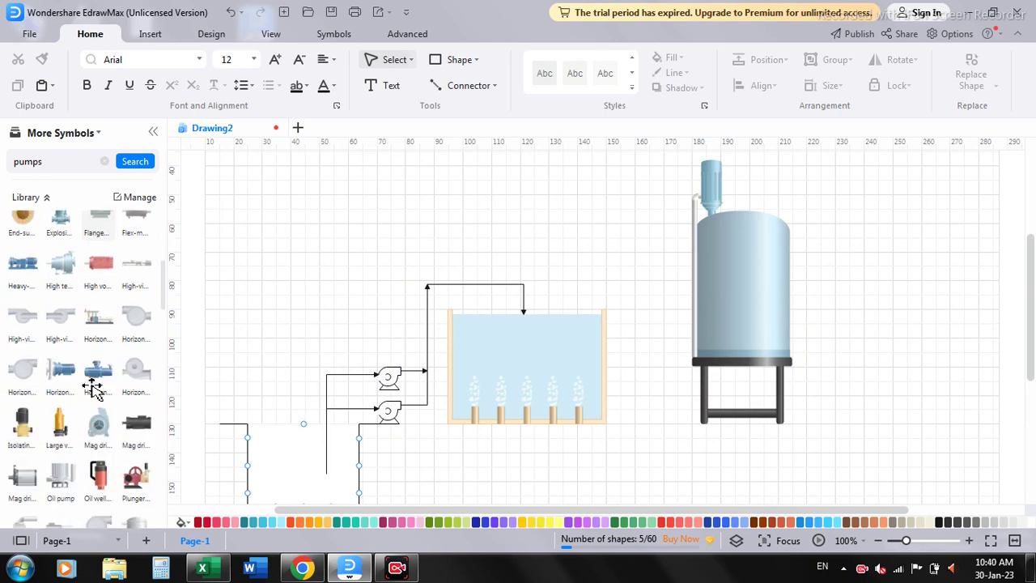
scroll(94, 390, down, 1)
scroll(94, 391, down, 1)
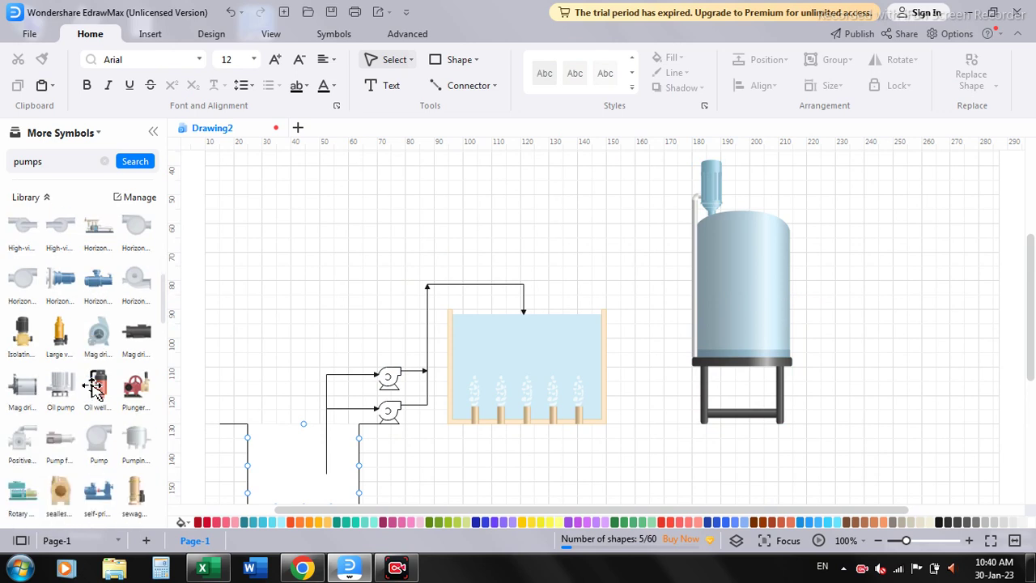
drag(98, 492, 525, 459)
drag(446, 455, 668, 399)
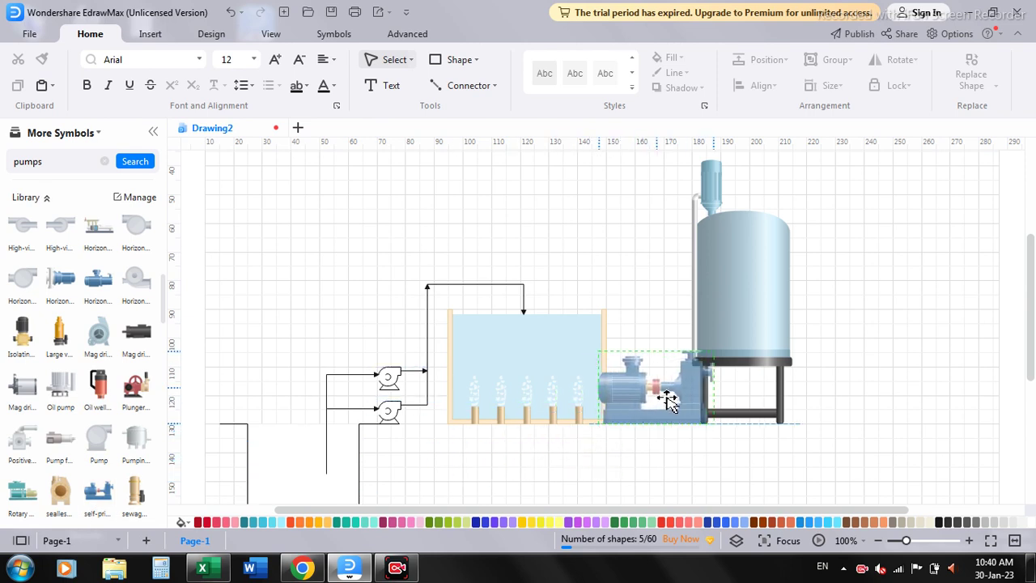
- Shift the tall tank right and set the pump between basin and tank at the basin's top
click(775, 329)
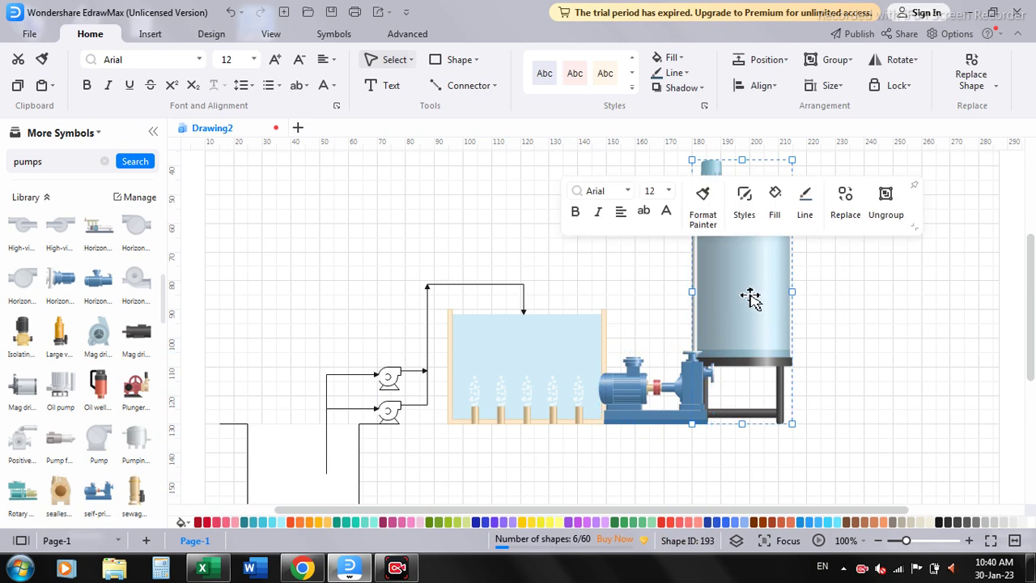
drag(751, 298, 808, 298)
mouse_move(695, 373)
mouse_down()
mouse_move(715, 374)
mouse_move(692, 396)
mouse_up()
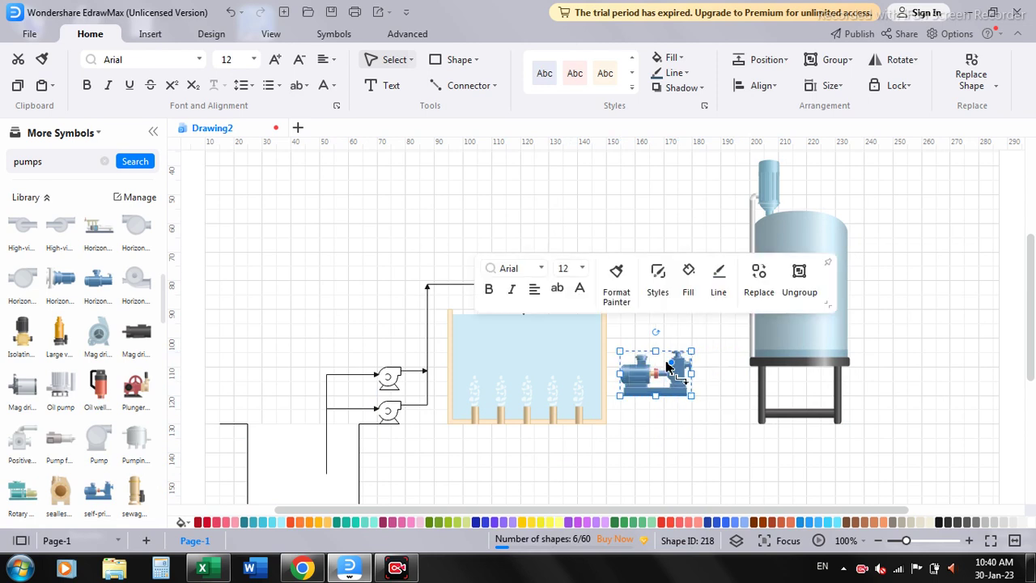
drag(648, 361, 666, 389)
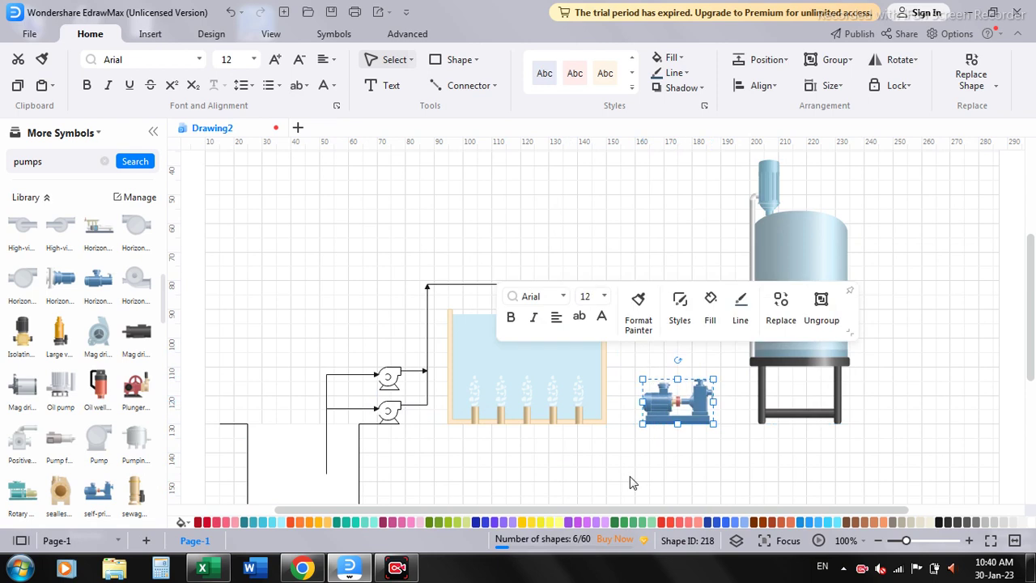
click(631, 481)
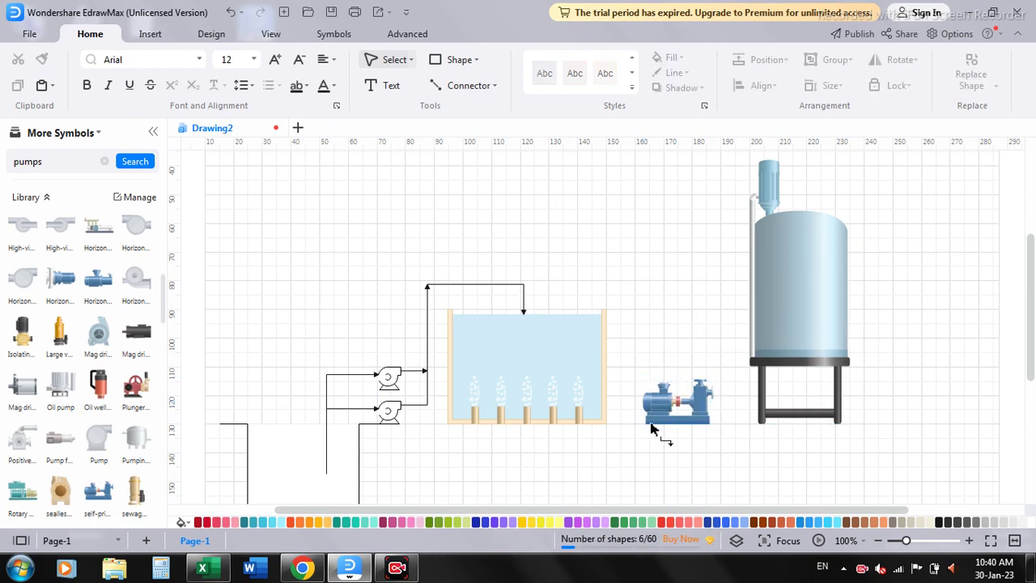
drag(659, 410, 657, 312)
click(631, 466)
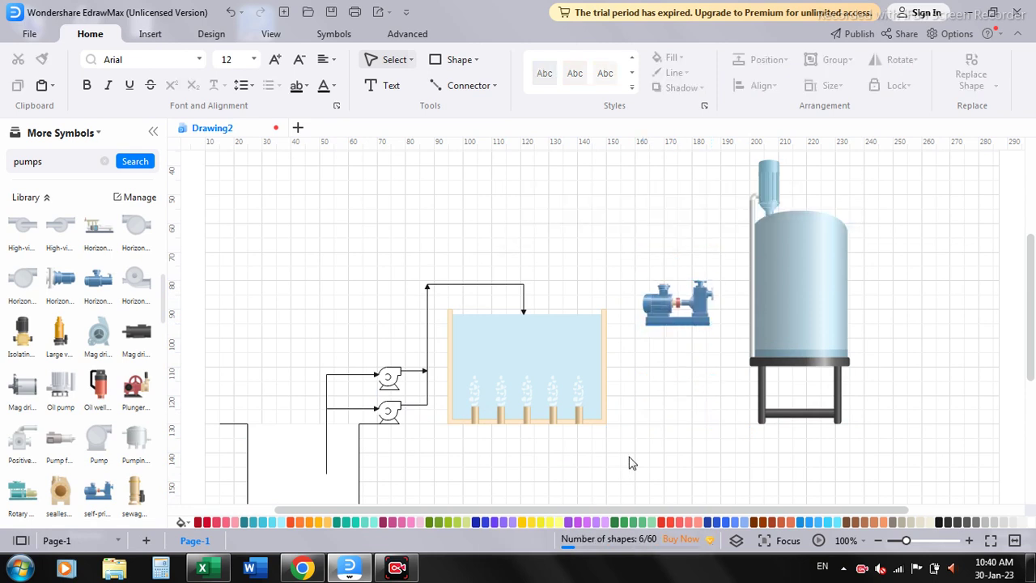
- Draw a right-angle connector from the aeration tank into the new pump
click(451, 88)
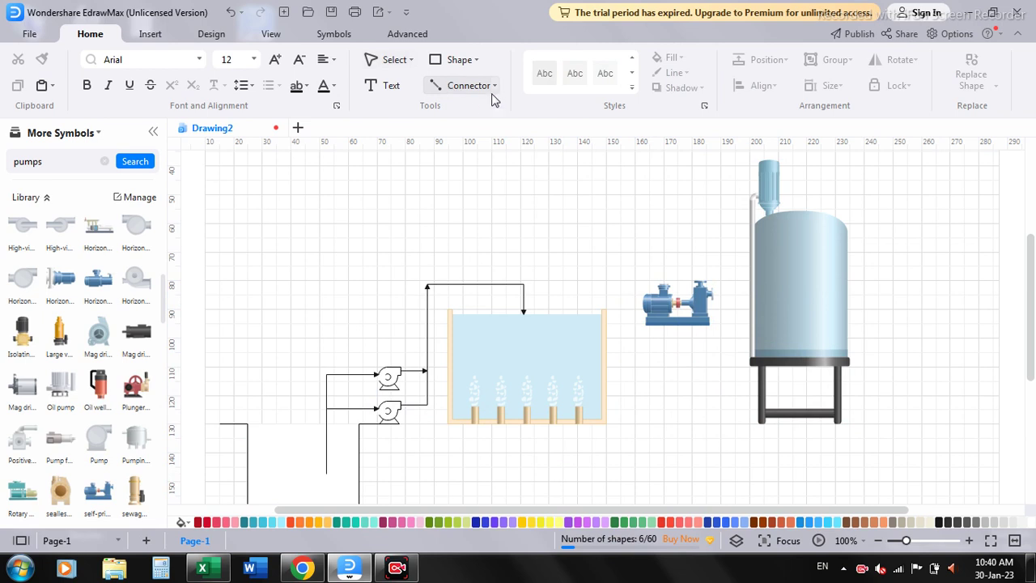
click(493, 92)
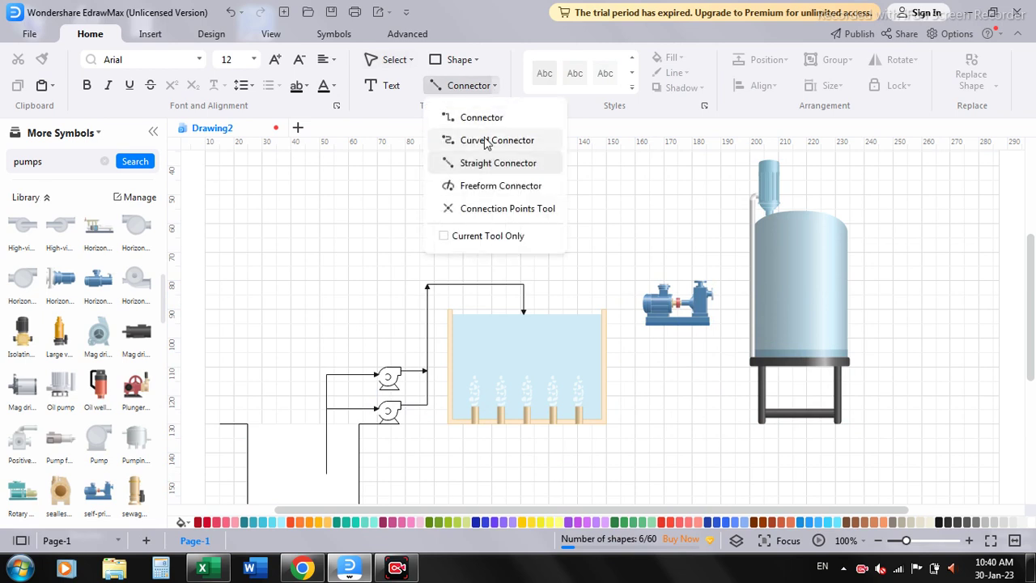
click(482, 128)
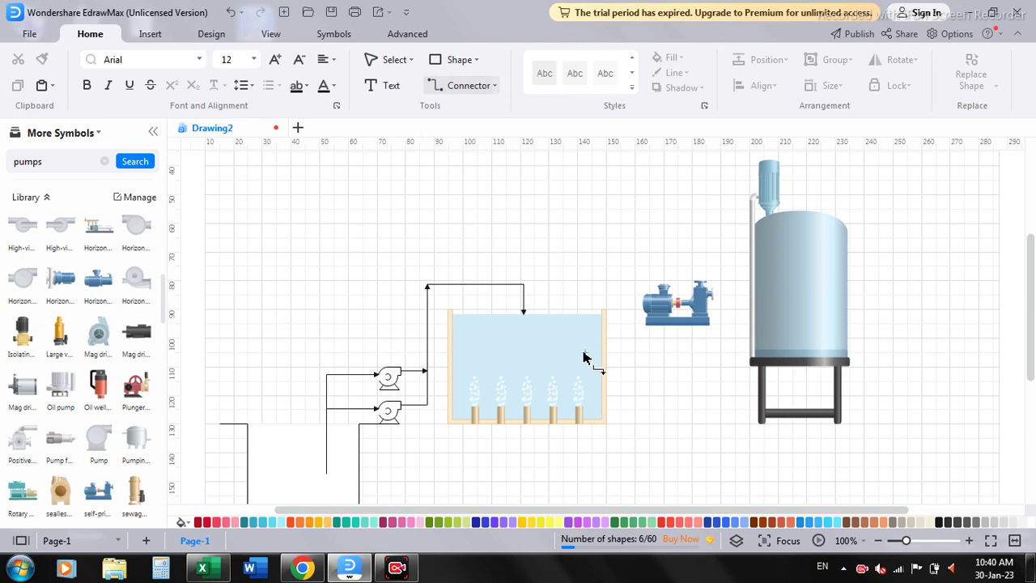
drag(583, 357, 665, 294)
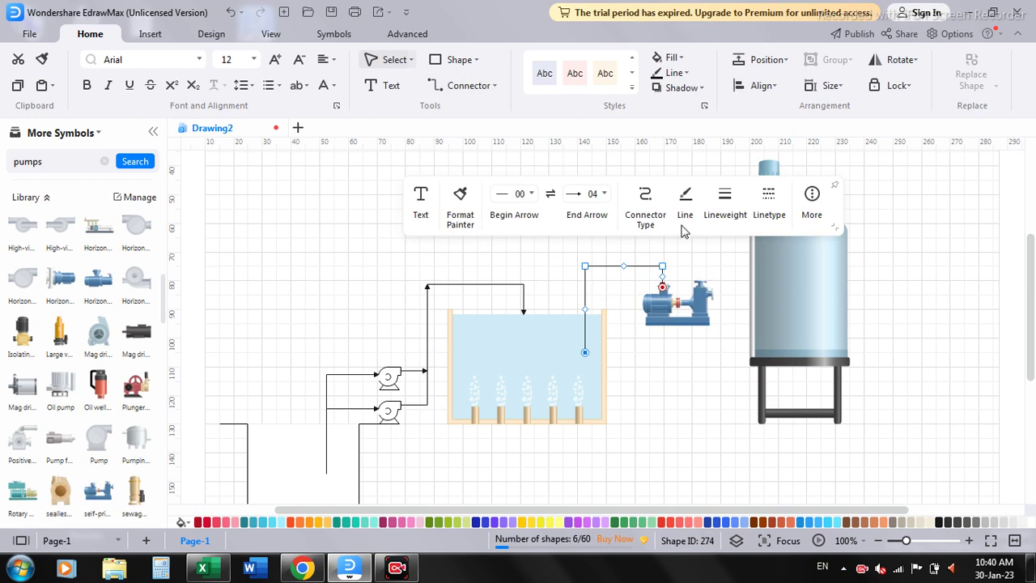
- Draw a right-angle arrow from the pump outlet to the tall mixing tank's side
click(495, 86)
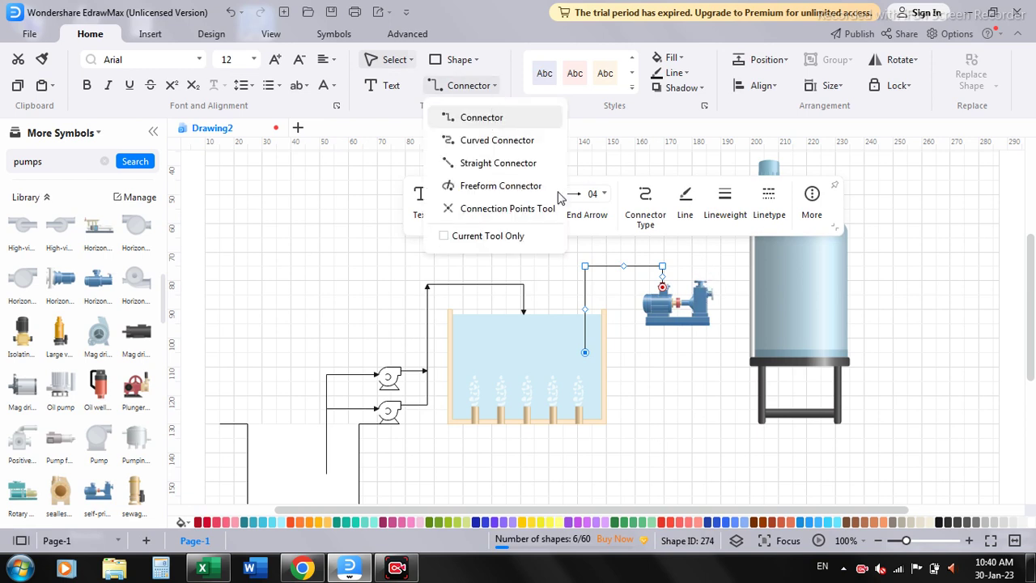
click(489, 118)
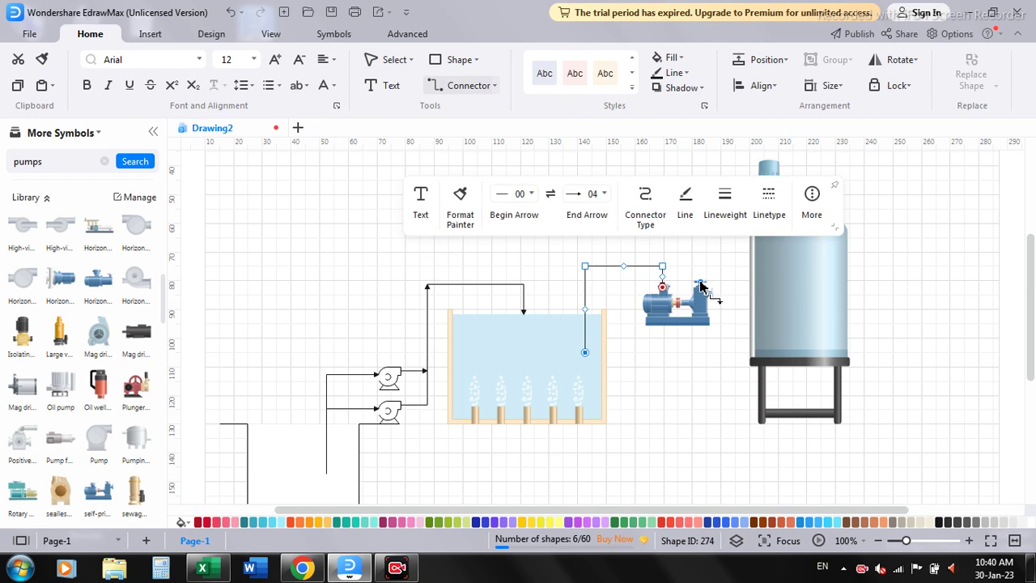
drag(701, 285, 745, 234)
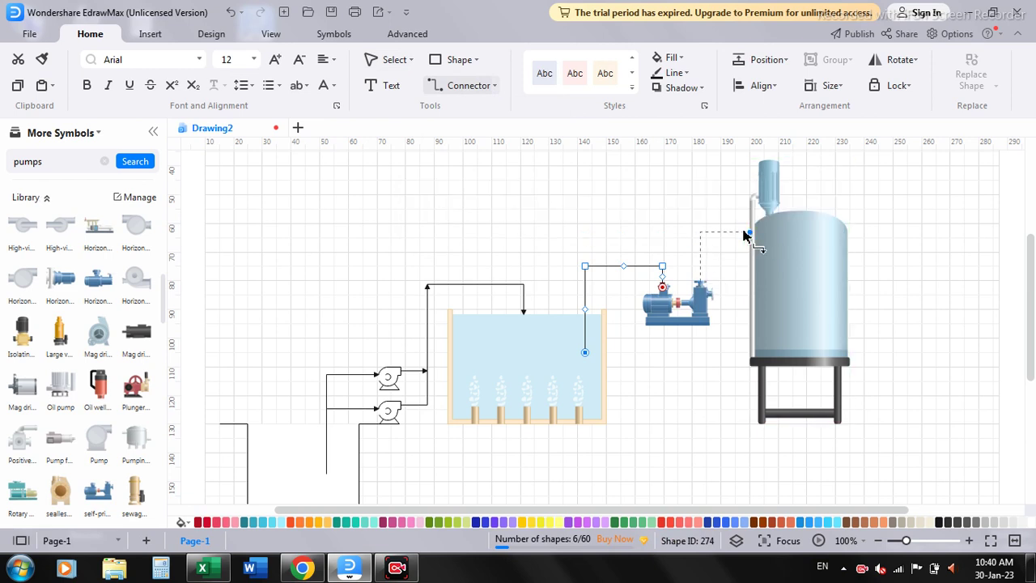
drag(745, 234, 747, 233)
click(687, 435)
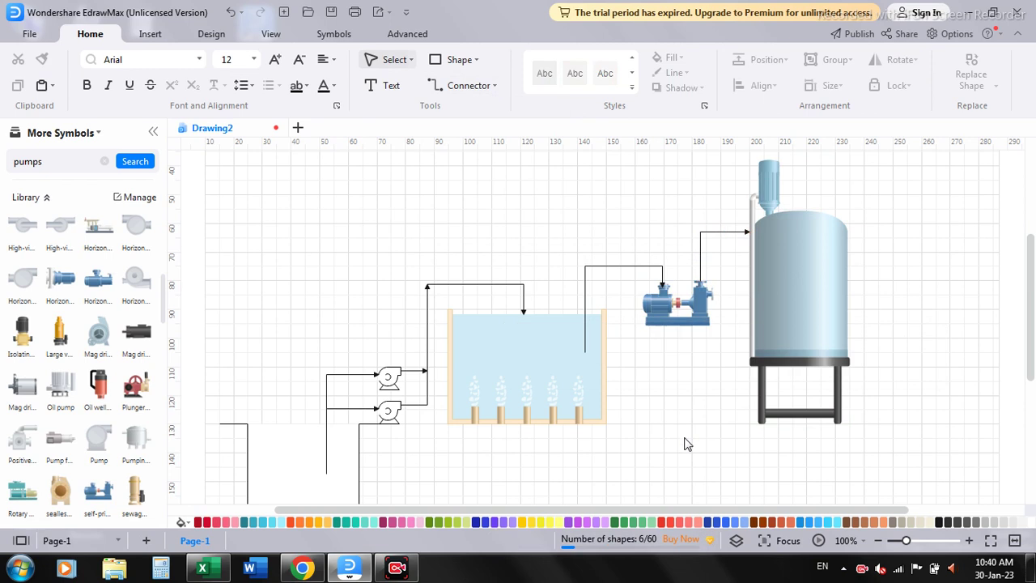
mouse_move(1007, 383)
mouse_down()
mouse_move(915, 424)
mouse_move(770, 419)
mouse_up()
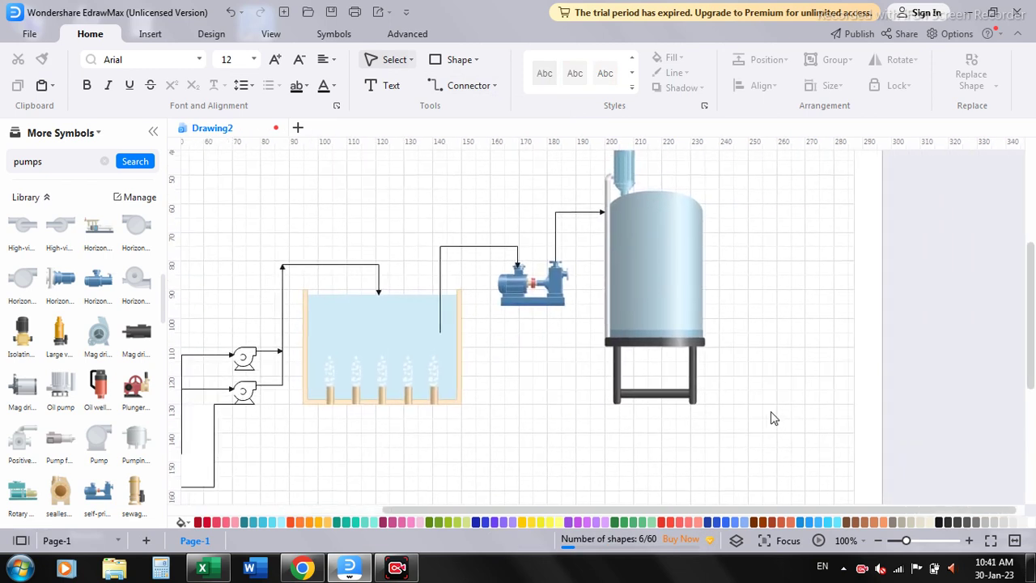
- Search the symbol library for 'filter press' and place one below the tall tank
scroll(771, 417, up, 1)
scroll(771, 417, down, 1)
scroll(771, 417, down, 1)
click(104, 161)
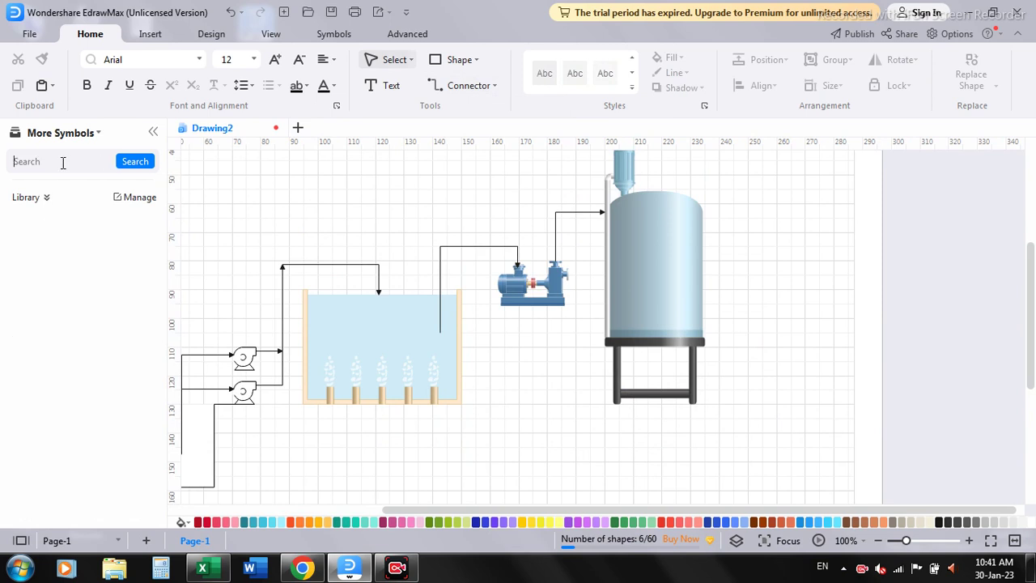
text(d)
key(BackSpace)
text(filter press)
key(Return)
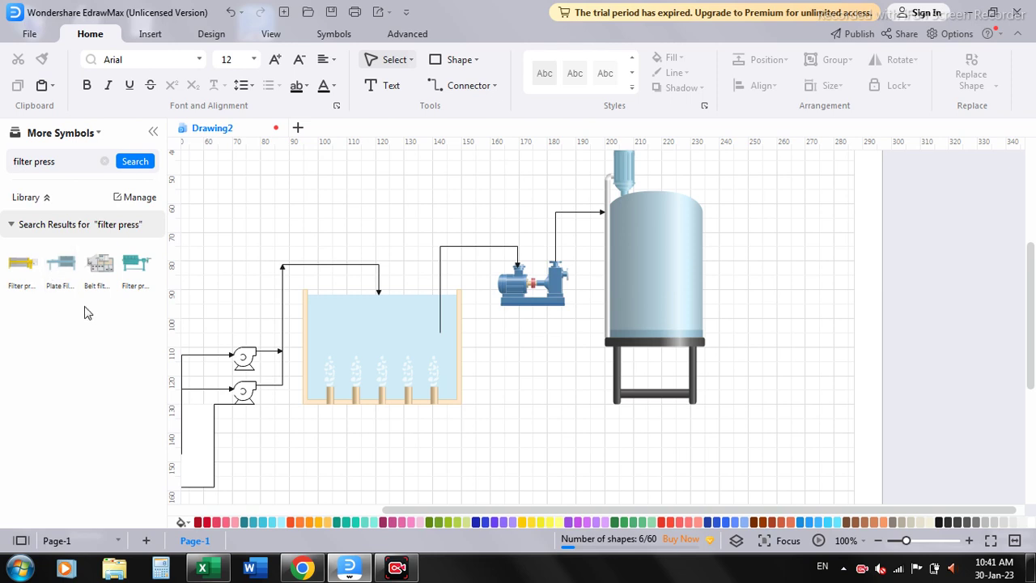
drag(141, 269, 636, 470)
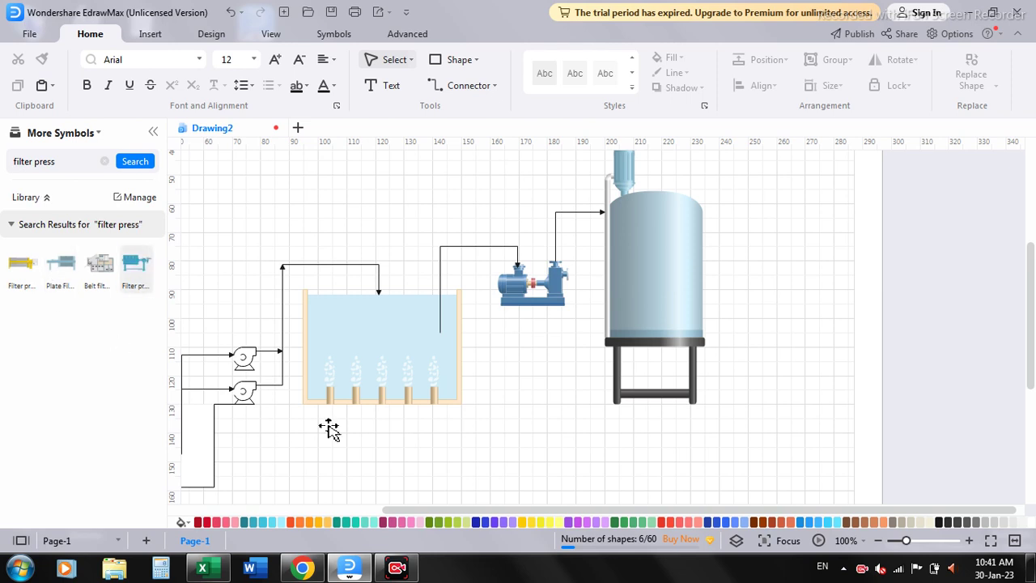
mouse_move(636, 469)
mouse_down()
mouse_move(587, 465)
mouse_move(607, 465)
mouse_up()
- Connect the tall tank's base down to the filter press and reroute the connector
scroll(768, 393, down, 1)
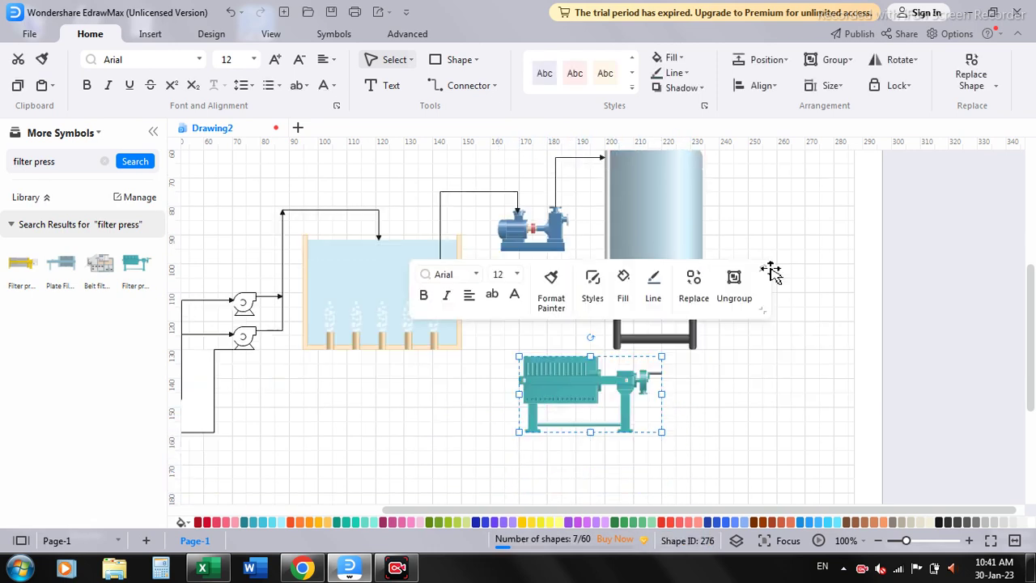
click(444, 85)
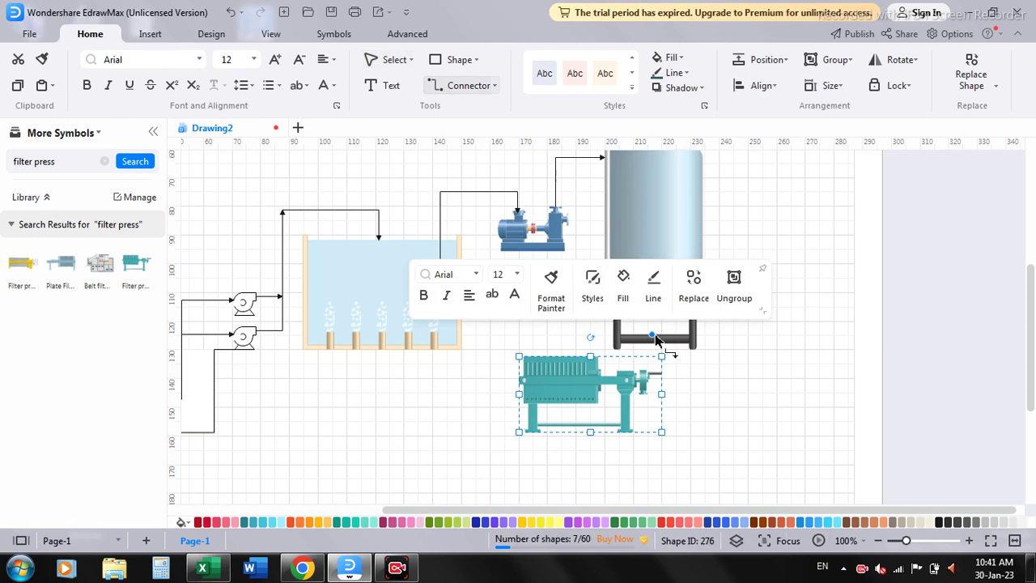
click(781, 257)
mouse_move(657, 291)
mouse_down()
mouse_move(573, 316)
mouse_move(562, 362)
mouse_up()
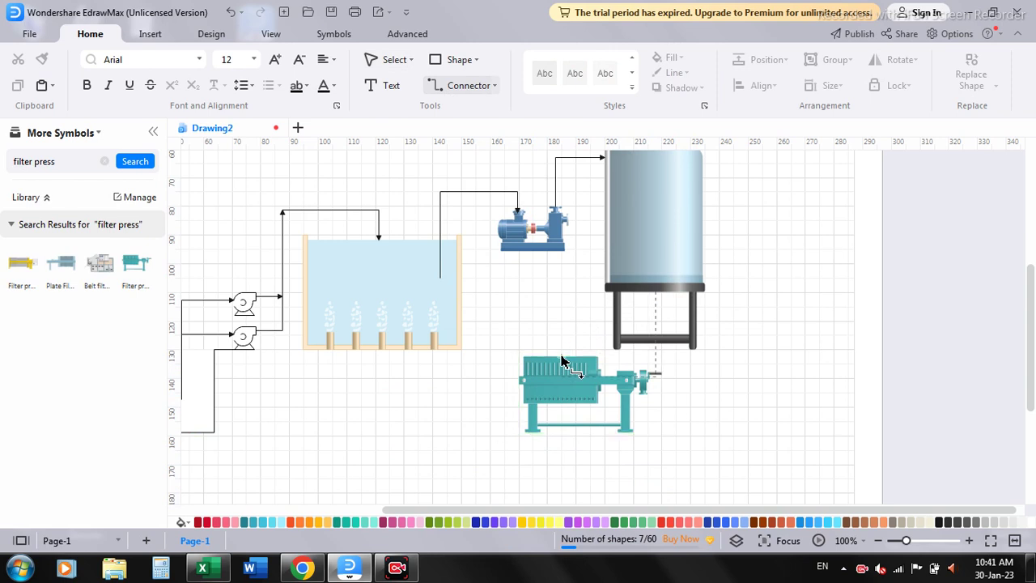
click(563, 362)
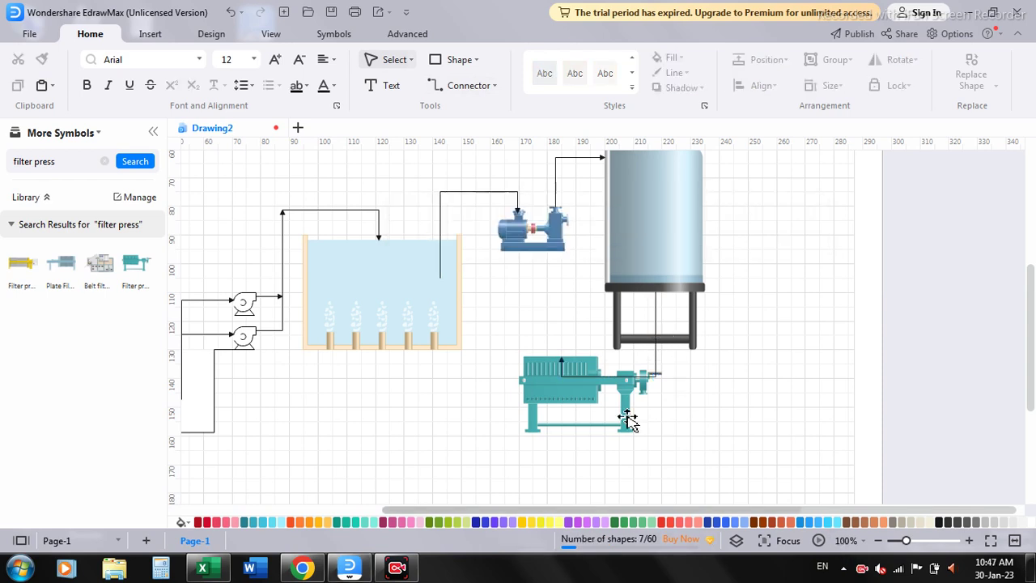
click(617, 378)
drag(609, 381, 616, 321)
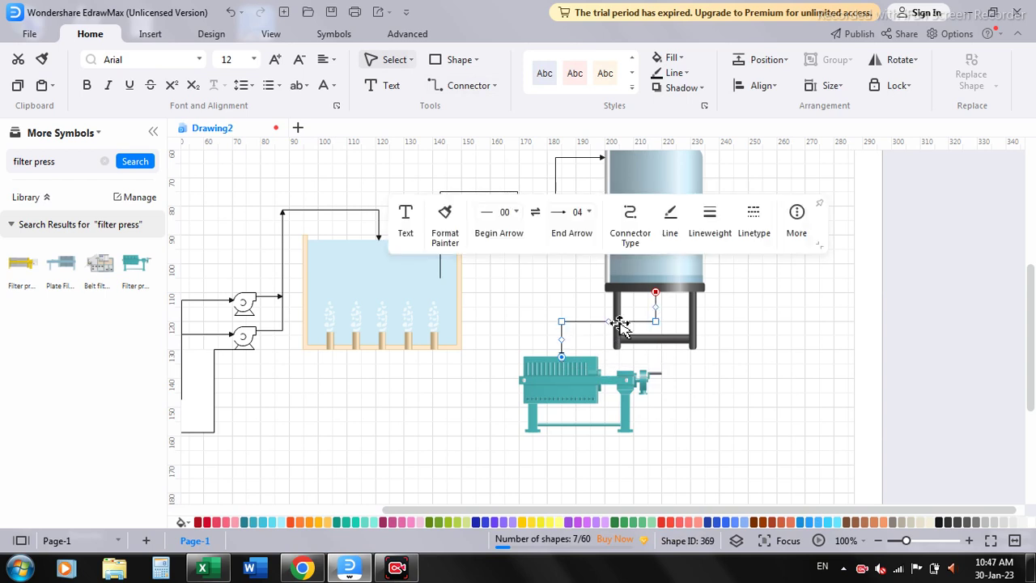
click(680, 411)
scroll(752, 327, up, 1)
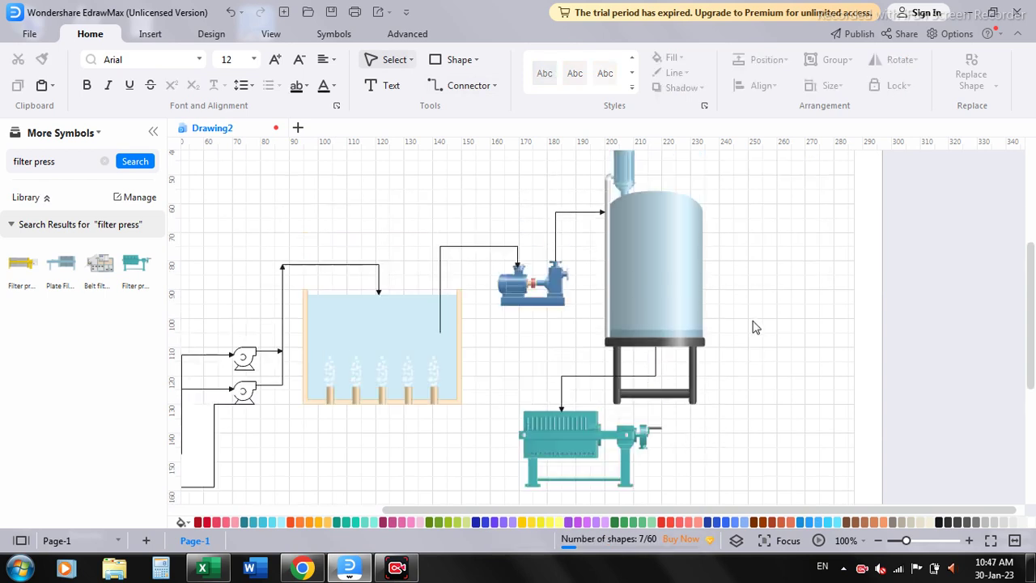
- Duplicate the left basin outline and position the copy right of the filter press
scroll(754, 327, up, 1)
scroll(750, 337, down, 2)
scroll(750, 337, down, 2)
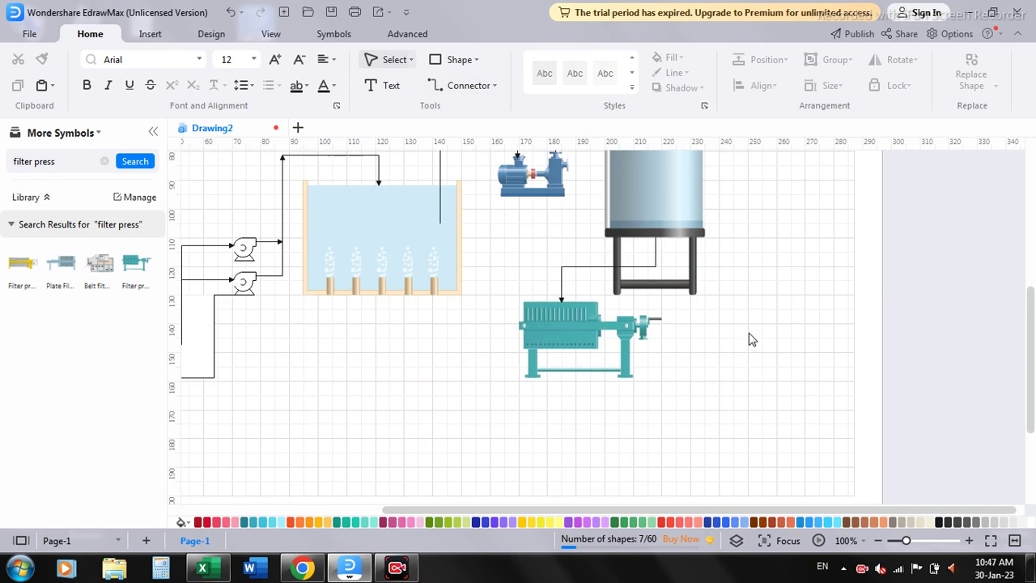
click(208, 374)
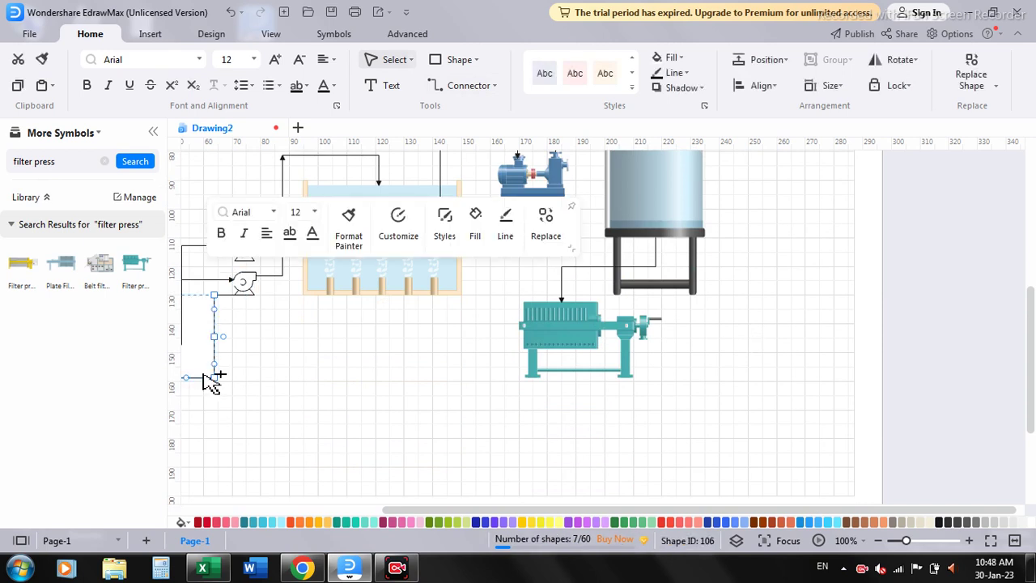
key(ctrl+v)
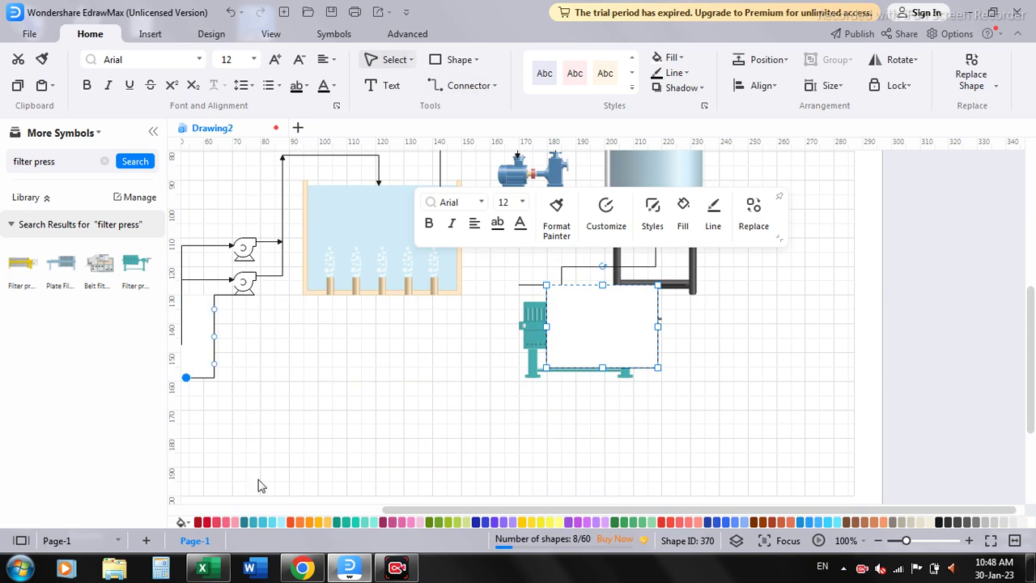
mouse_move(662, 510)
mouse_down()
mouse_move(459, 508)
mouse_move(665, 509)
mouse_up()
drag(598, 340, 777, 347)
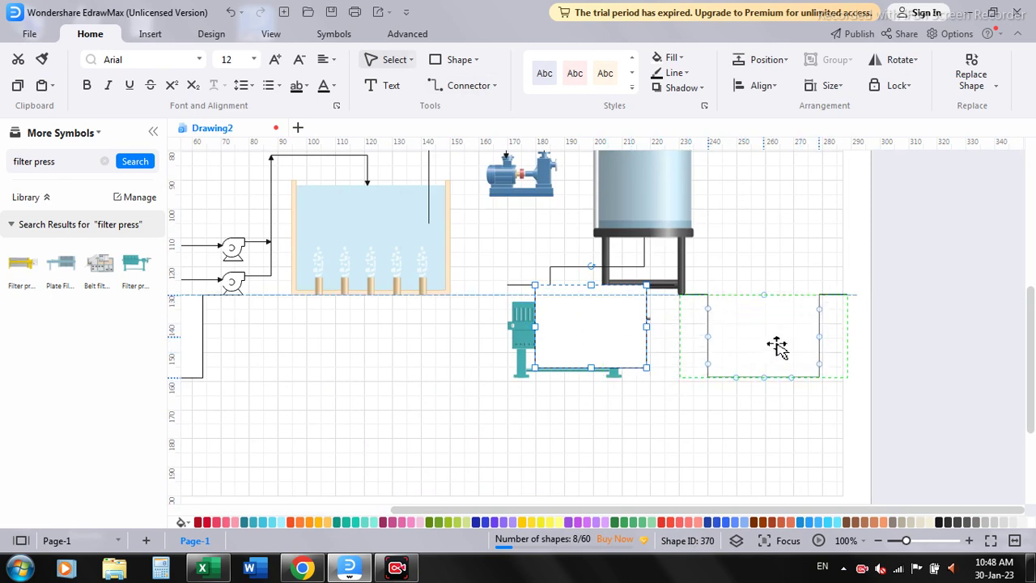
drag(777, 346, 775, 346)
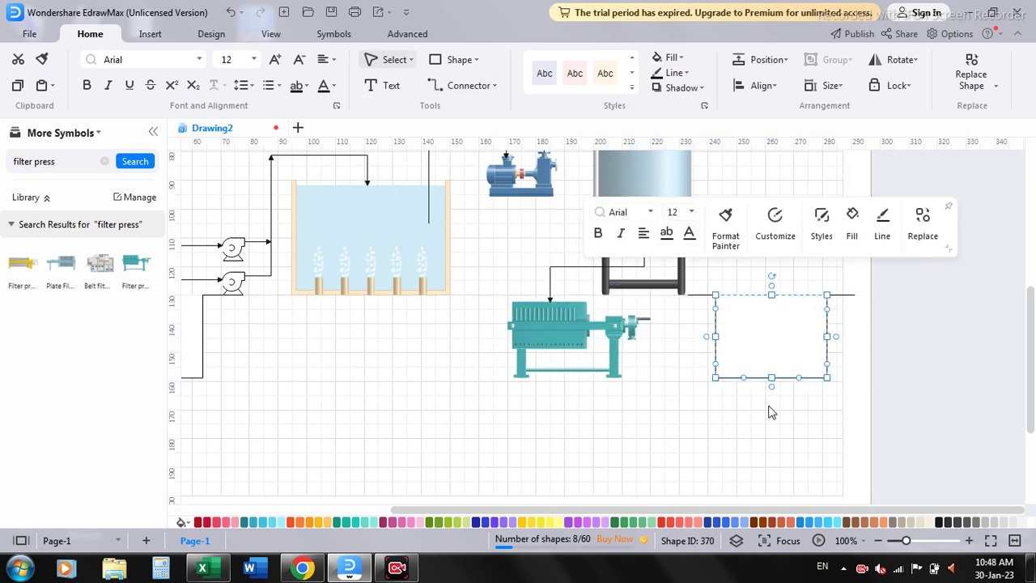
click(759, 441)
- Draw an arrow from the tall tank dropping into the new basin outline
scroll(818, 247, up, 1)
scroll(817, 247, up, 2)
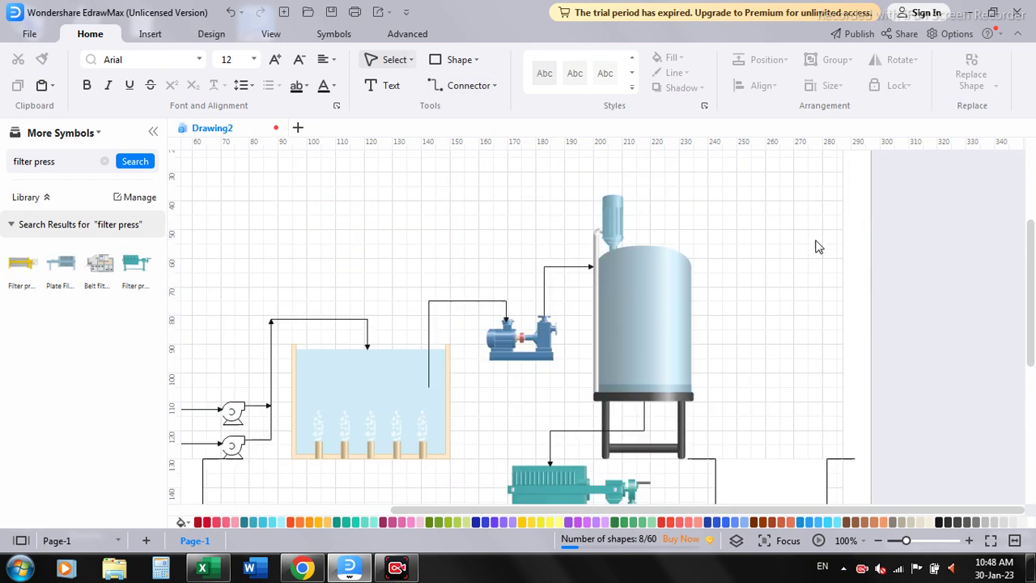
click(435, 85)
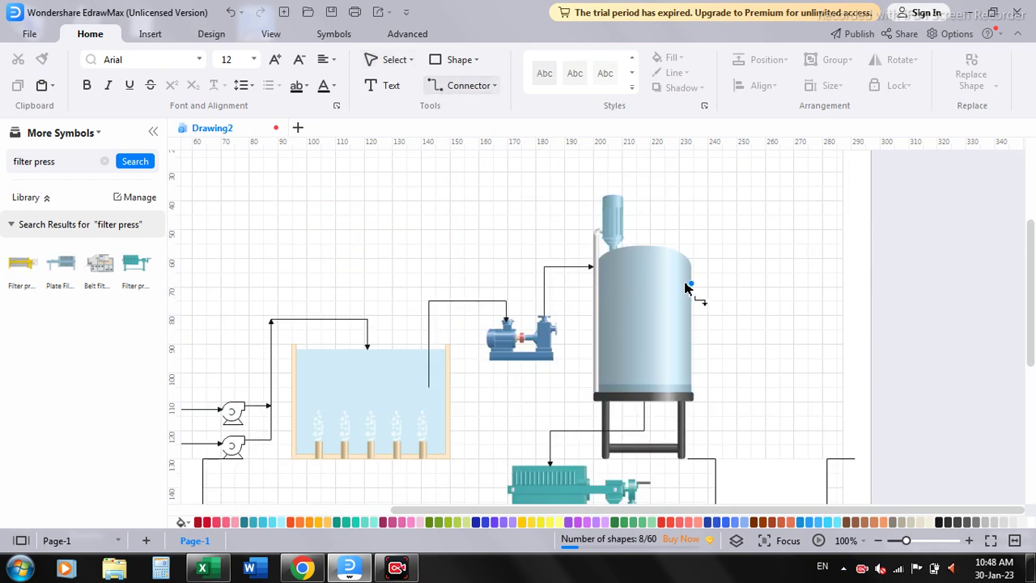
mouse_move(686, 288)
mouse_down()
mouse_move(737, 466)
mouse_move(736, 452)
mouse_up()
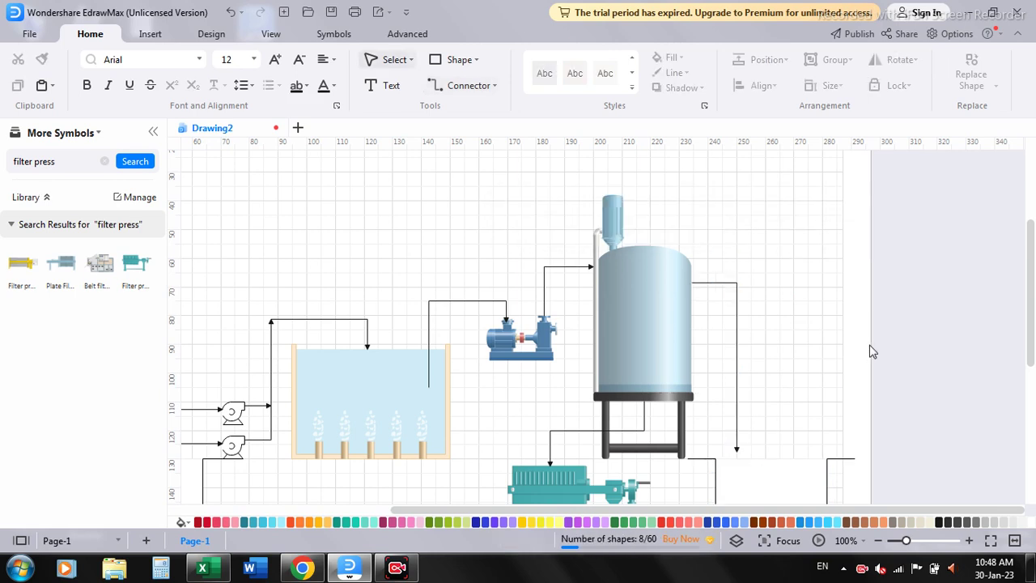
scroll(872, 350, down, 2)
click(779, 430)
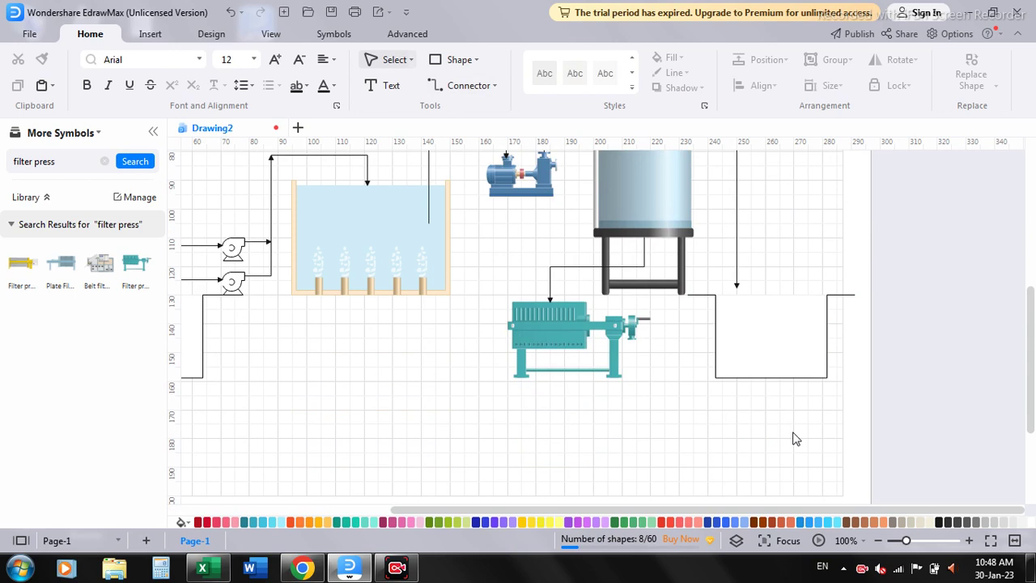
click(202, 324)
- Search the library for 'sludge' and place a sludge lagoon below the aeration basin
click(104, 162)
text(sludge)
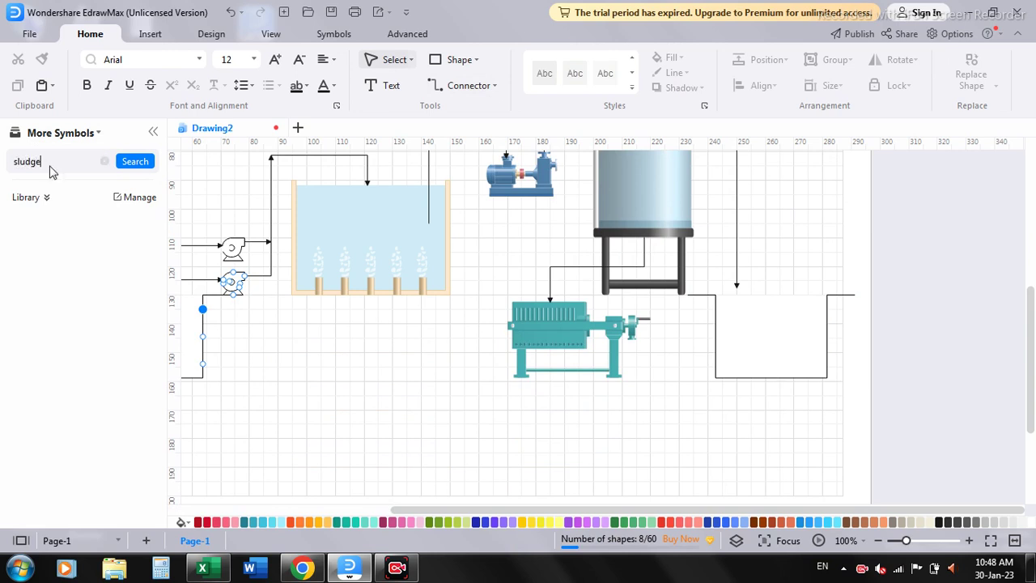
key(Return)
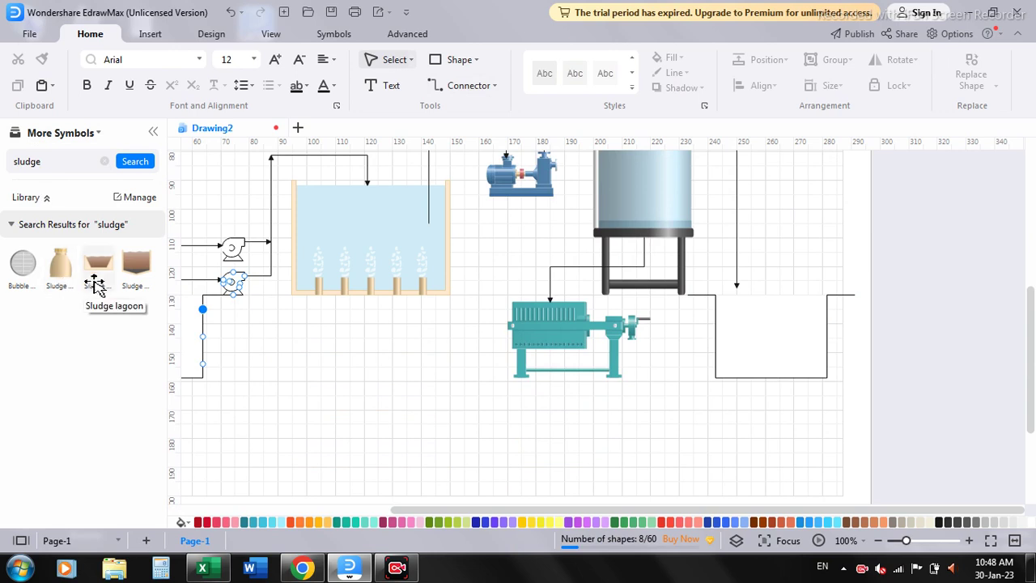
drag(95, 283, 411, 433)
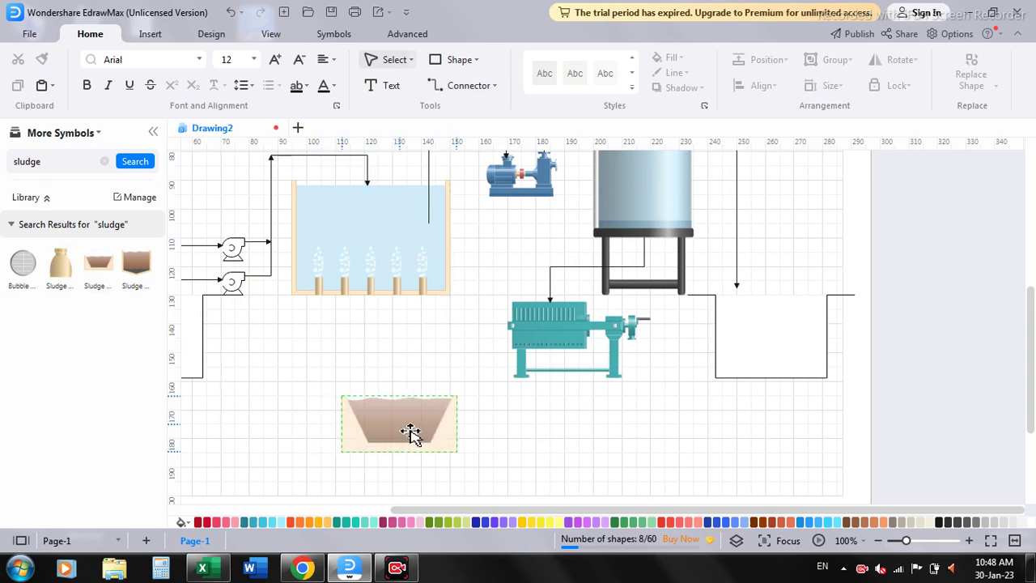
click(522, 433)
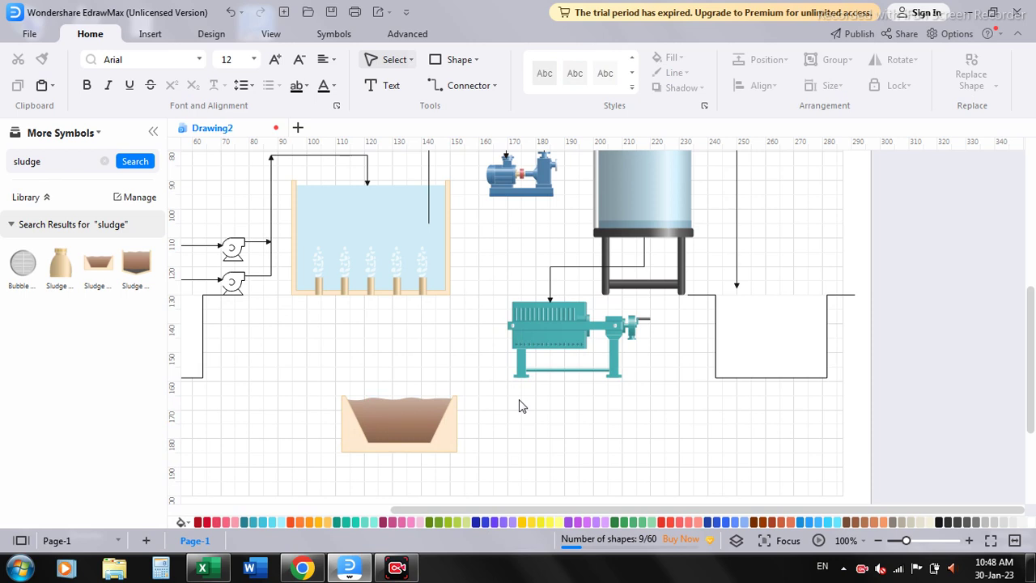
- Connect the filter press's left end to the sludge lagoon with an arrow
click(437, 89)
drag(508, 330, 401, 402)
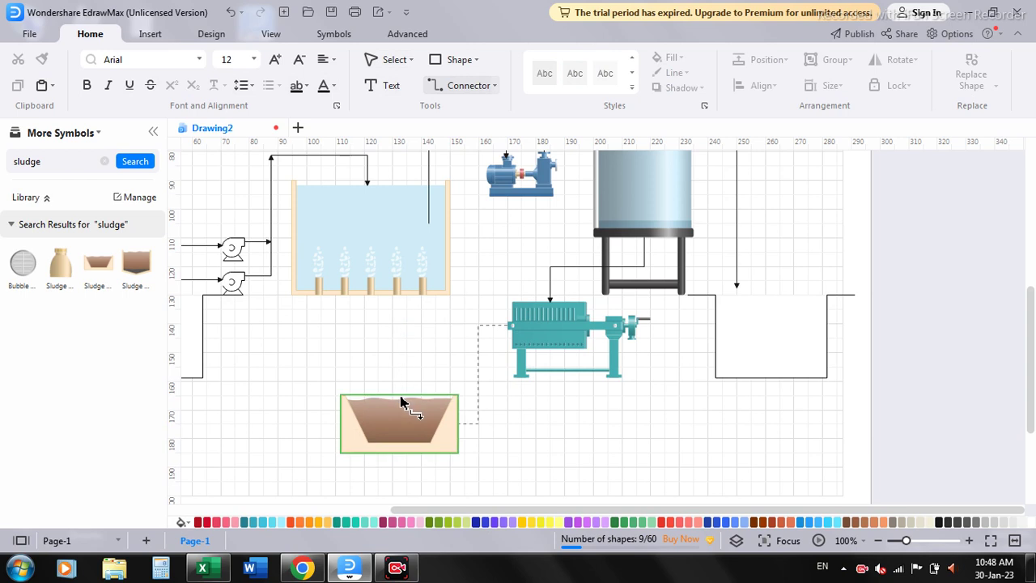
drag(401, 402, 400, 398)
click(567, 433)
scroll(567, 434, down, 1)
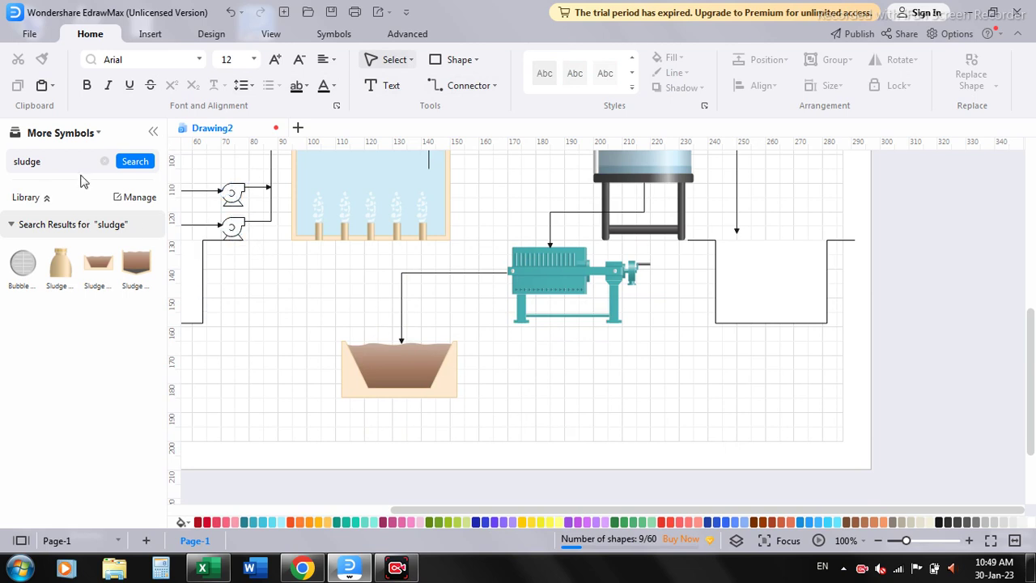
click(105, 162)
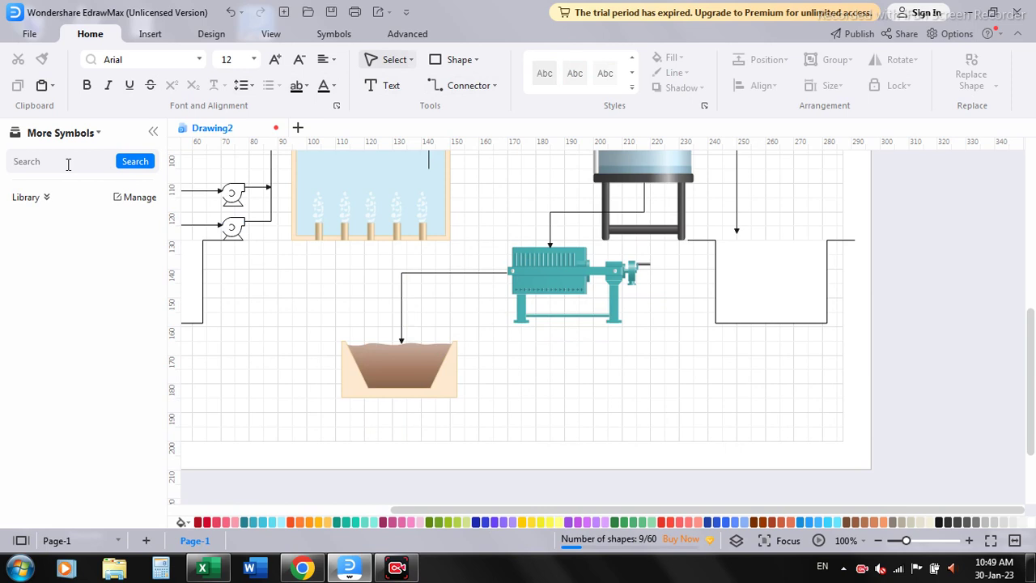
- Search for 'truck' and place the wooden box truck to the lower right of the sludge pit
text(truck)
key(Return)
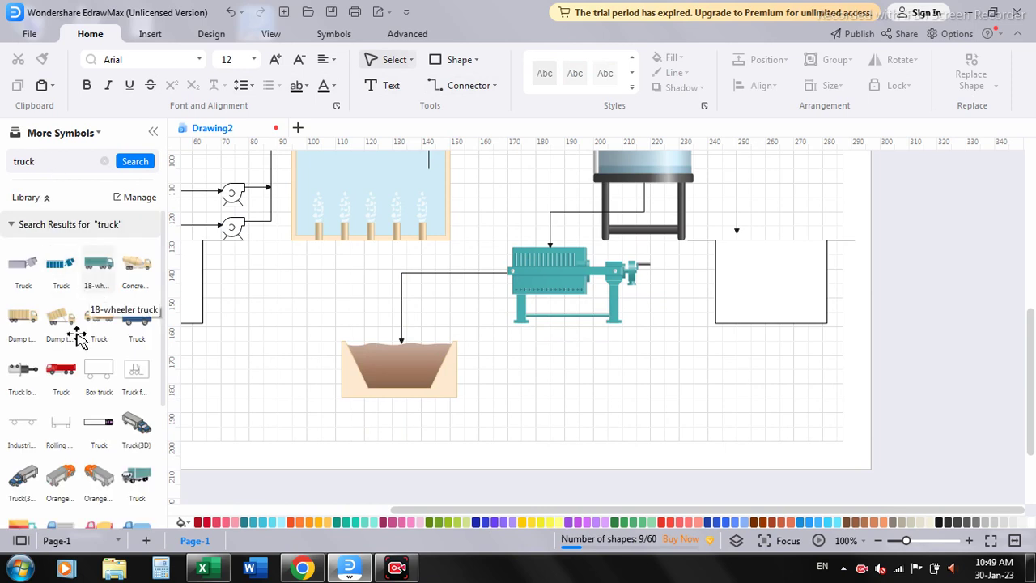
drag(23, 317, 569, 427)
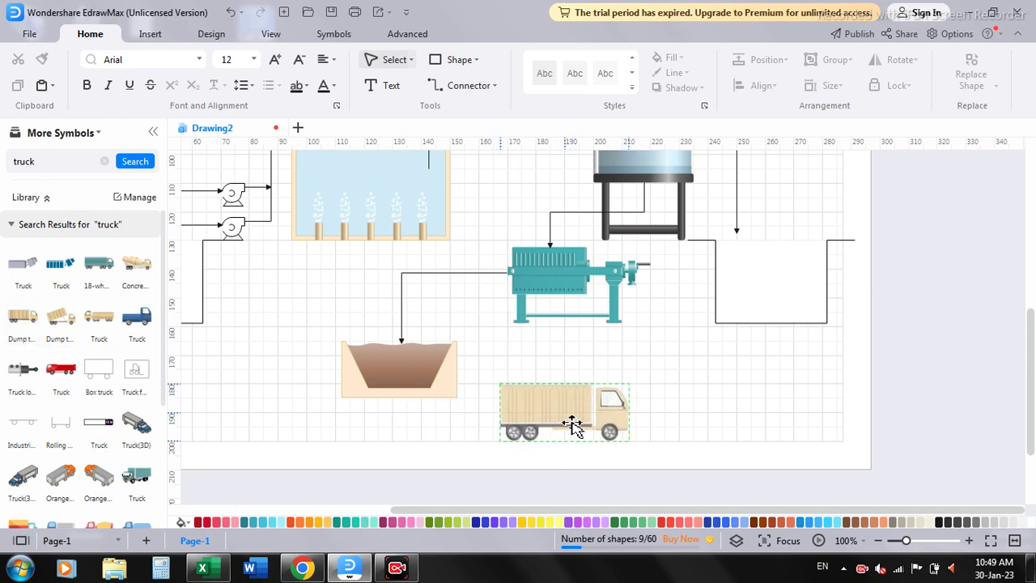
drag(569, 426, 560, 417)
click(721, 394)
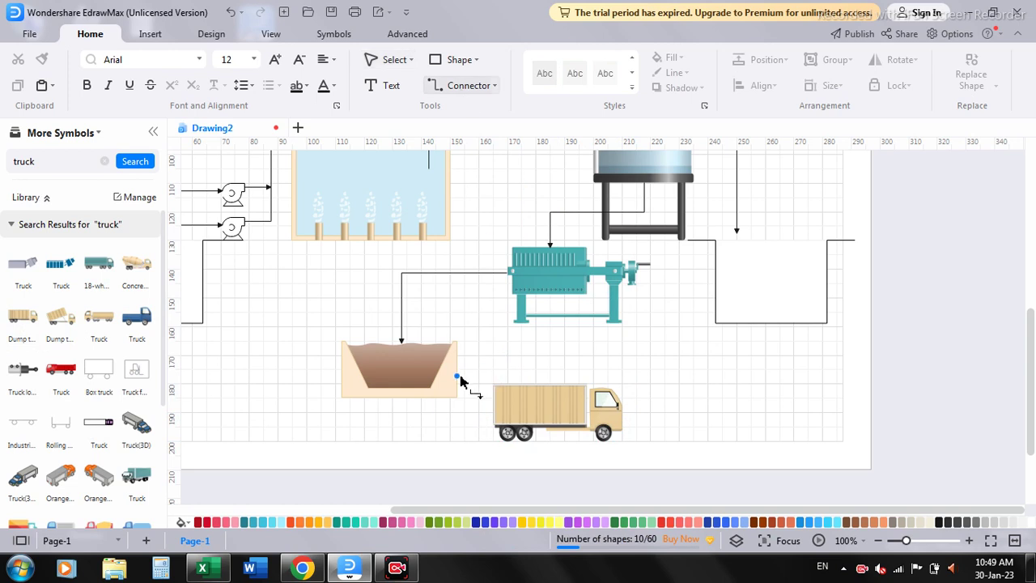
- Connect the sludge pit's right side to the top of the truck with an arrow
drag(458, 376, 510, 385)
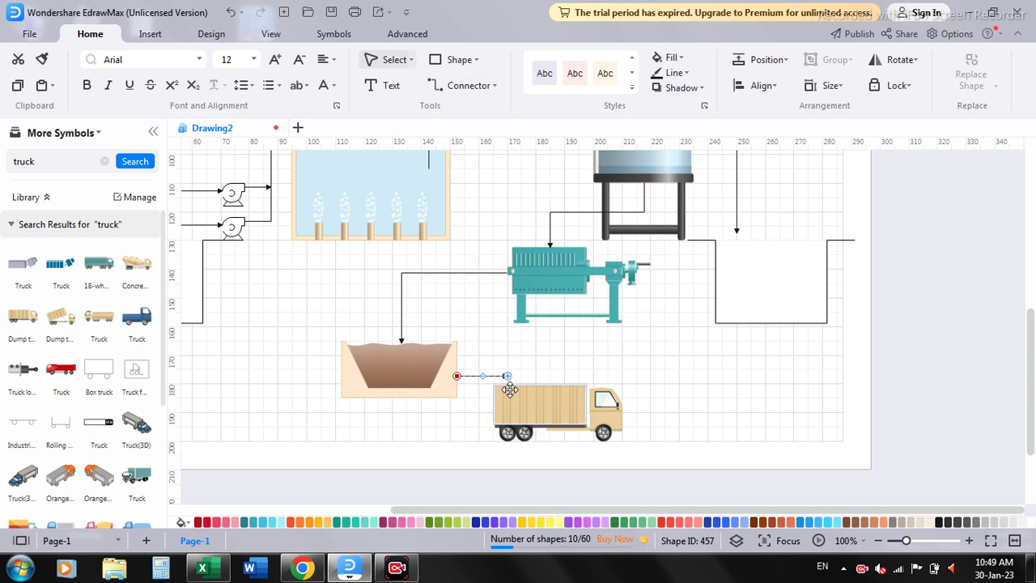
click(724, 400)
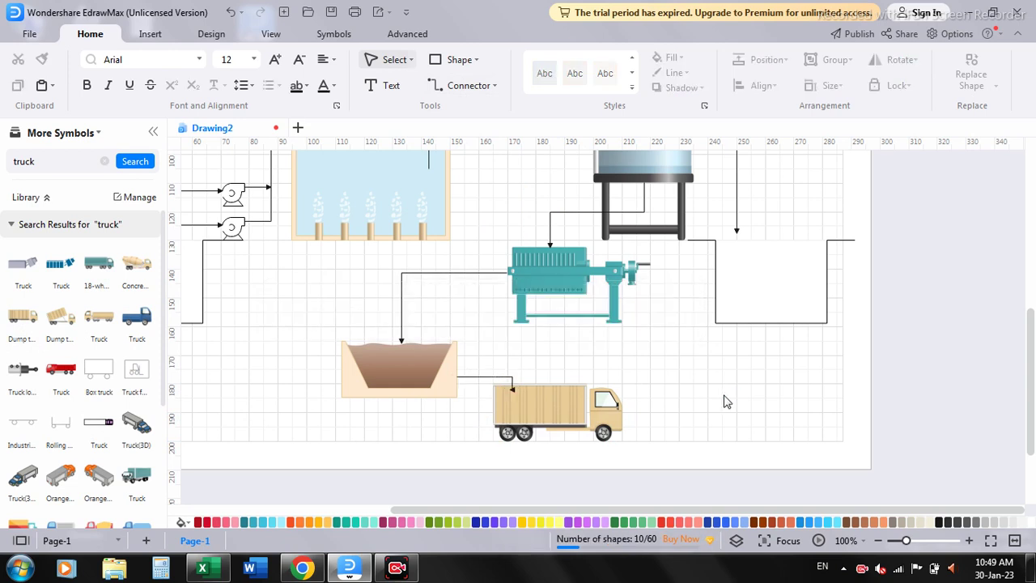
click(521, 397)
click(526, 366)
scroll(799, 377, up, 2)
scroll(870, 378, down, 2)
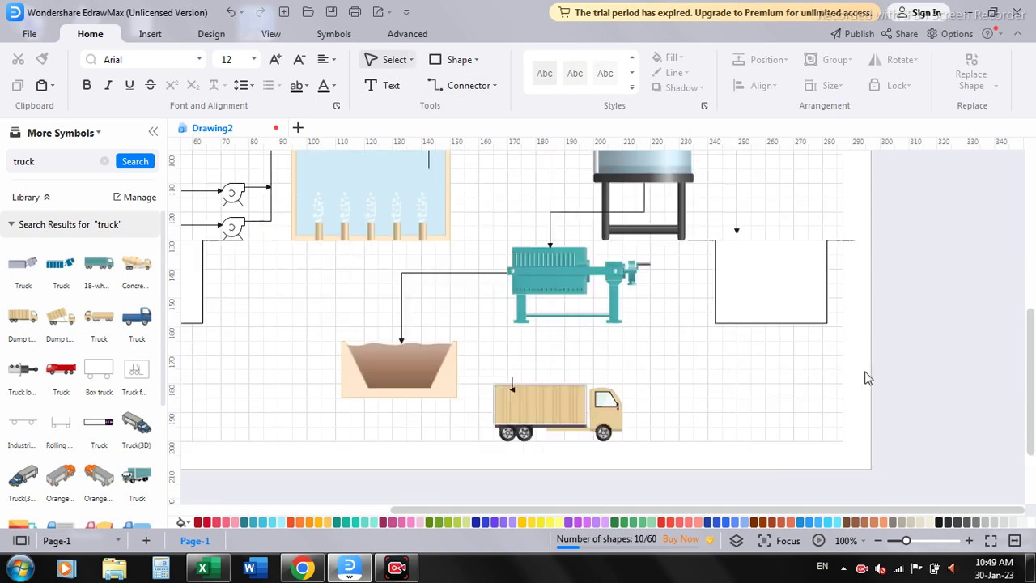
- Use Design > Fit to Drawing so the page encloses the truck and sludge pit
click(153, 35)
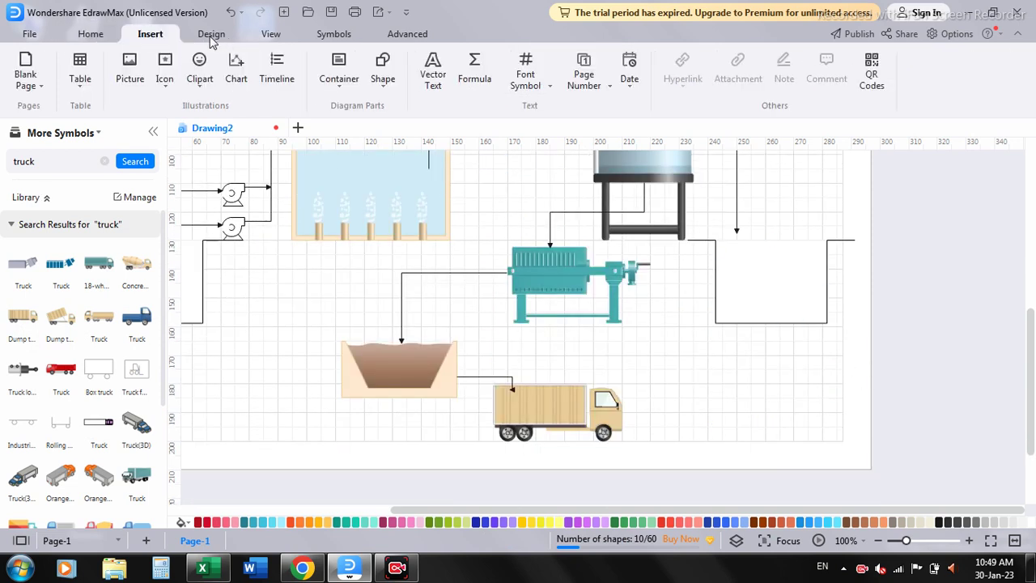
click(210, 37)
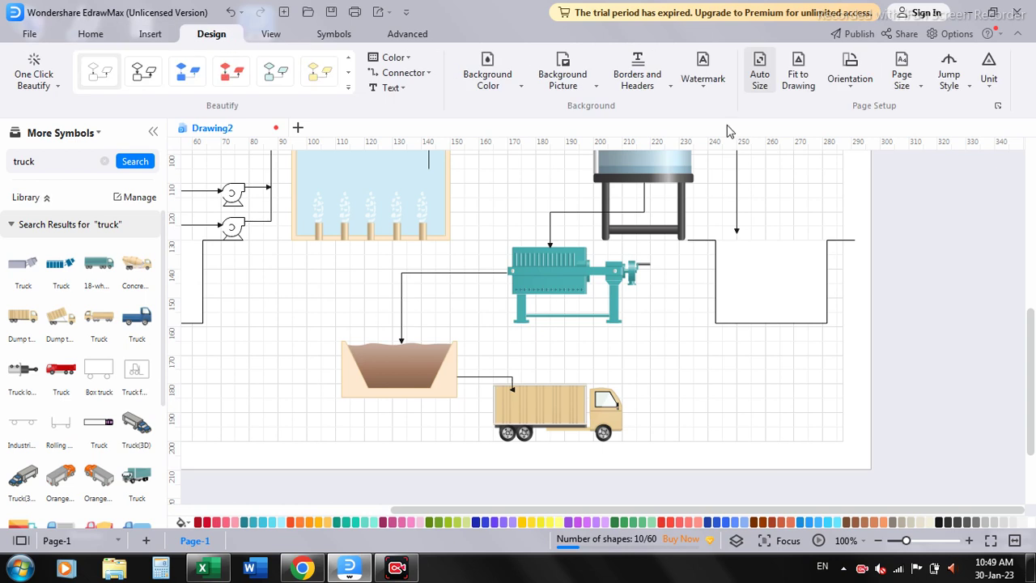
click(800, 75)
scroll(899, 341, up, 1)
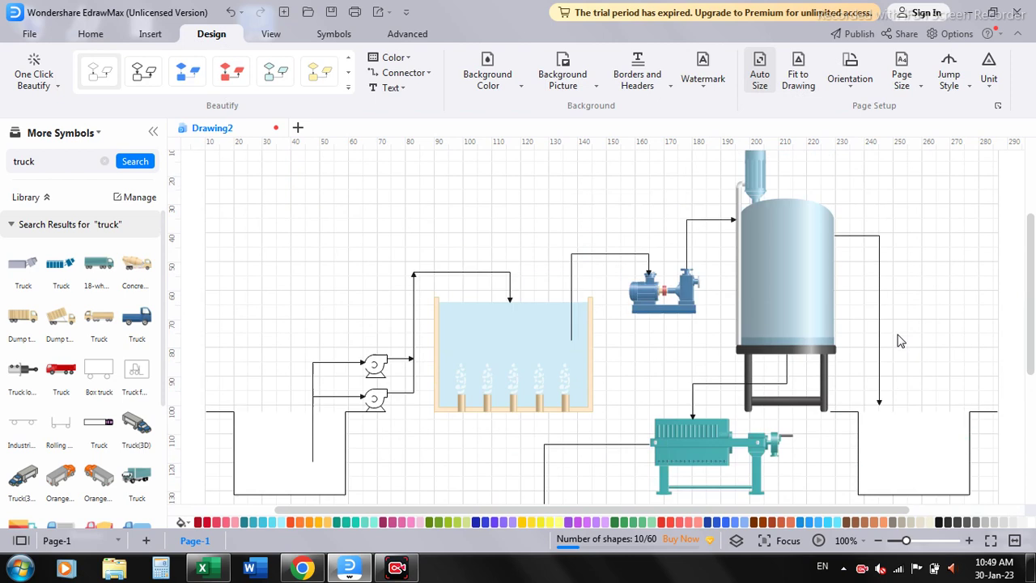
scroll(897, 341, up, 2)
scroll(895, 344, down, 5)
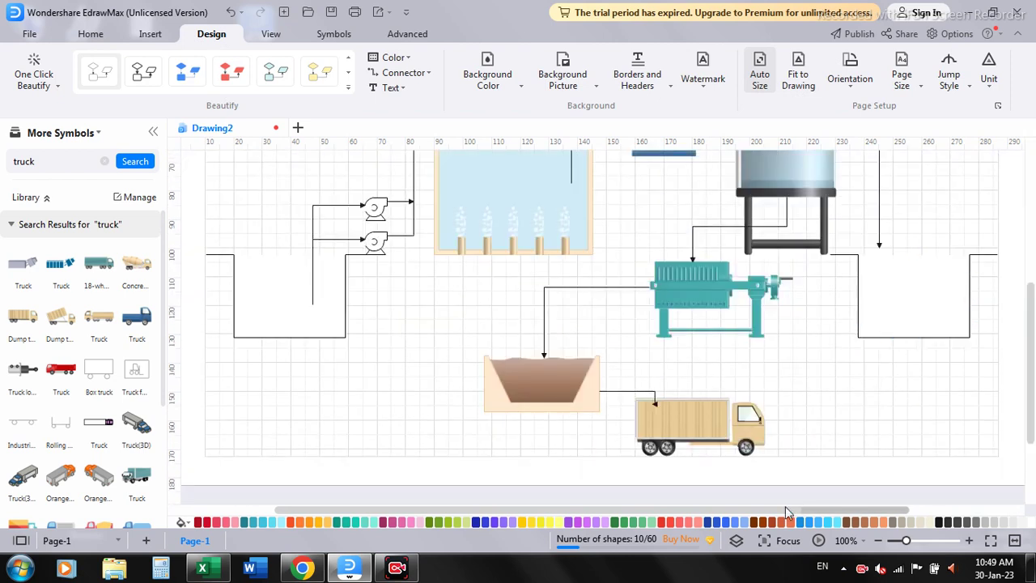
drag(855, 511, 958, 515)
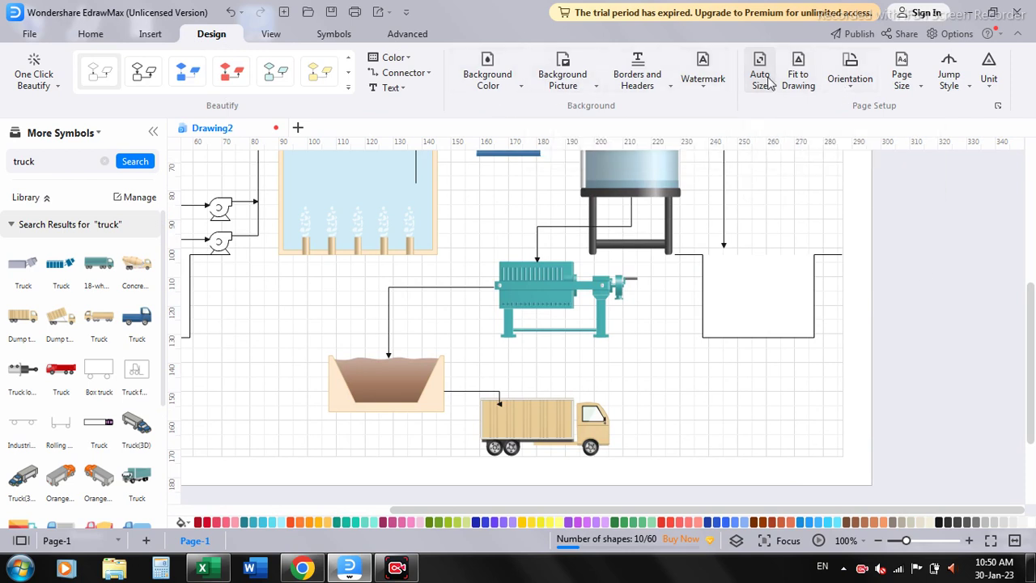
click(198, 241)
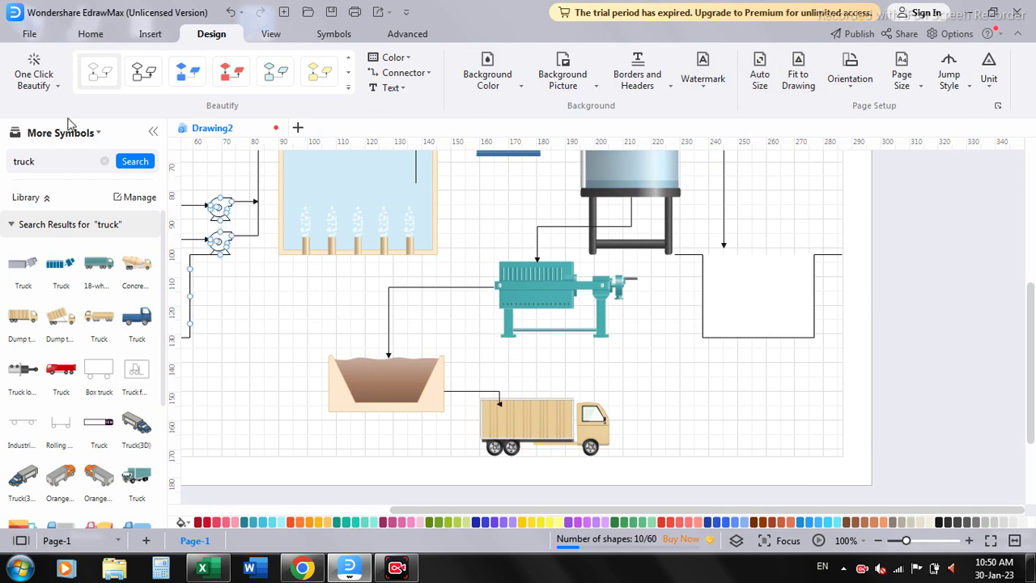
scroll(134, 482, down, 3)
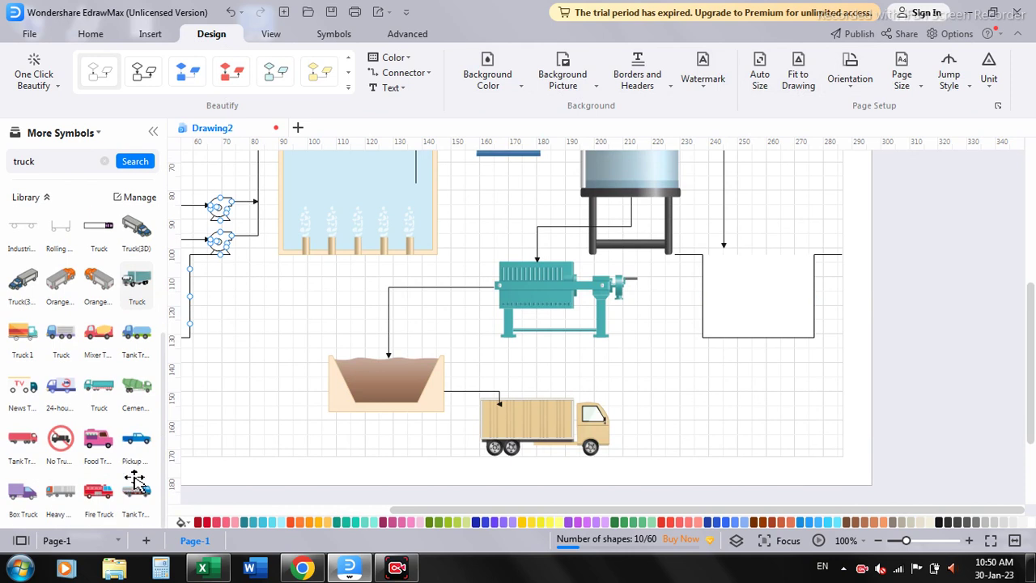
scroll(134, 482, up, 3)
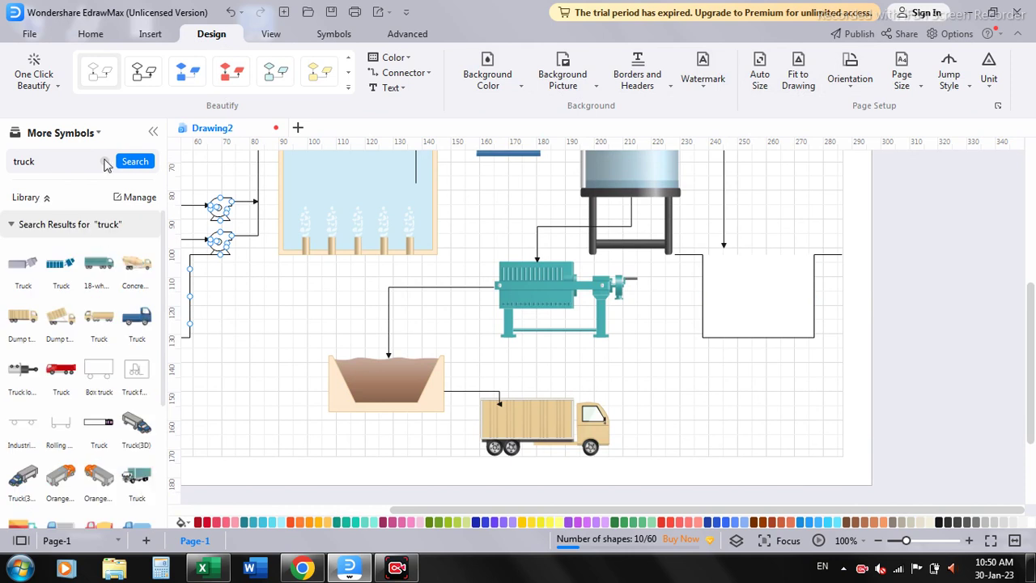
click(640, 491)
drag(643, 510, 455, 506)
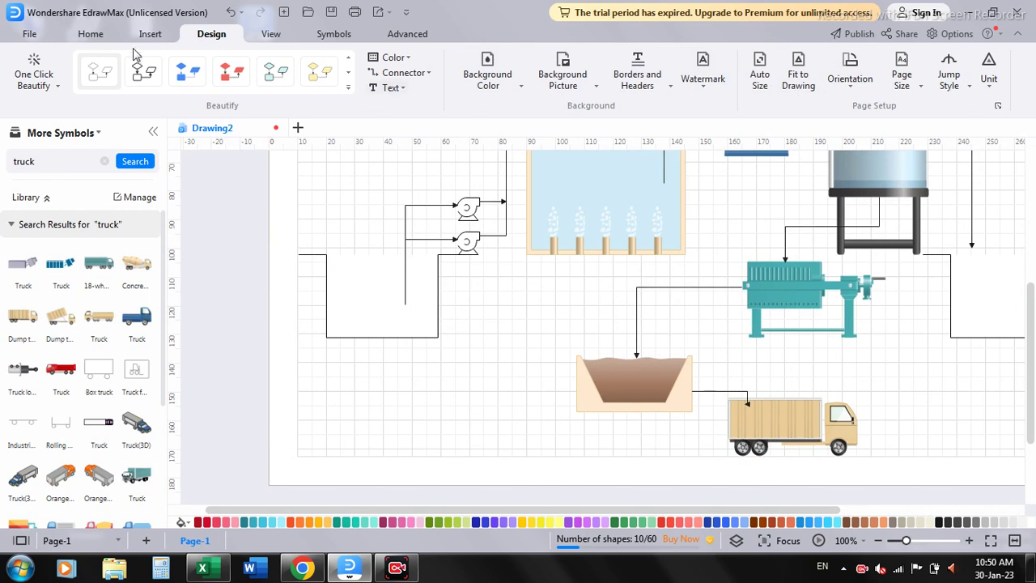
click(93, 41)
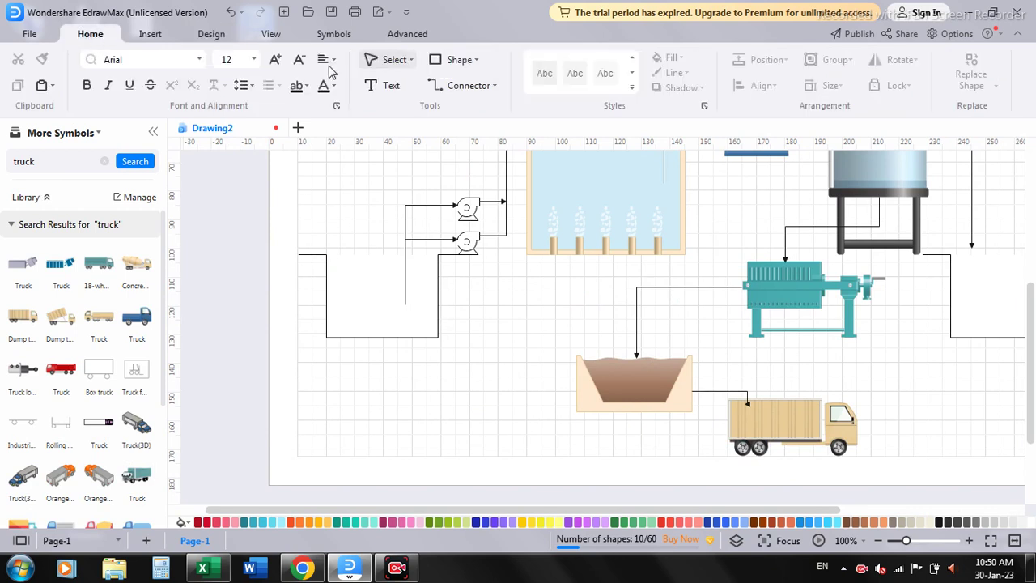
- Add a 'Waste water Collection' text label under the left collection pit
click(368, 86)
drag(327, 352, 435, 375)
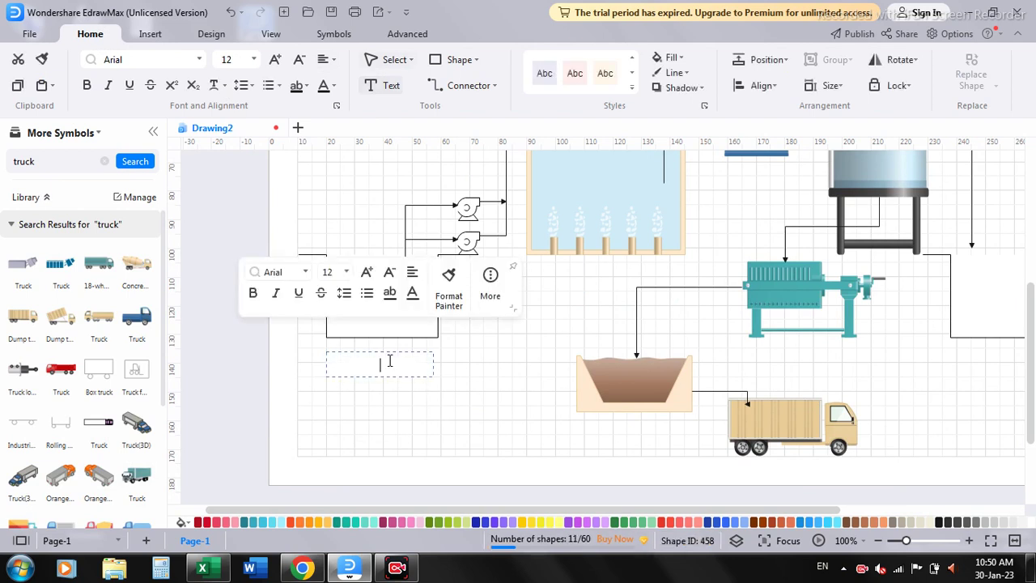
text(Waste water C)
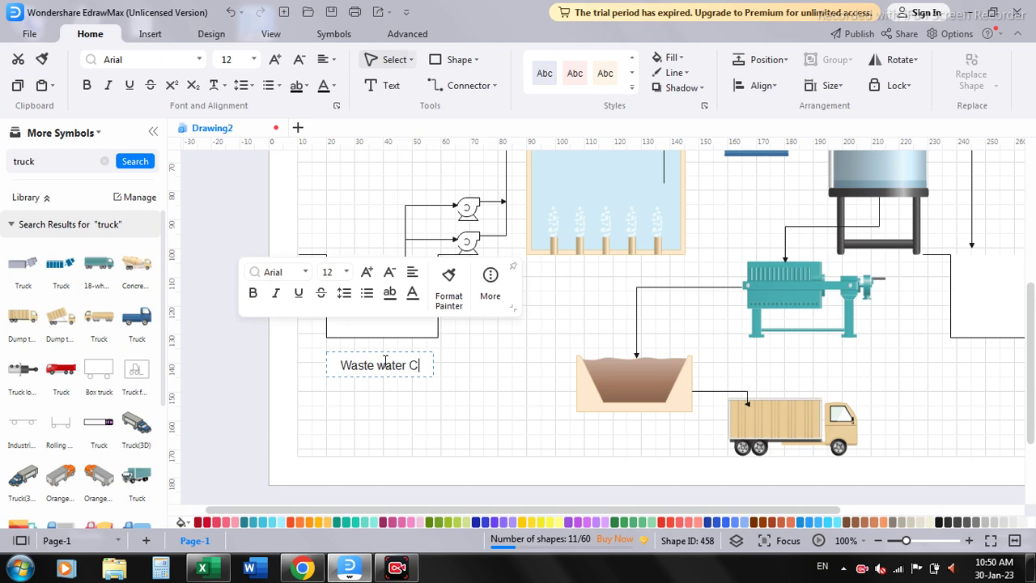
text(ollection)
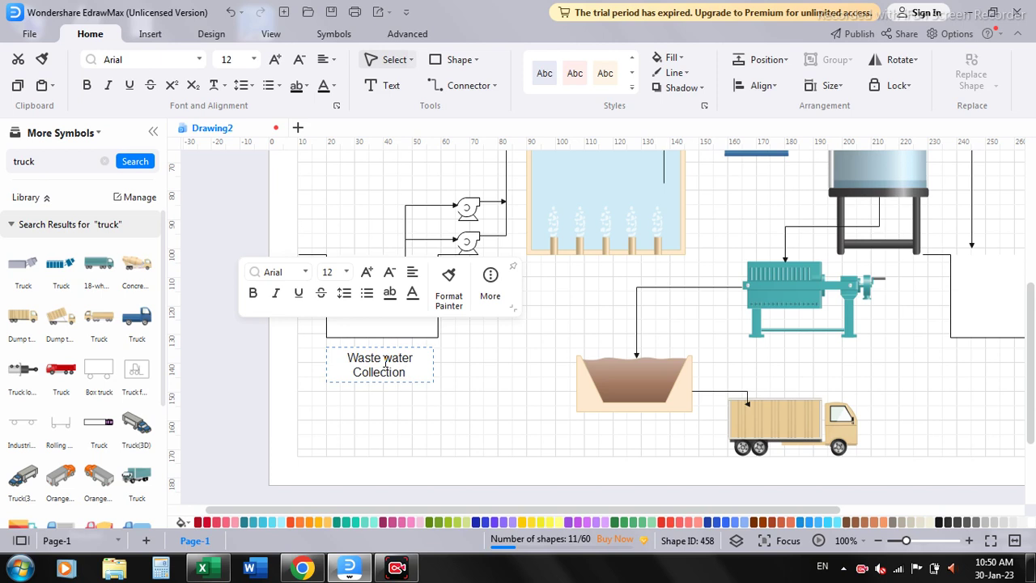
click(472, 380)
- Duplicate that label, move it above the two pumps and retype it 'Pumping'
click(415, 366)
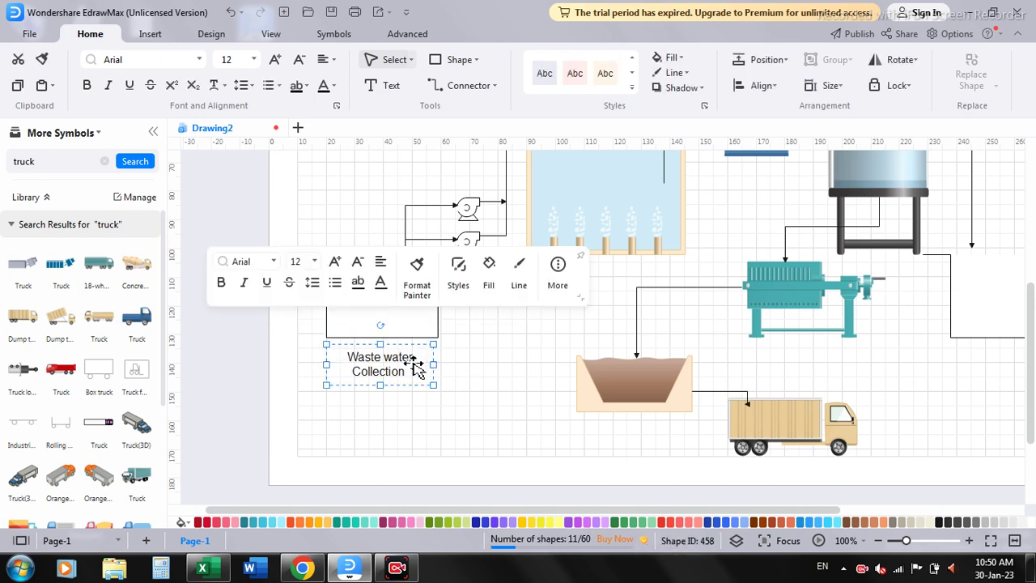
key(ctrl+d)
drag(458, 381, 493, 166)
double_click(469, 188)
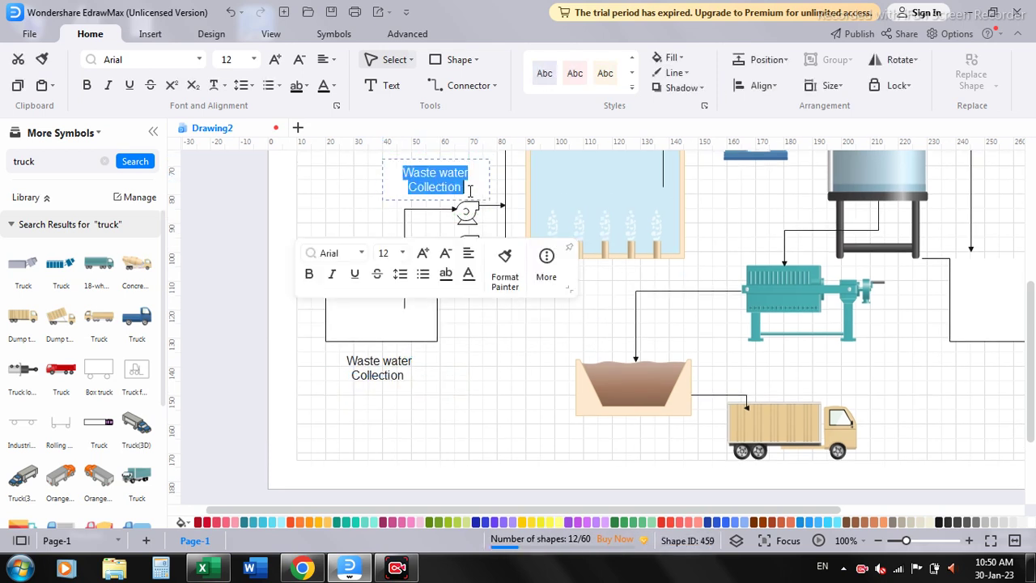
key(BackSpace)
text(Pumping)
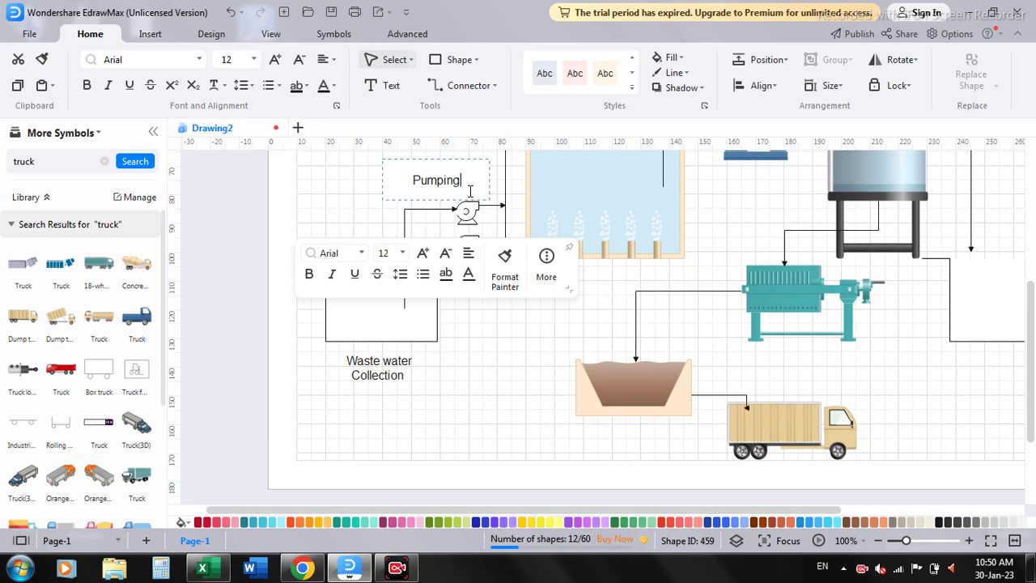
click(504, 348)
scroll(507, 347, up, 3)
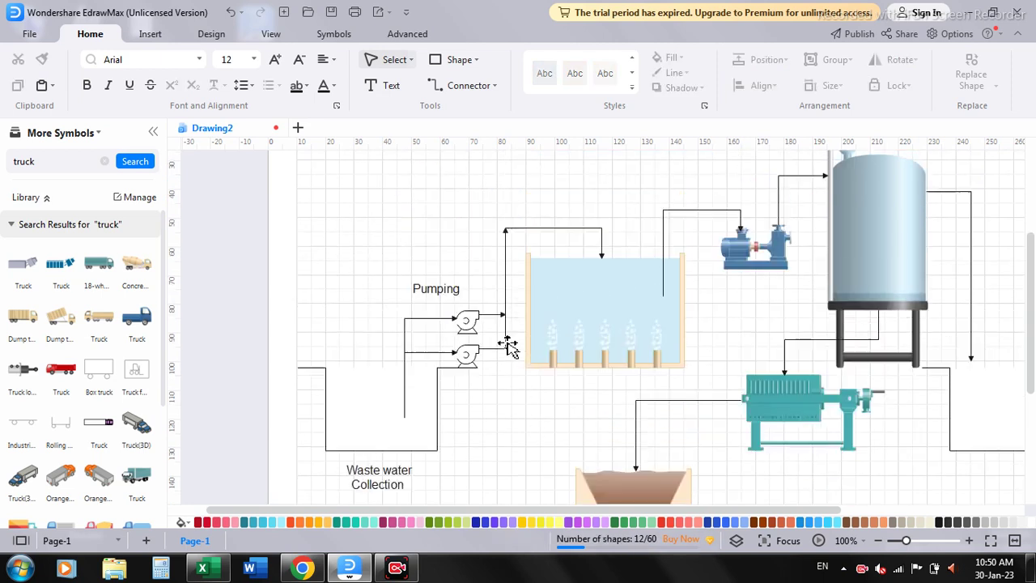
- Copy the Pumping label below the bubbling tank and retype it 'Aeration Tank'
click(460, 293)
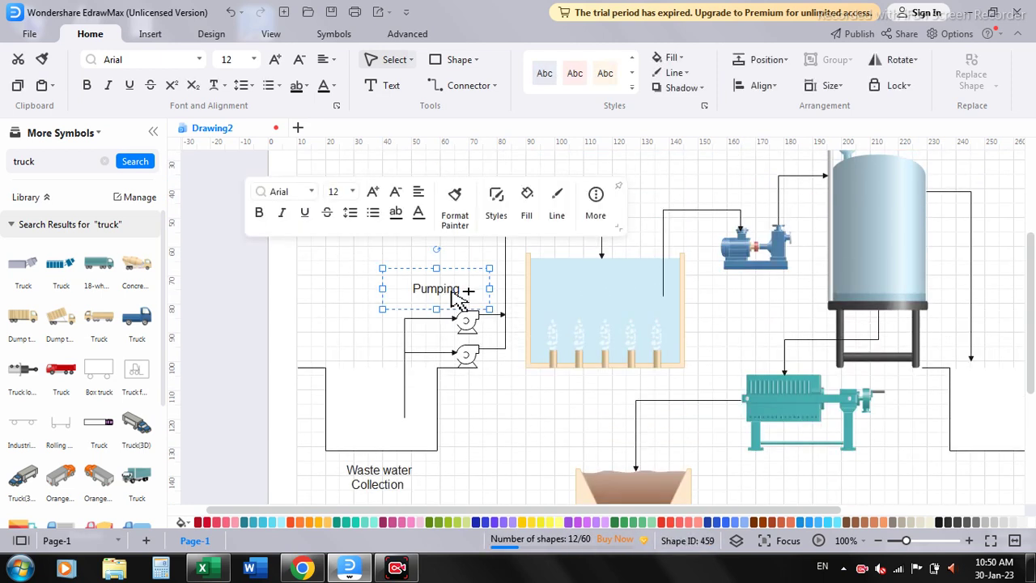
key(ctrl+c)
key(ctrl+v)
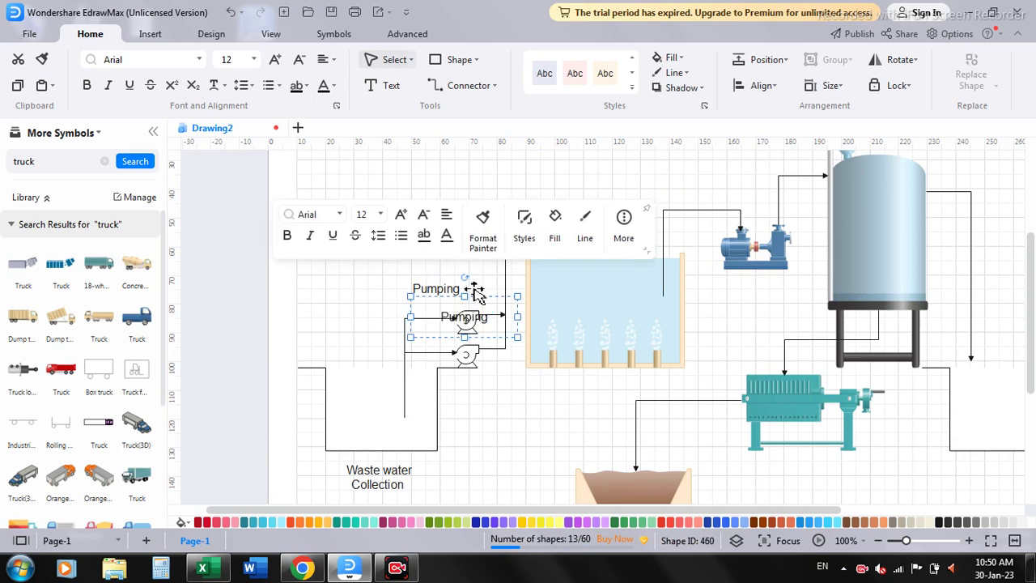
mouse_move(485, 312)
mouse_down()
mouse_move(600, 212)
mouse_move(608, 384)
mouse_up()
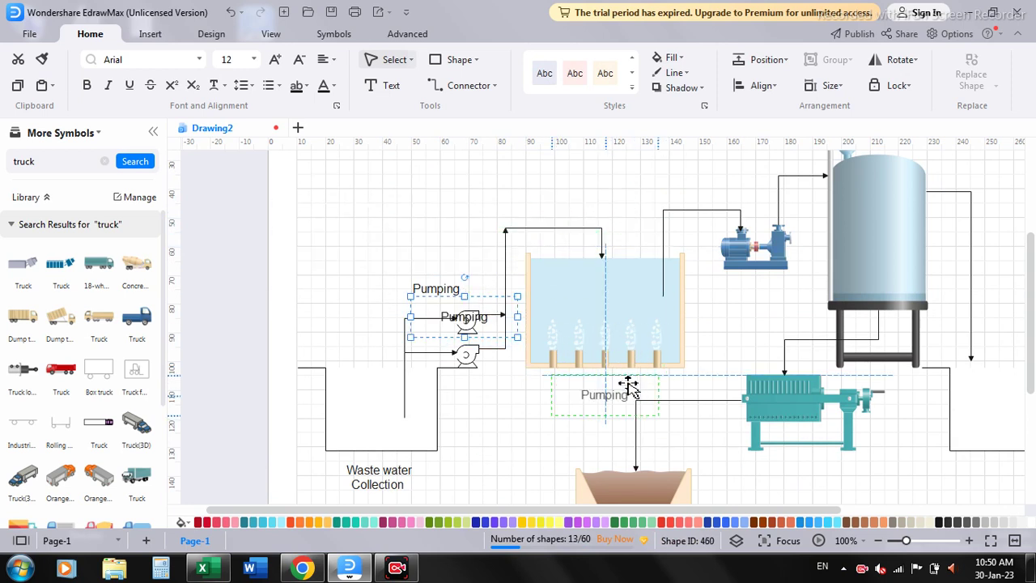
drag(607, 385, 607, 382)
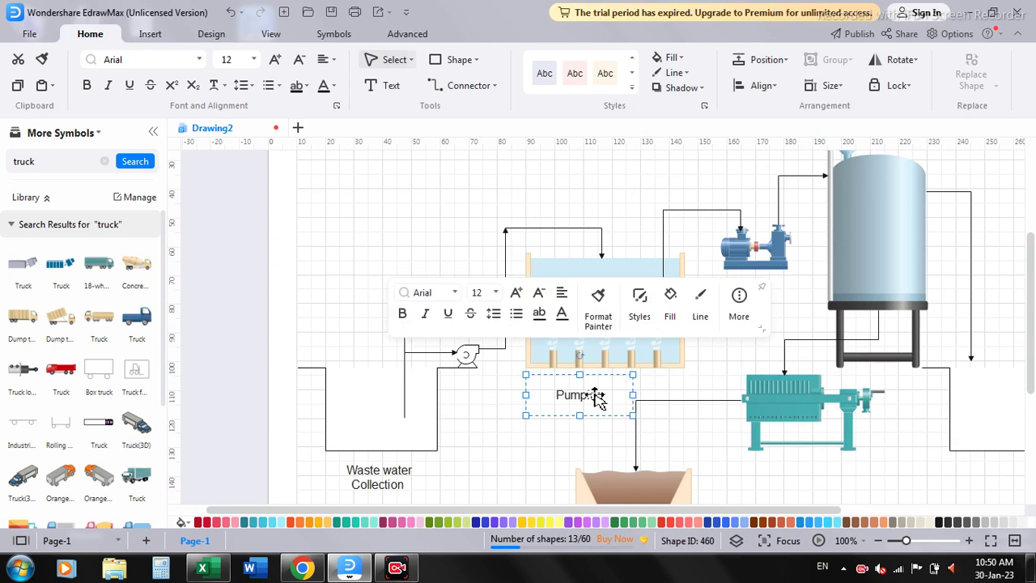
double_click(587, 396)
text(Aireta)
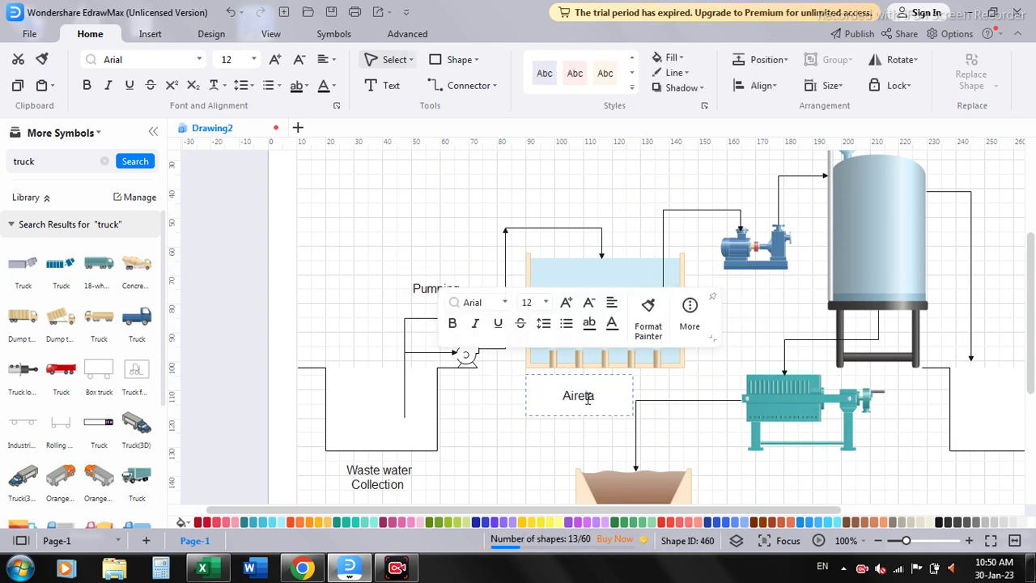
key(BackSpace)
key(BackSpace)
text(ration Tank)
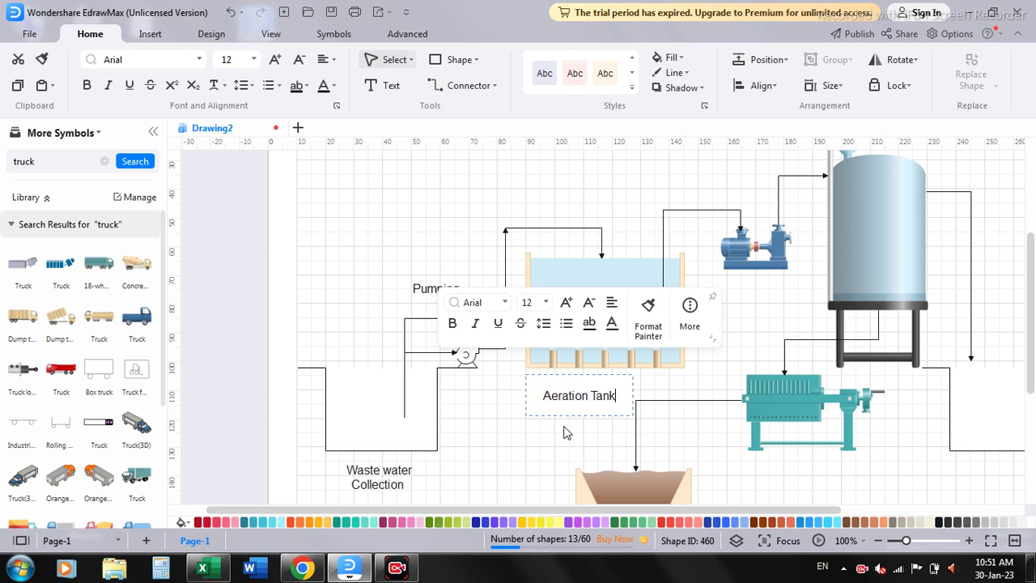
click(534, 445)
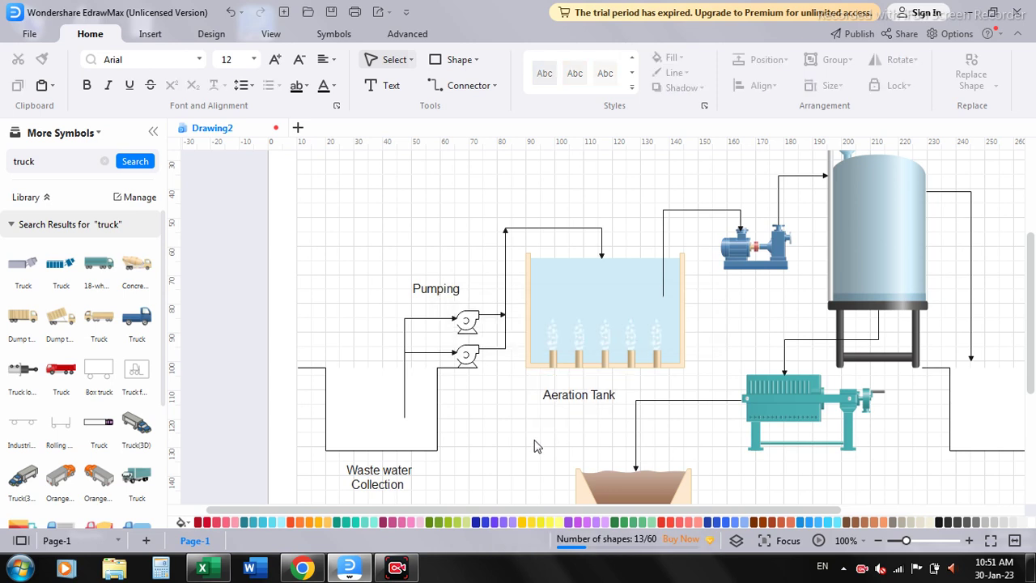
- Place a second 'Pumping' label beside the upper pump and clear the truck symbol search
click(435, 289)
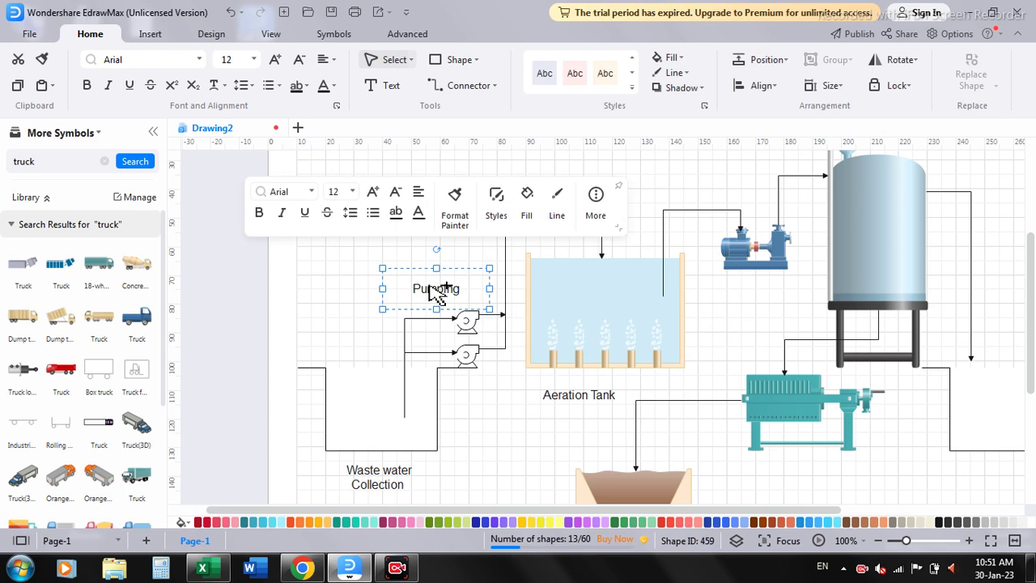
key(ctrl+d)
mouse_move(422, 329)
mouse_down()
mouse_move(712, 192)
mouse_move(684, 196)
mouse_up()
click(723, 324)
scroll(927, 336, up, 1)
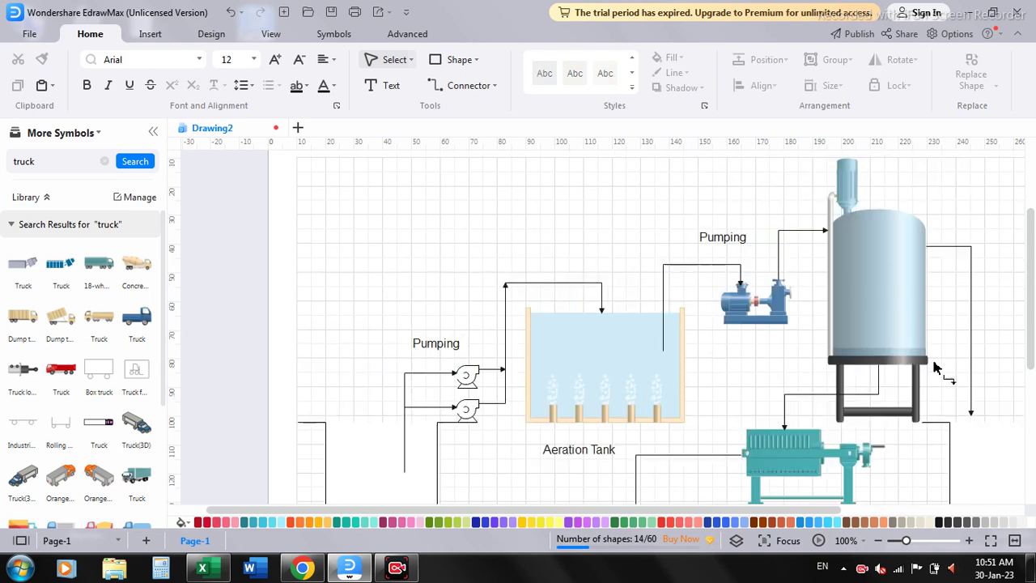
drag(808, 511, 1004, 507)
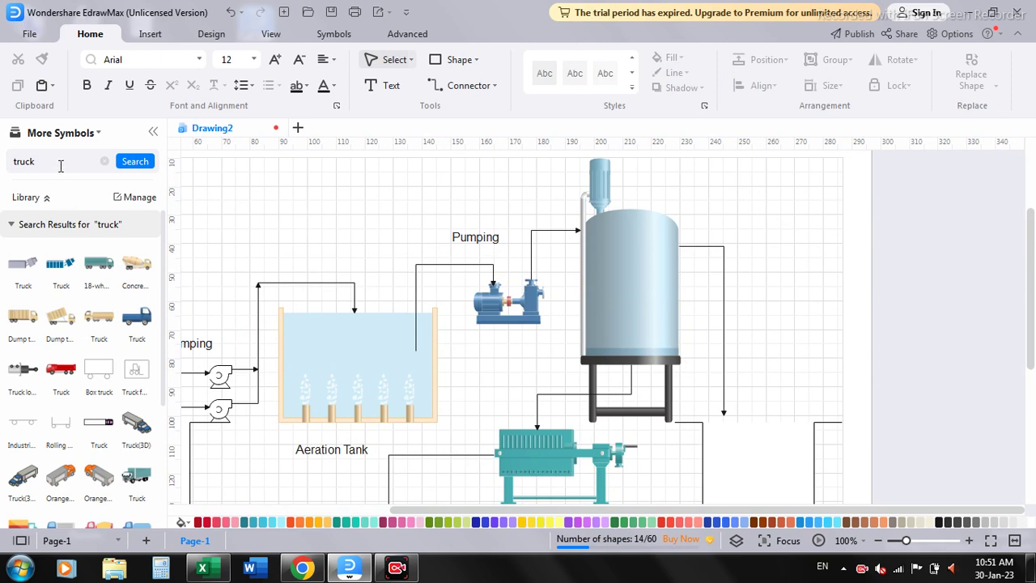
click(104, 161)
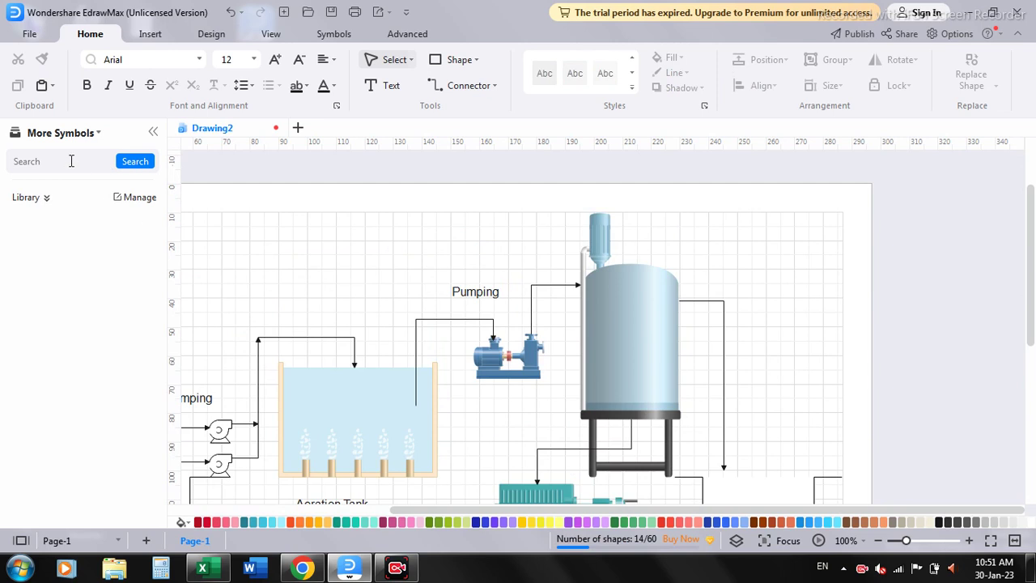
- Search the symbol library for 'dosing' after trying 'dosing system' and 'acid dosing'
text(dosing)
key(Return)
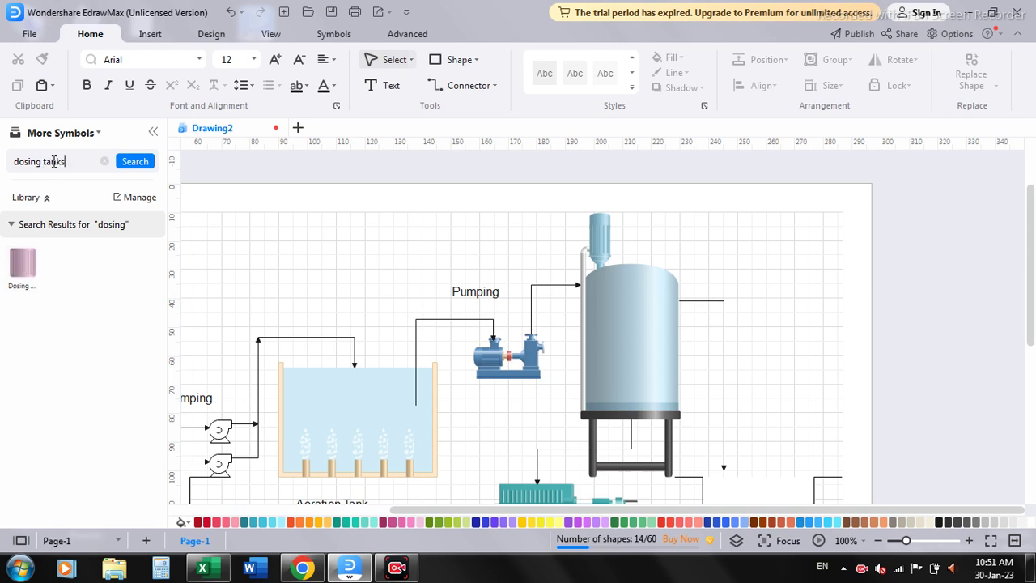
key(Return)
drag(71, 161, 38, 165)
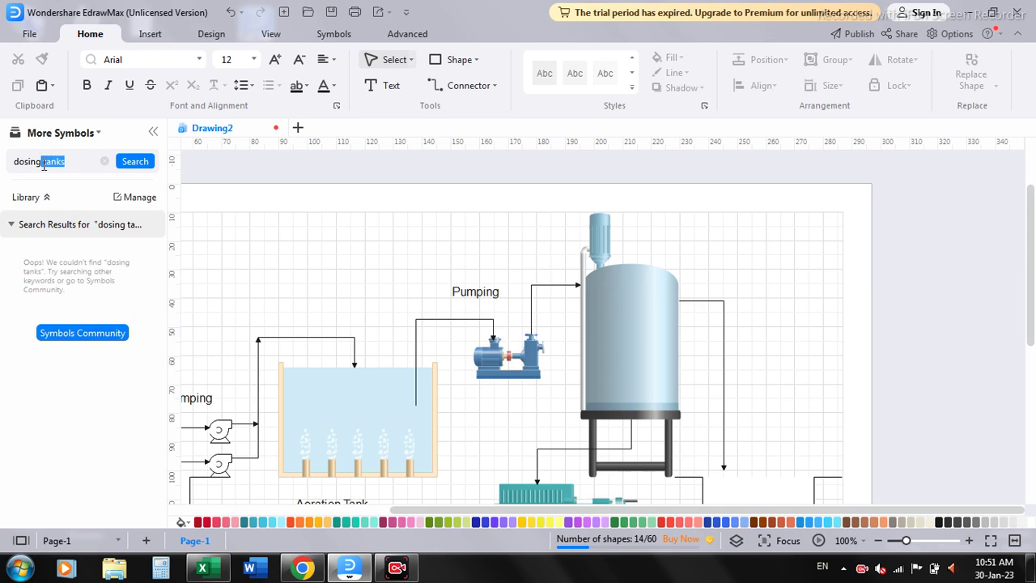
text(sy)
key(Return)
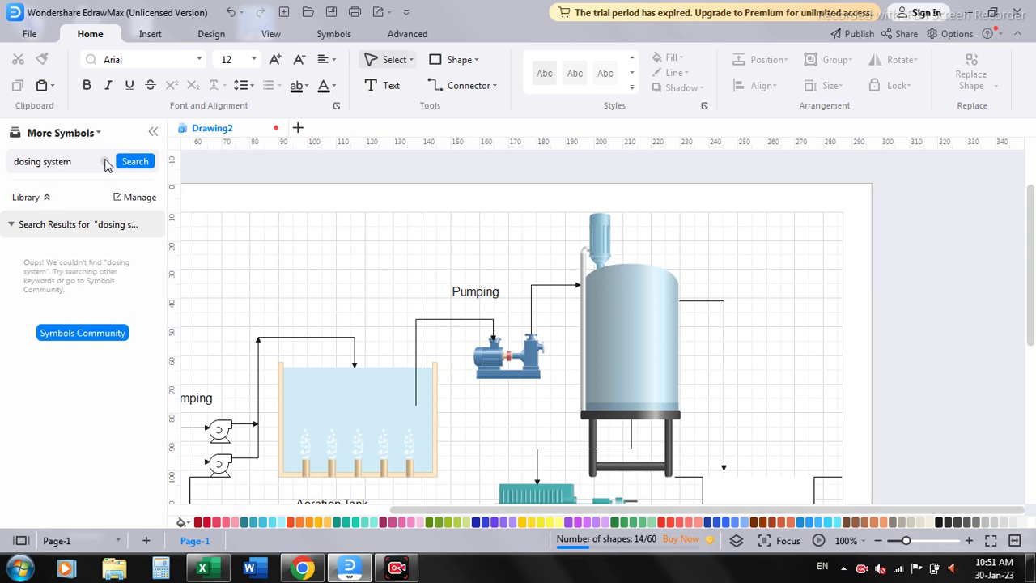
click(107, 162)
text(acid dosing)
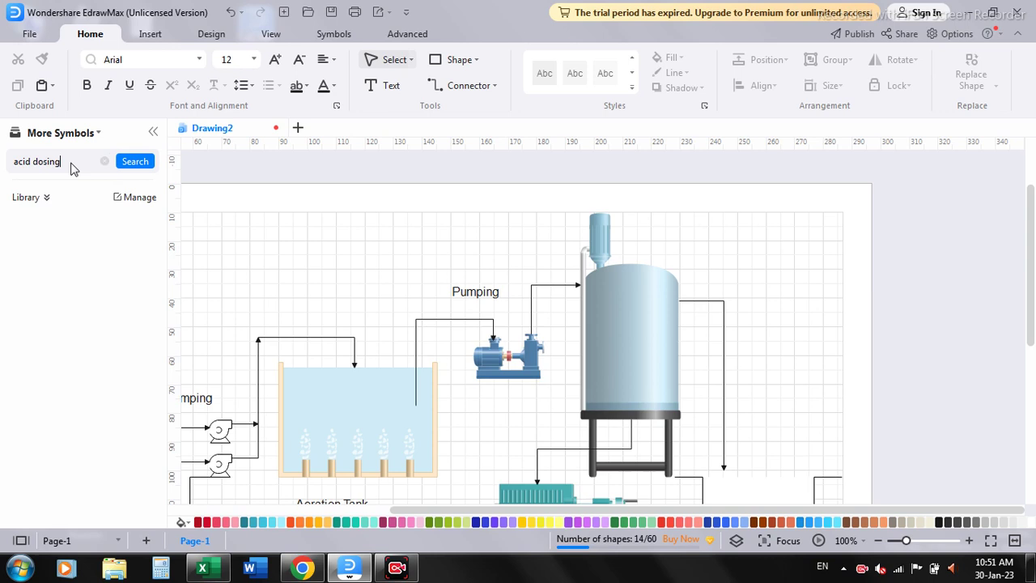
key(Return)
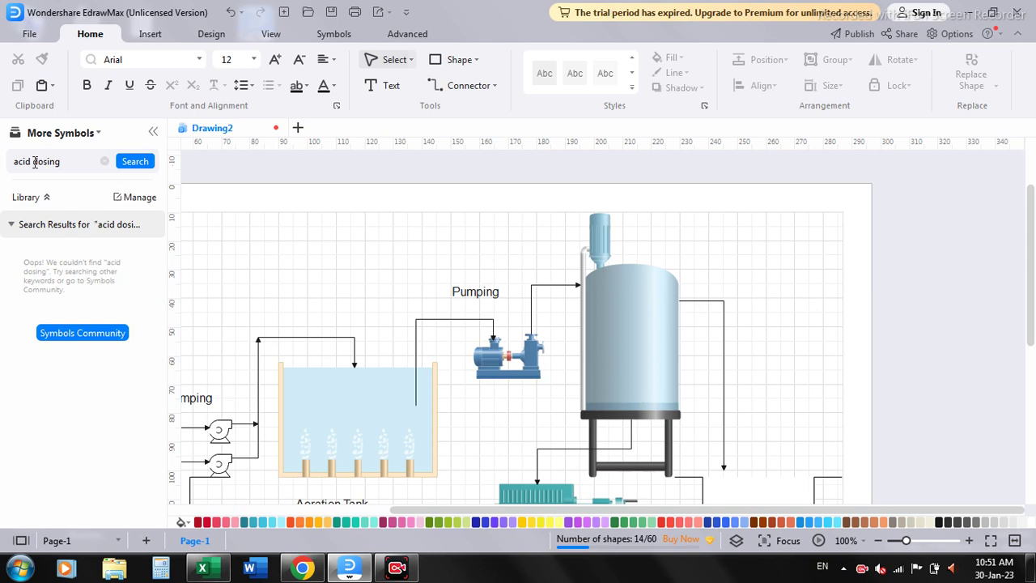
key(BackSpace)
key(BackSpace)
key(BackSpace)
key(BackSpace)
key(BackSpace)
key(Return)
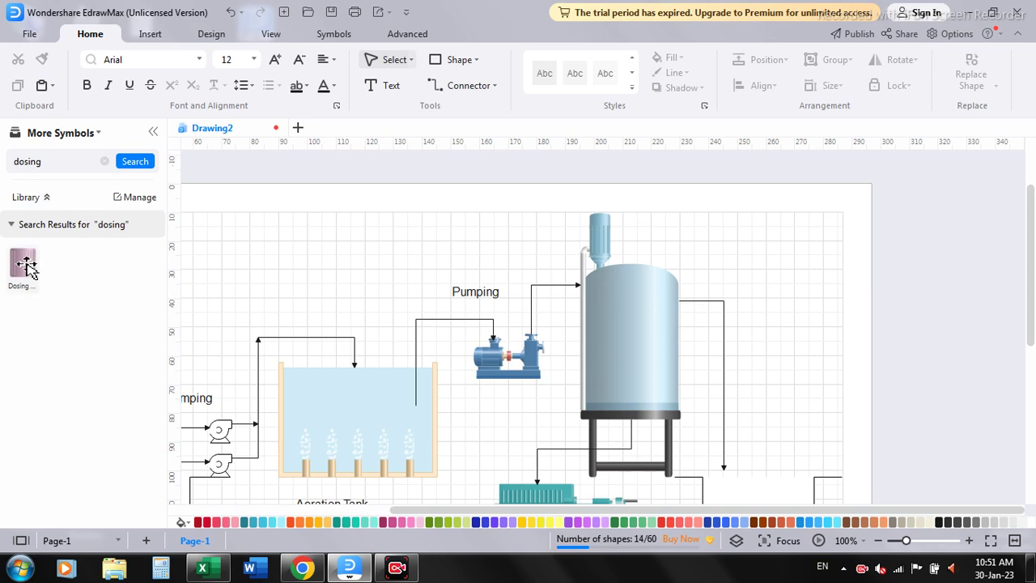
- Place a shrunken Dosing tank above the aeration tank with a duplicate to its right
drag(31, 284, 388, 256)
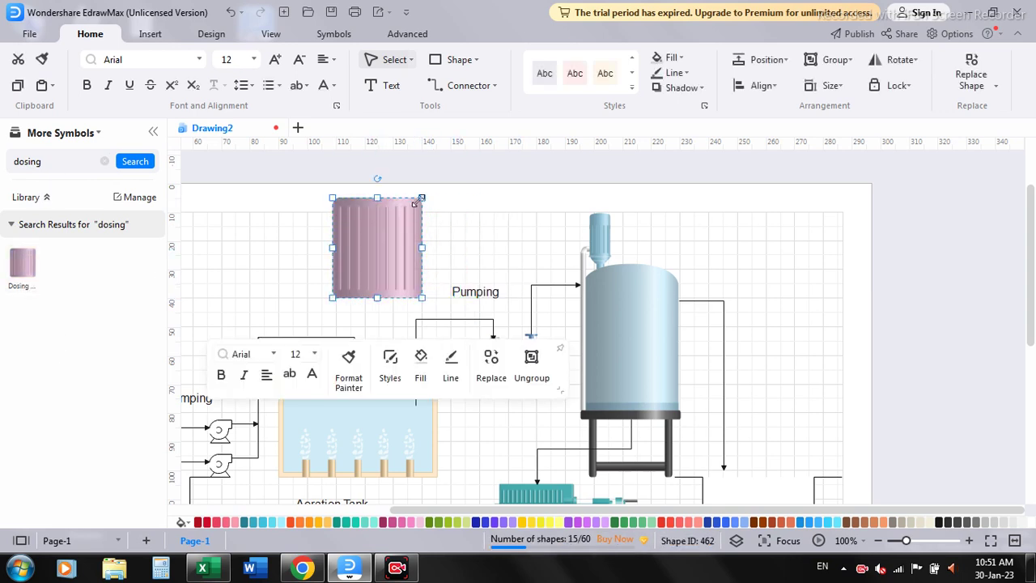
drag(425, 199, 386, 241)
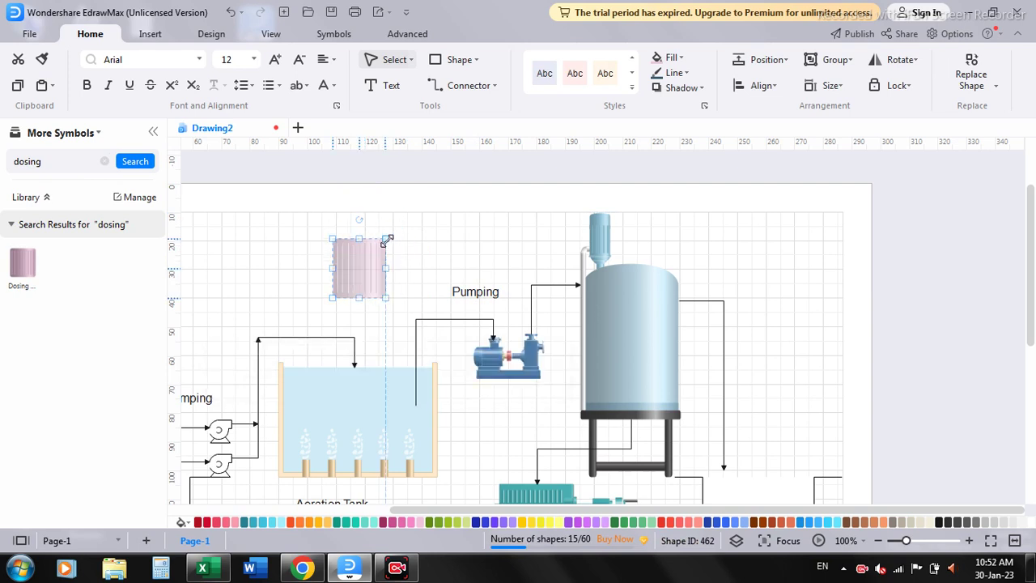
key(ctrl+d)
drag(388, 288, 426, 261)
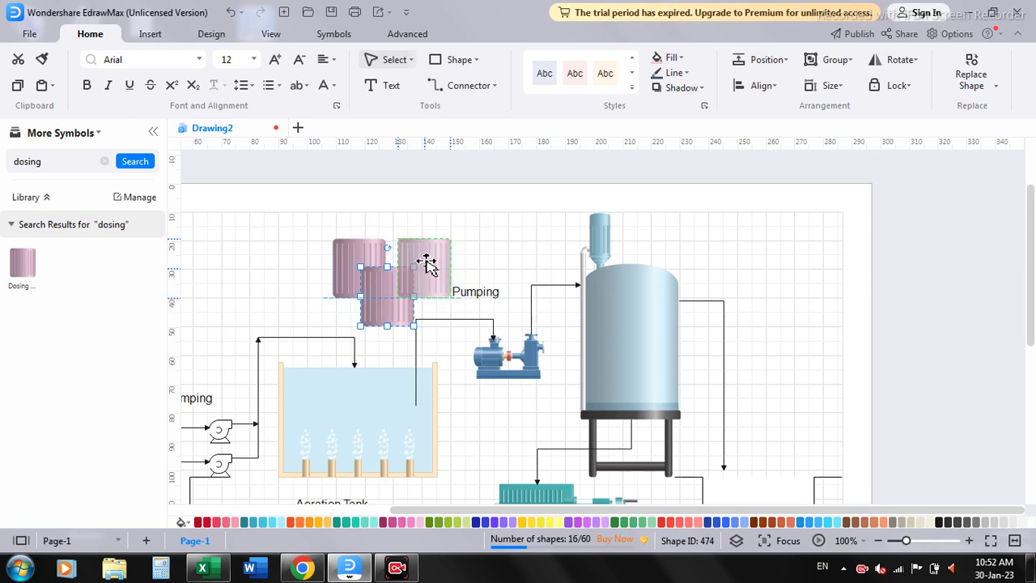
click(523, 238)
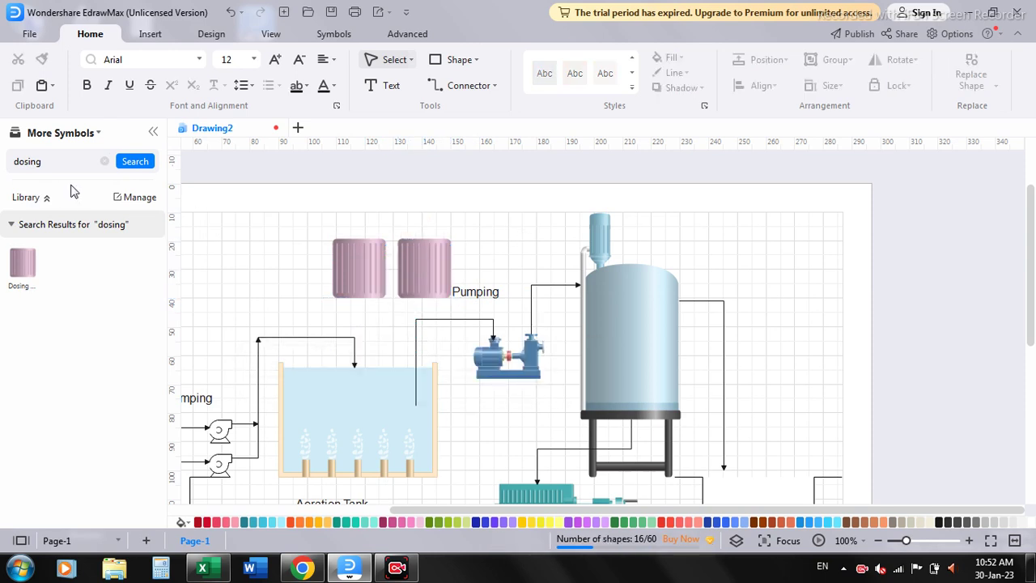
- Draw arrowed connectors from both dosing tank tops into the tall tank's top, lowering the second connector's upper run
click(439, 86)
drag(361, 242, 632, 261)
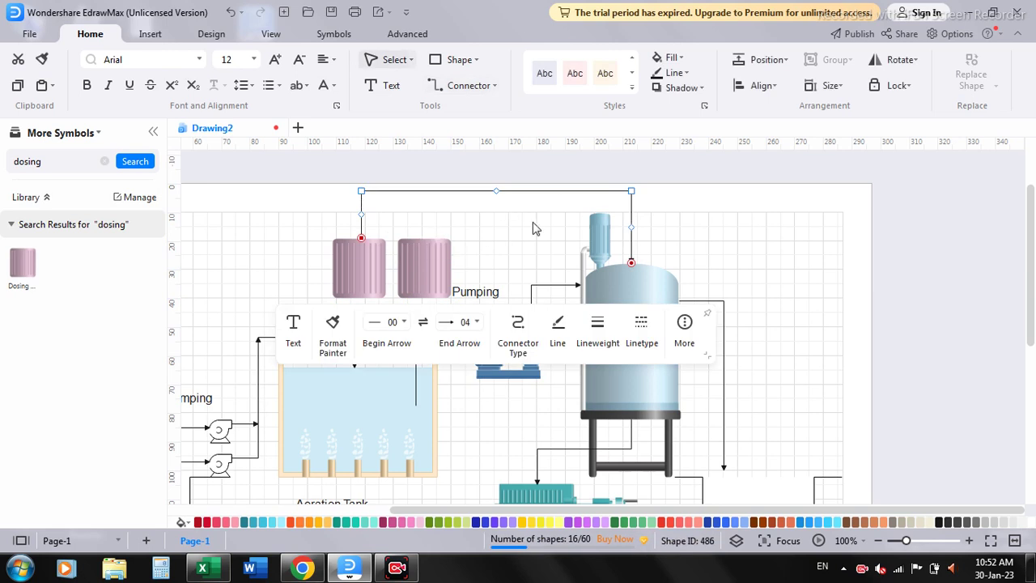
drag(427, 242, 652, 209)
drag(652, 209, 648, 264)
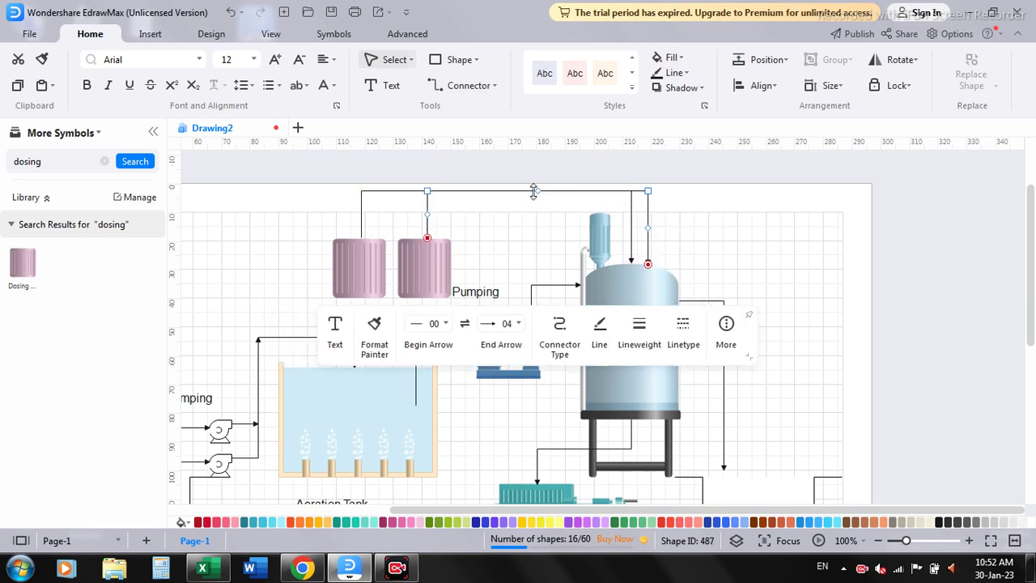
drag(539, 192, 542, 206)
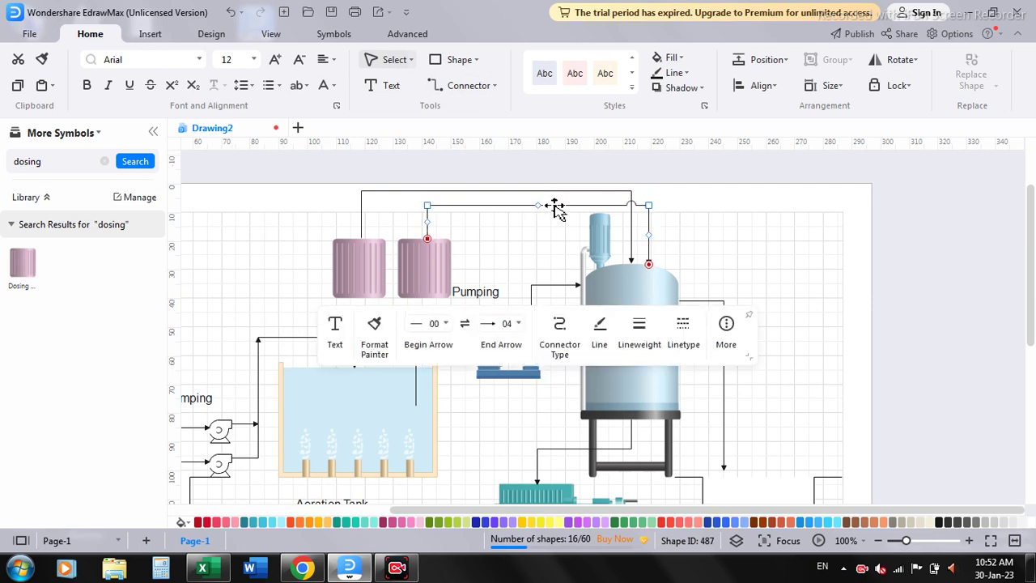
click(708, 218)
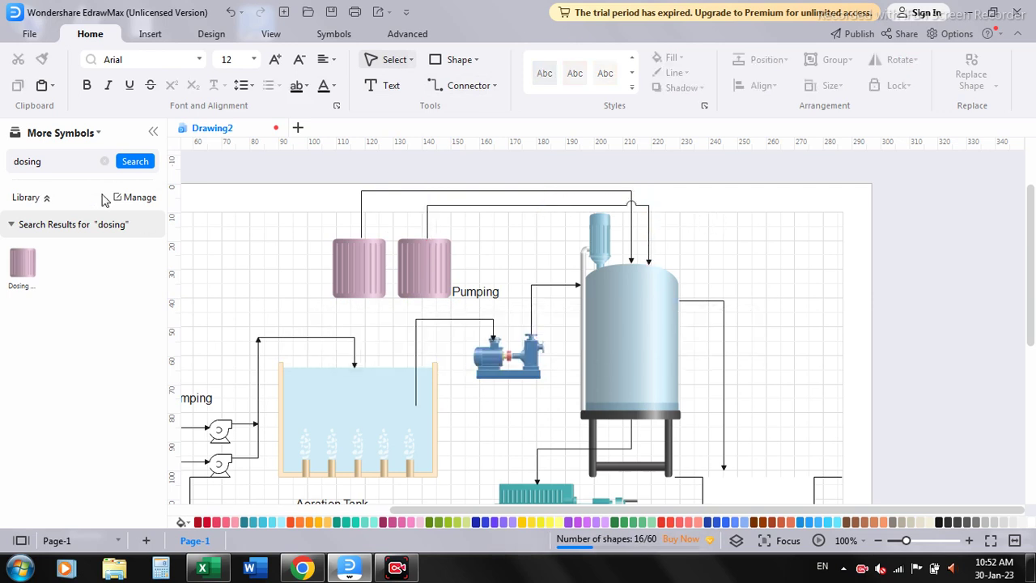
- Duplicate the Pumping label below the dosing tanks and rename it 'Dosing System'
click(483, 297)
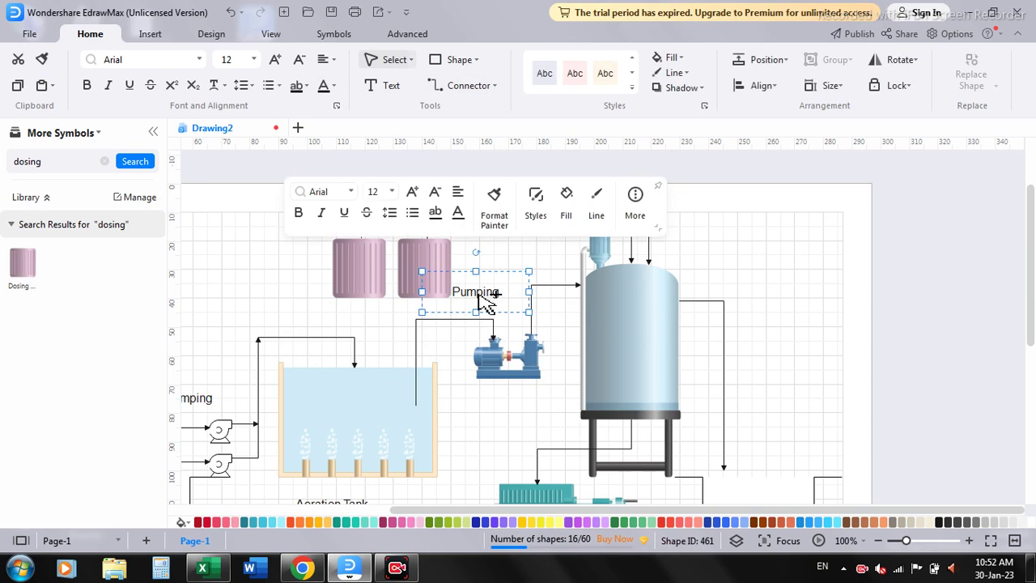
key(ctrl+d)
mouse_move(457, 317)
mouse_down()
mouse_move(277, 285)
mouse_move(258, 270)
mouse_move(394, 316)
mouse_up()
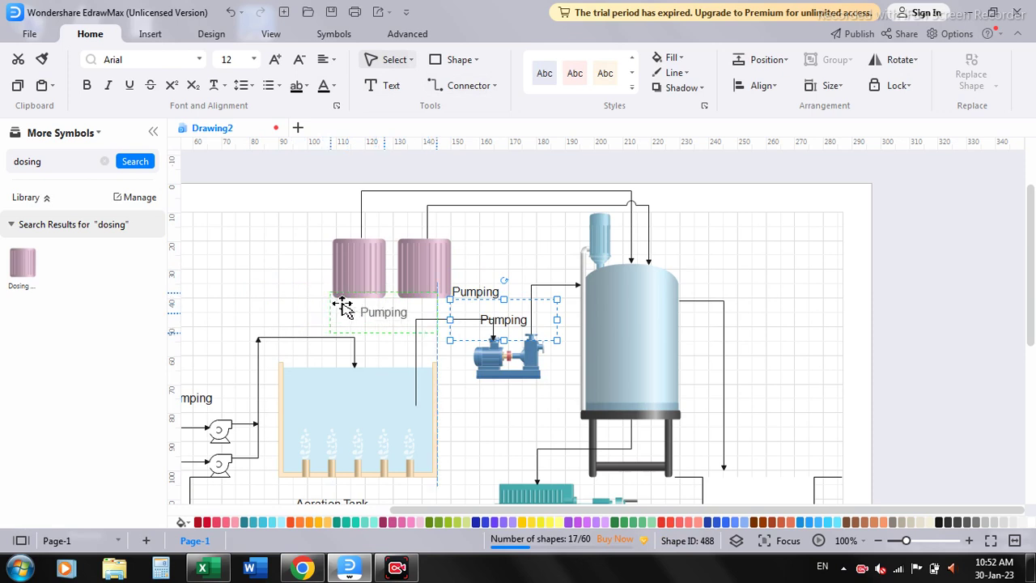
double_click(389, 314)
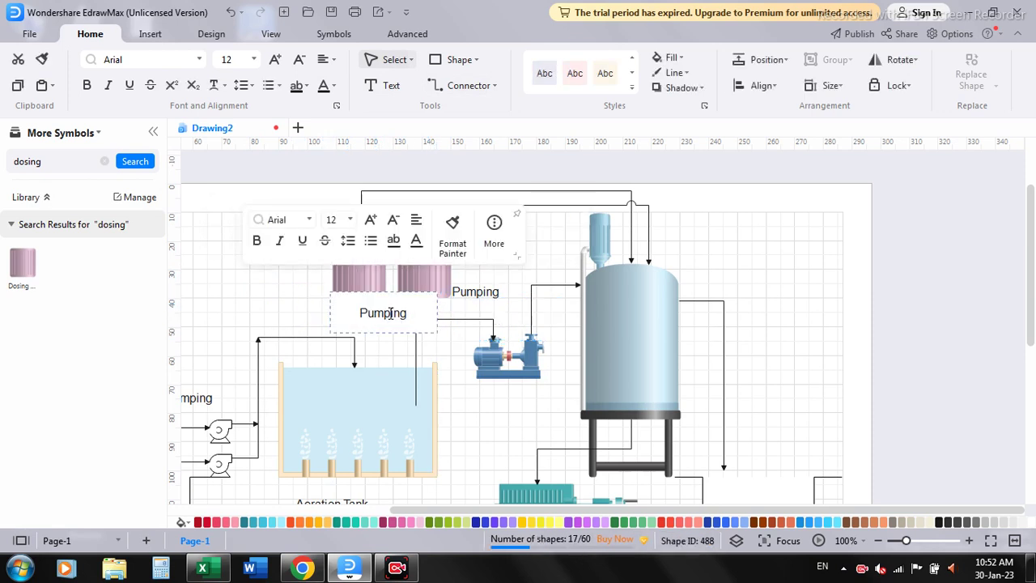
text(Dosing System)
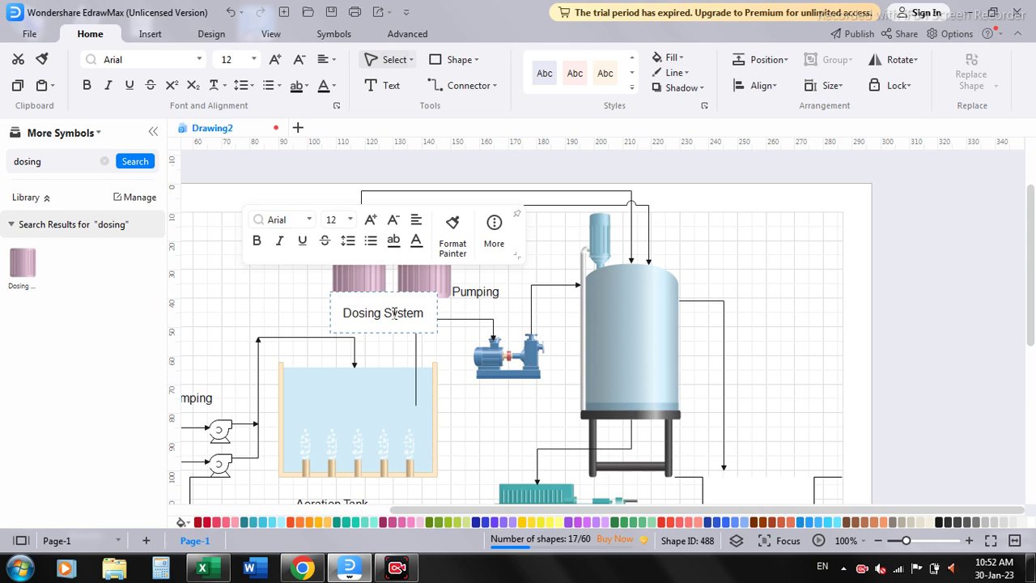
click(743, 257)
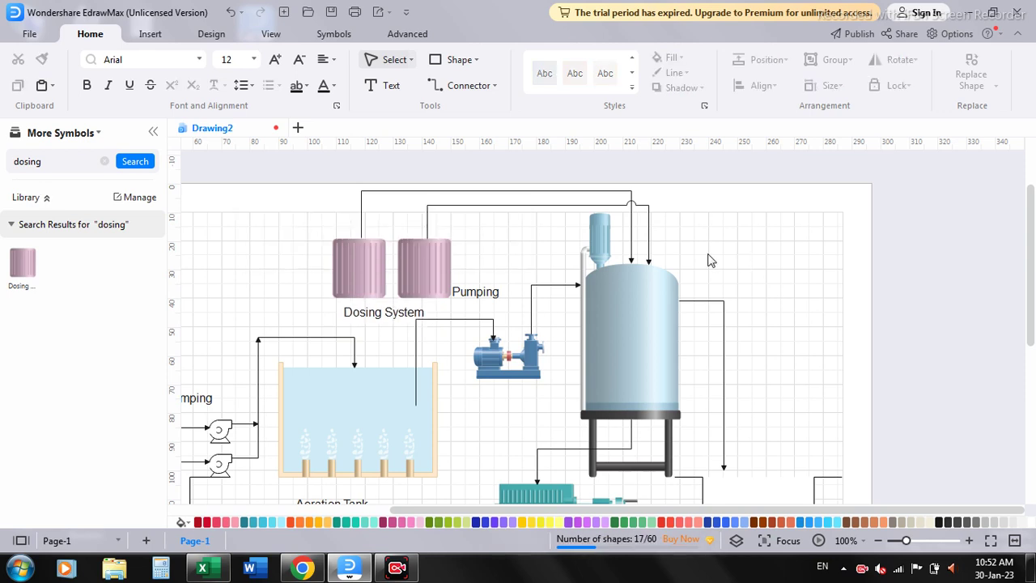
- Duplicate the Pumping label beside the tall tank and rename it 'Agitator and Mixing tank'
scroll(710, 266, down, 1)
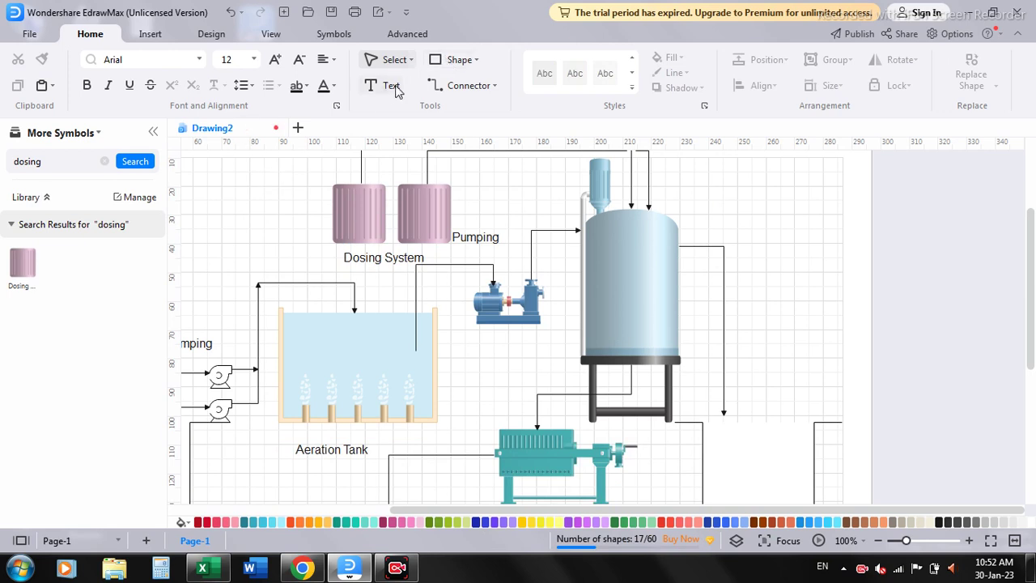
click(490, 242)
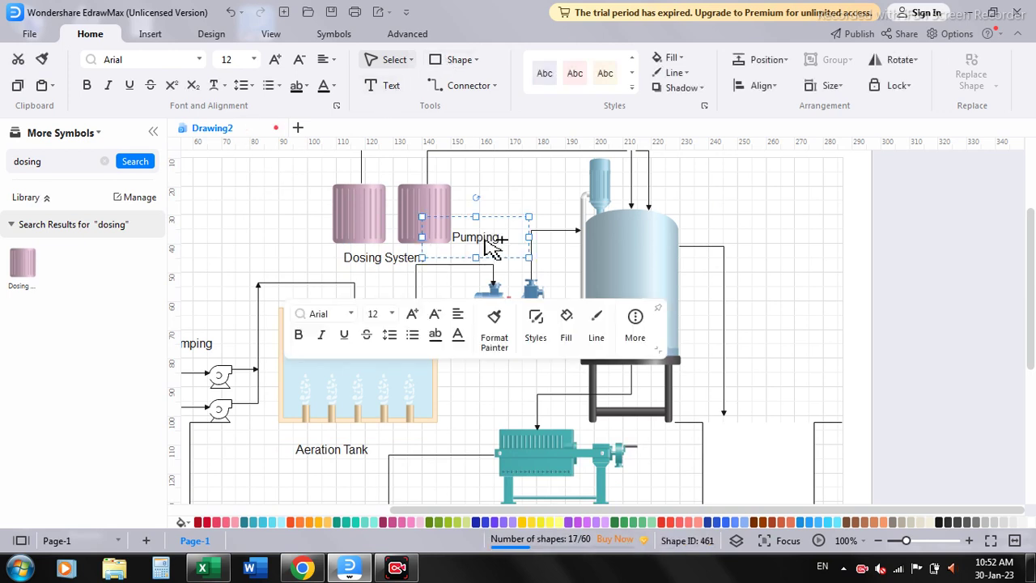
key(ctrl+d)
drag(486, 268, 511, 354)
double_click(538, 353)
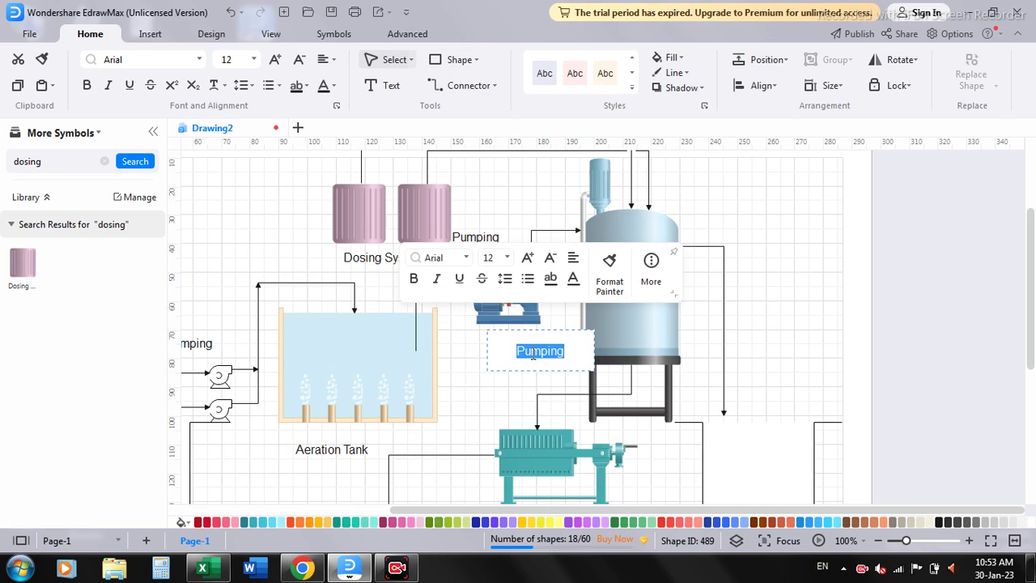
text(Agitator)
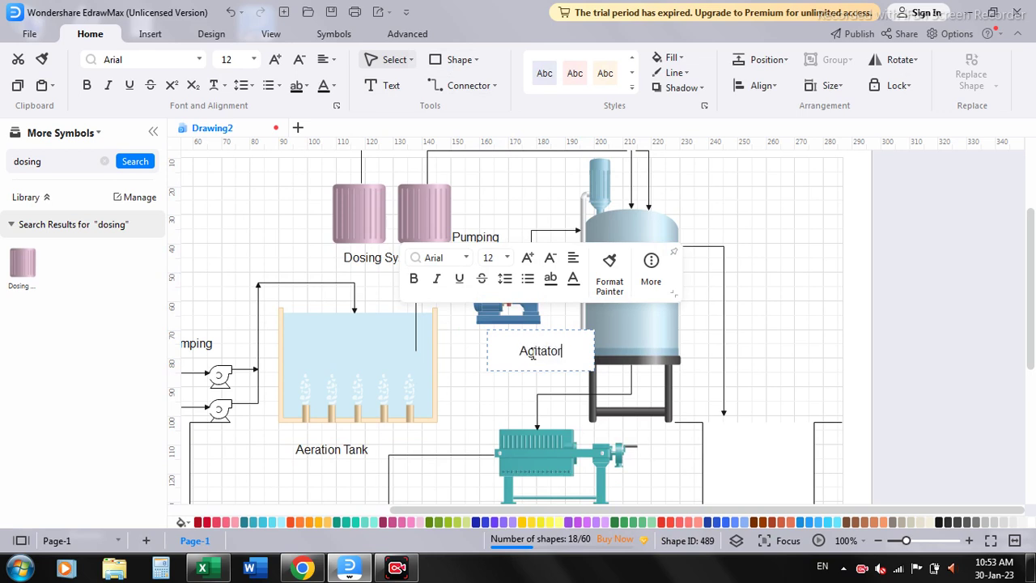
text( and )
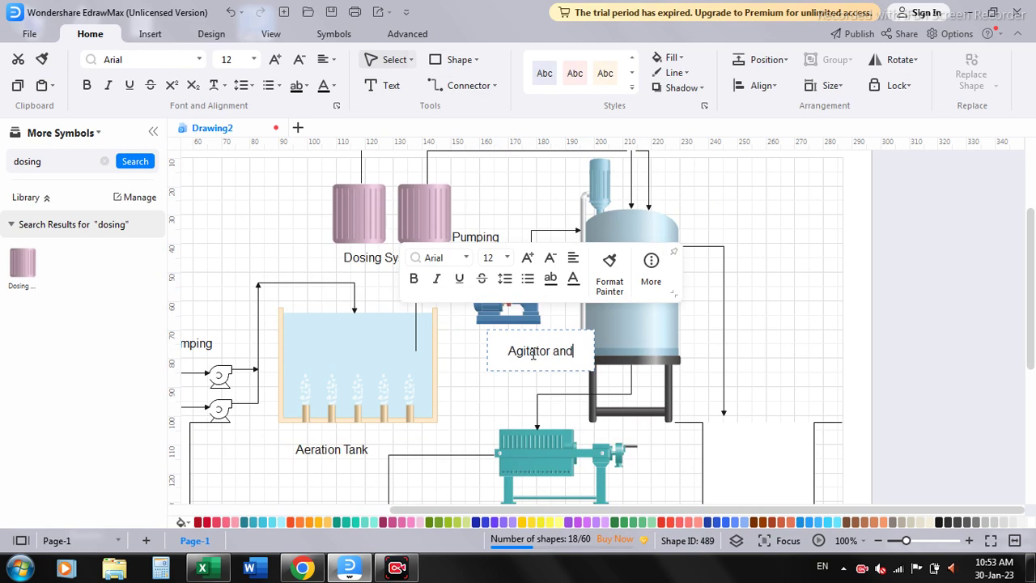
text(Mixing tank)
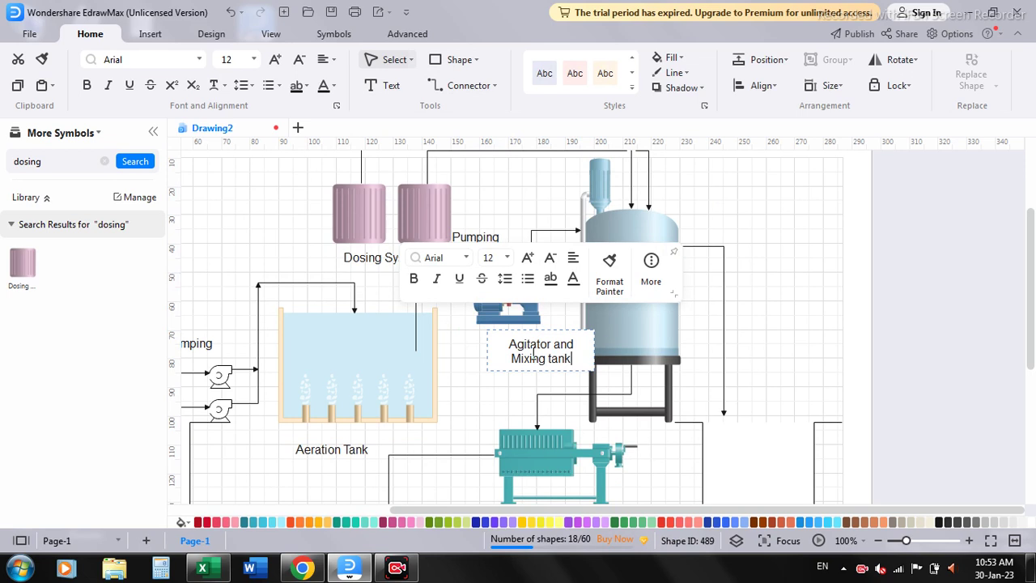
click(825, 287)
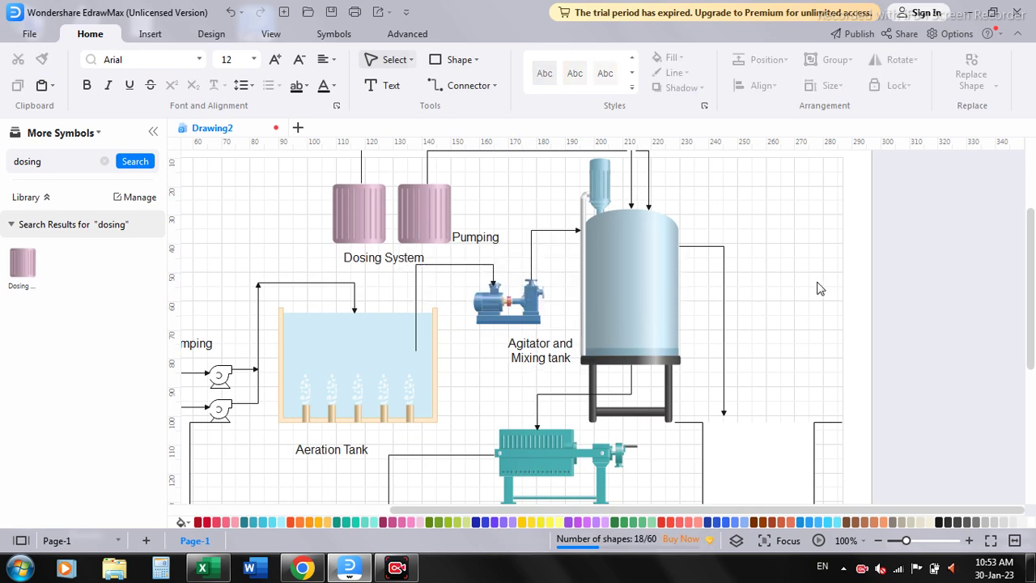
- Duplicate the Aeration Tank label under the right basin and rename it 'Supernatent Water Collection'
scroll(768, 314, down, 1)
scroll(767, 314, down, 1)
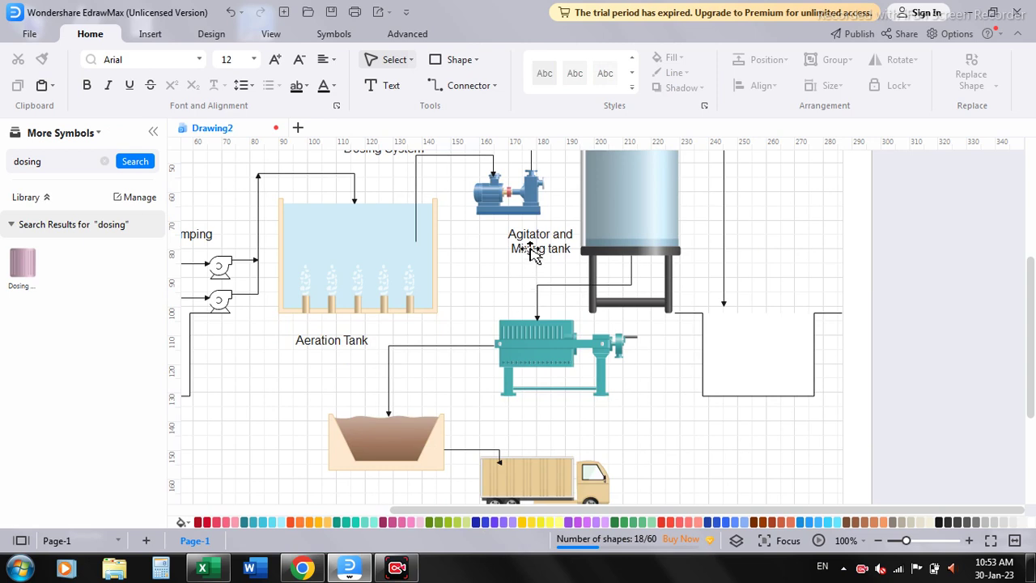
click(334, 341)
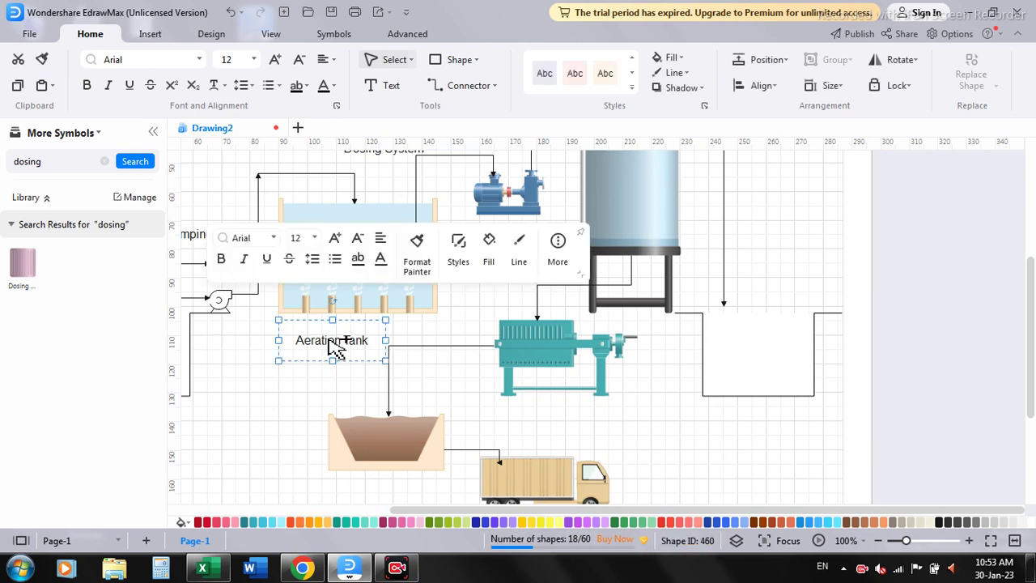
key(ctrl+d)
drag(325, 370, 725, 427)
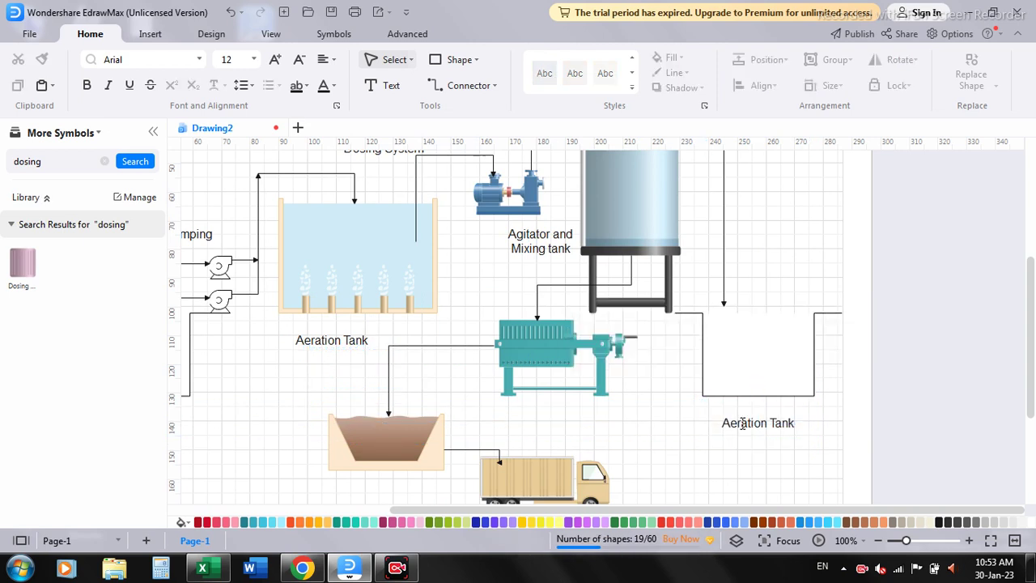
double_click(765, 426)
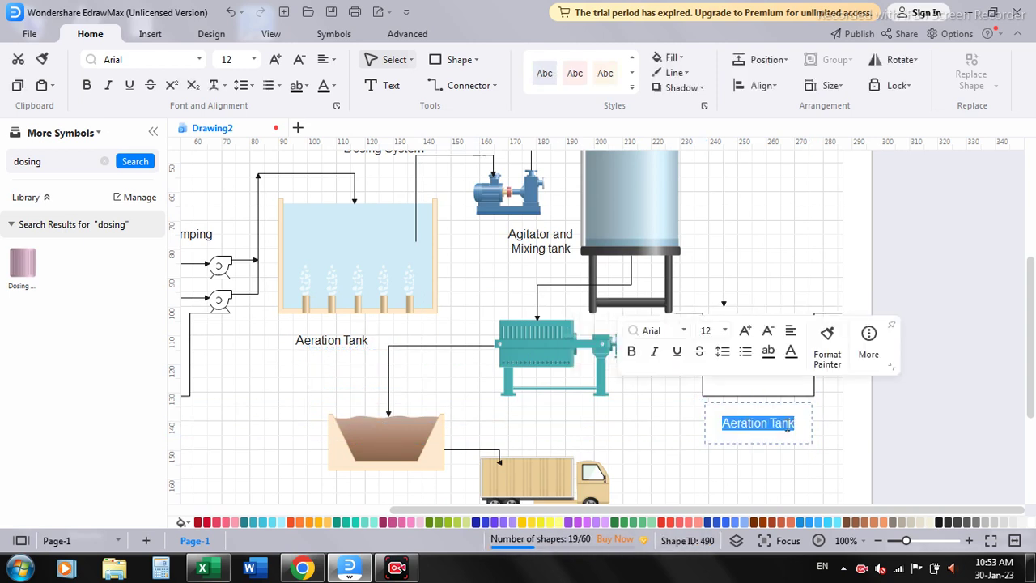
text(Supernatent Wa)
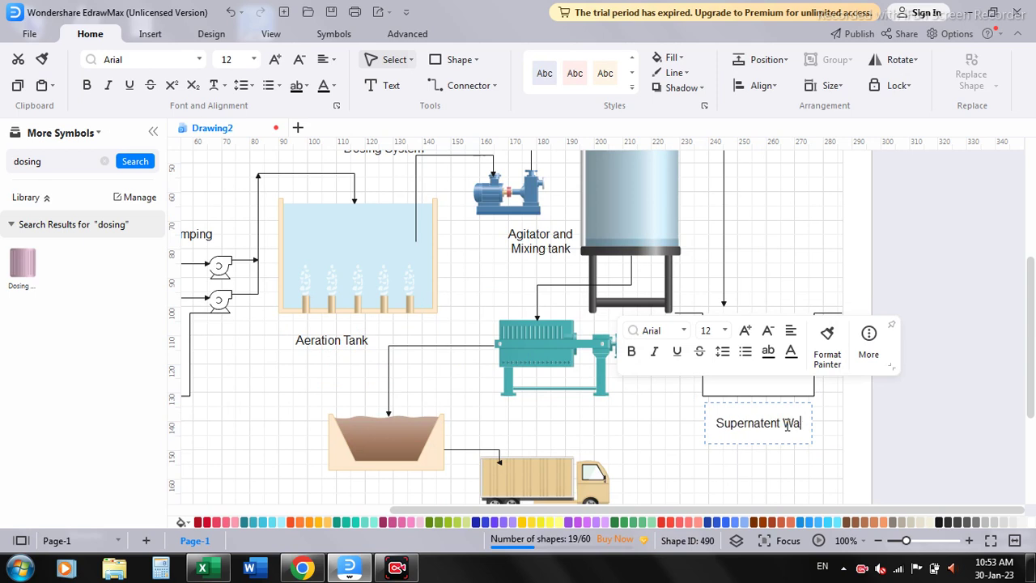
text(ter Collection)
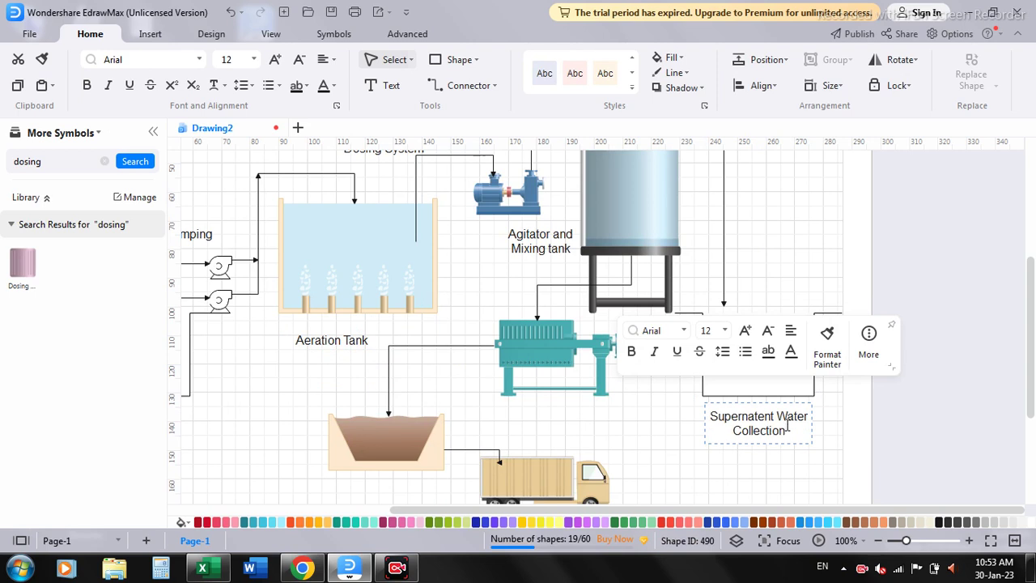
click(860, 437)
- Paste a label copy under the filter press, rename it 'Press Filter', and paste another copy
scroll(860, 437, down, 3)
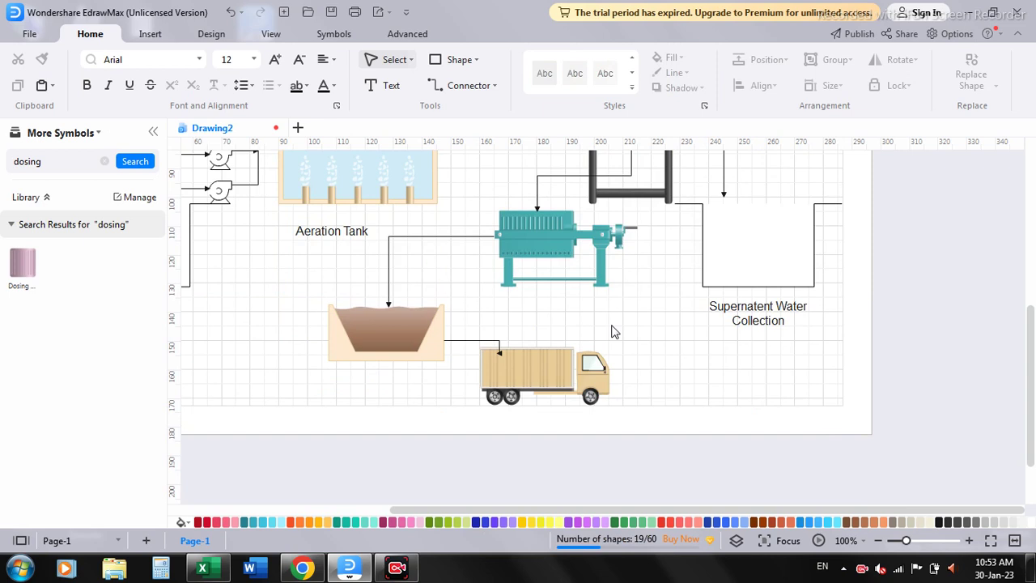
key(ctrl+v)
mouse_move(829, 321)
mouse_down()
mouse_move(565, 314)
mouse_move(521, 301)
mouse_up()
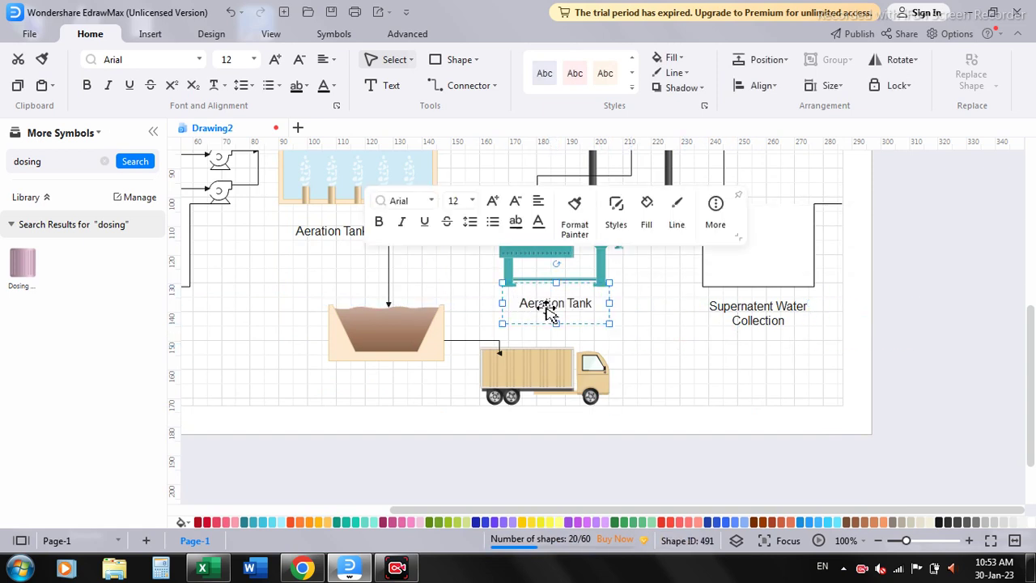
double_click(546, 310)
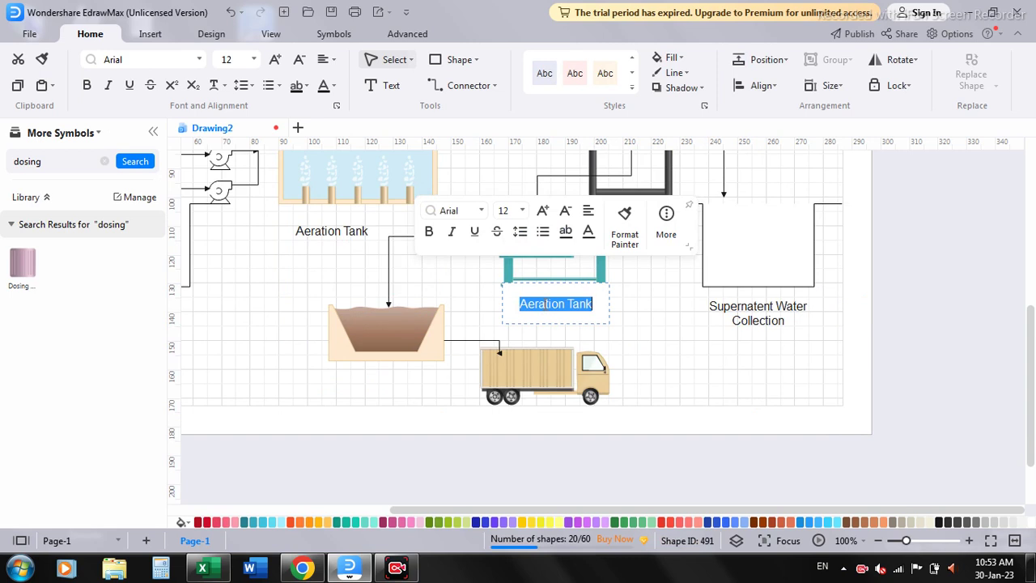
text(P)
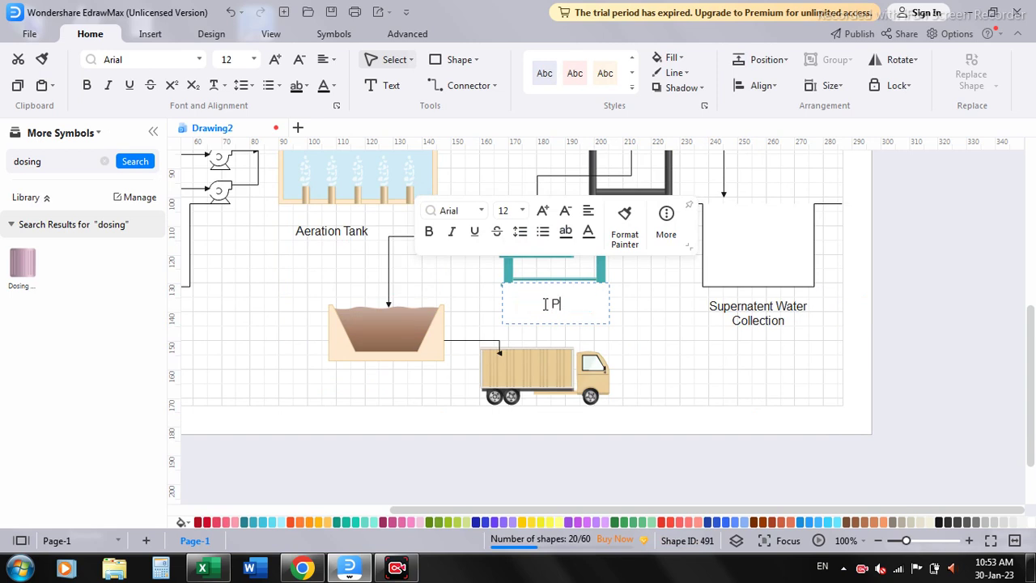
text(ress Filter)
click(644, 388)
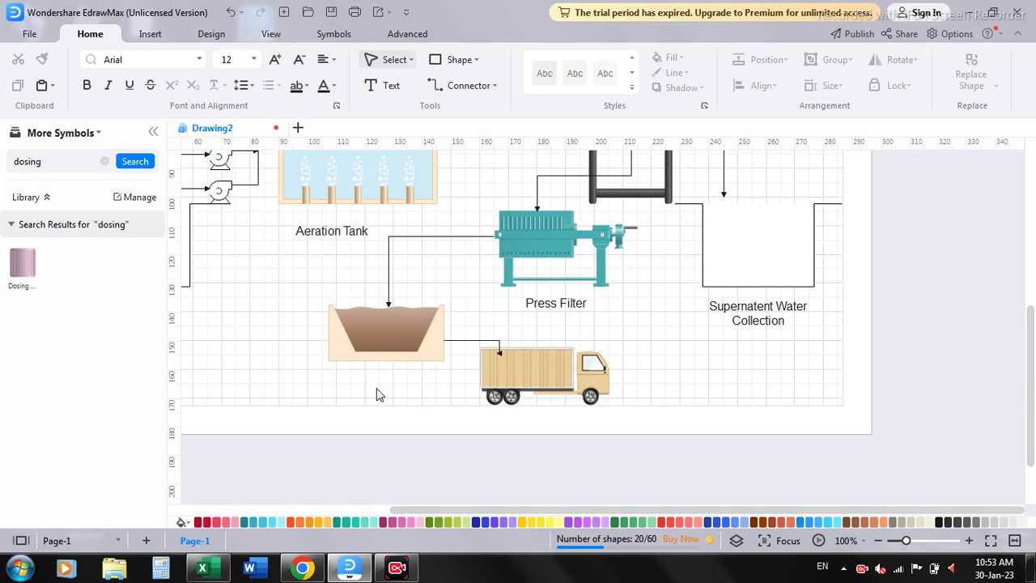
key(ctrl+v)
- Move the copied label under the brown sludge tank and rename it 'Sludge Collection Unit'
drag(672, 374, 411, 376)
double_click(405, 377)
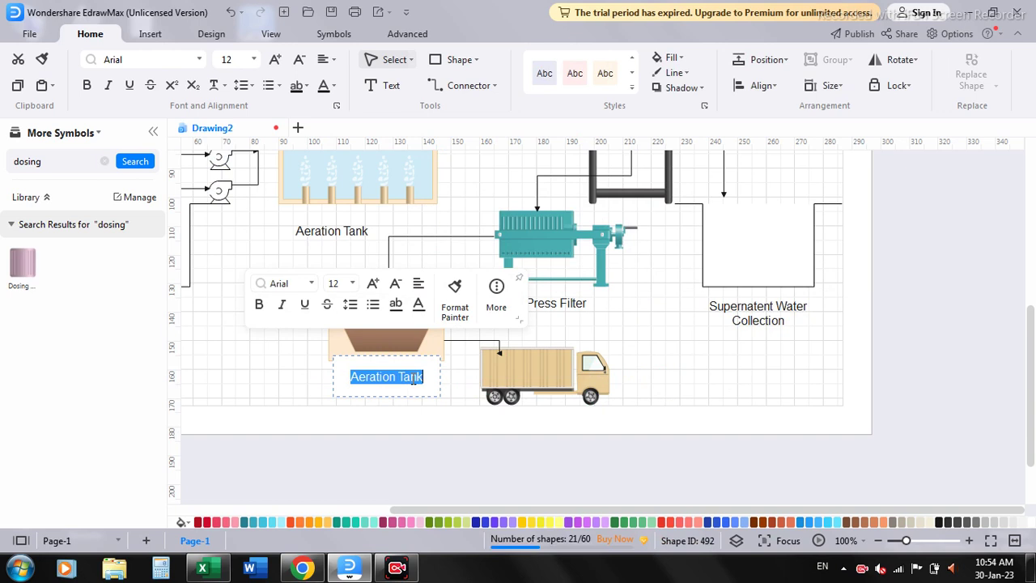
text(Sludge Collection Unit)
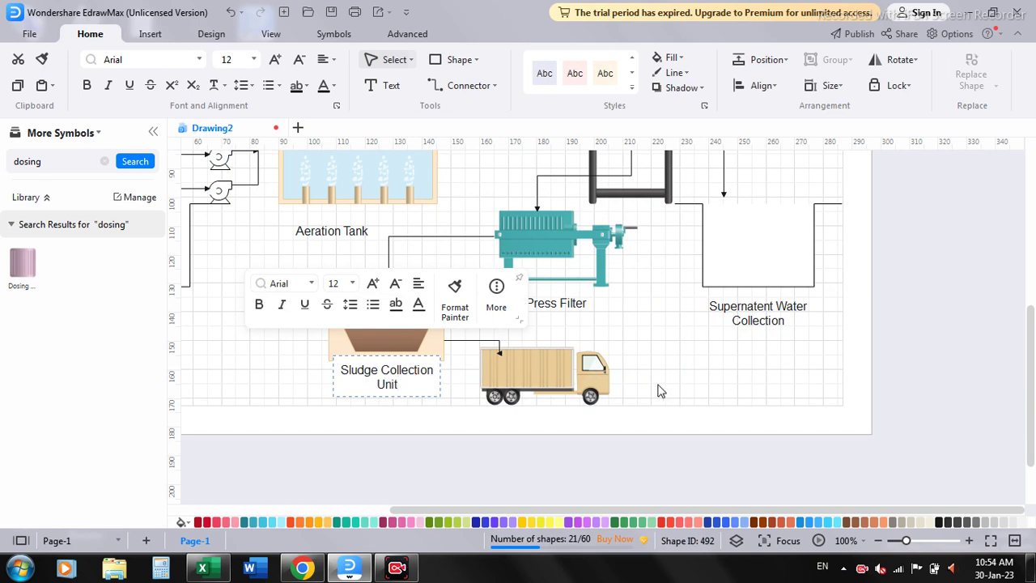
click(660, 391)
- Paste a label beside the truck and rename it 'Sludge Handle Unit'
key(ctrl+v)
drag(686, 375, 698, 369)
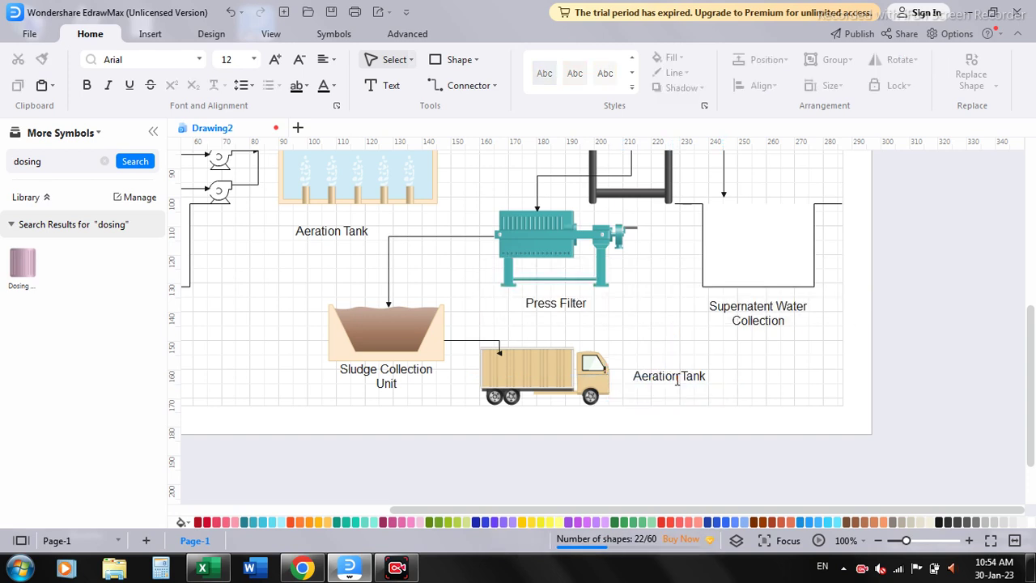
double_click(679, 380)
text(Sludge Hand)
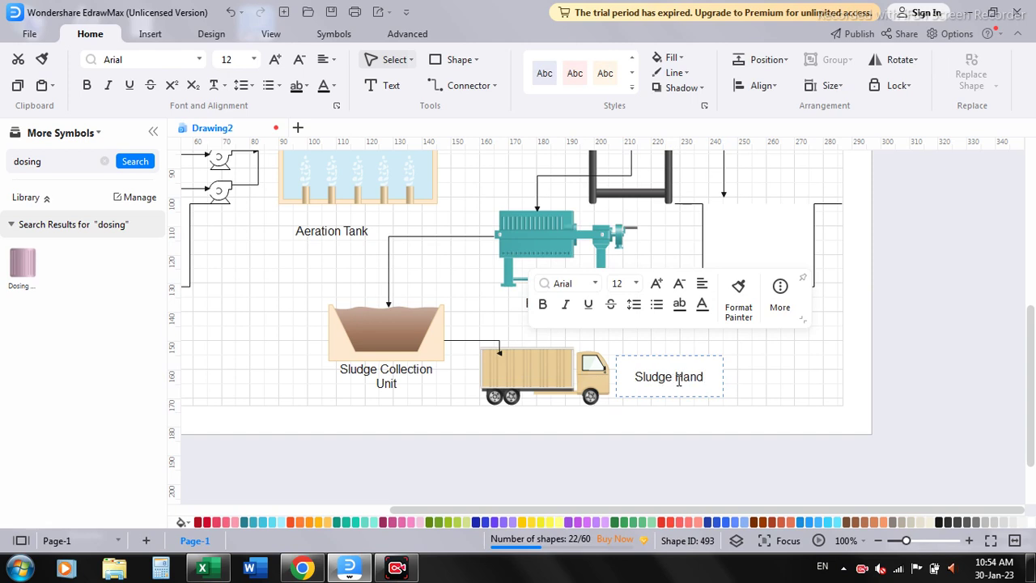
text(ling)
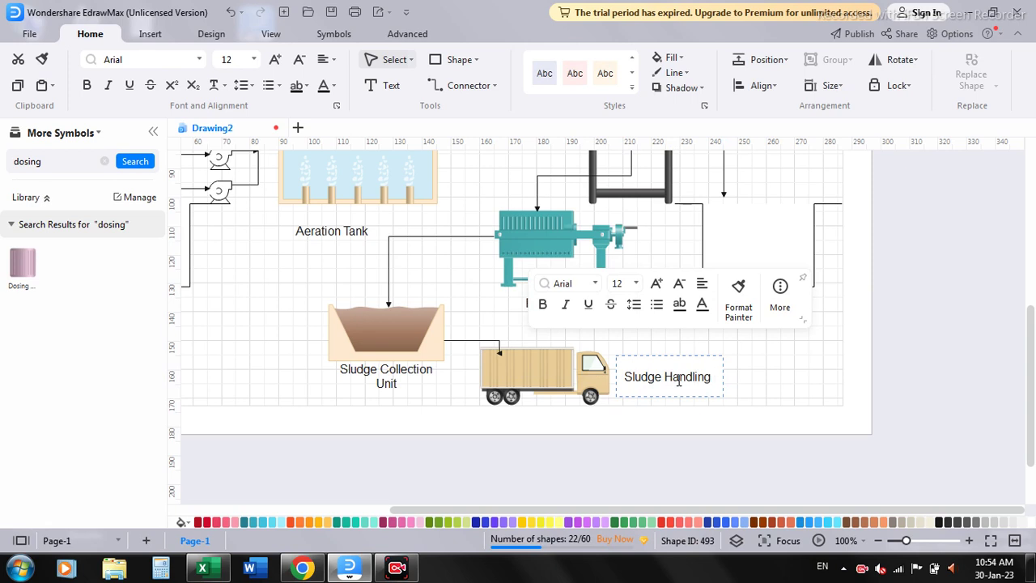
key(BackSpace)
key(BackSpace)
key(BackSpace)
key(BackSpace)
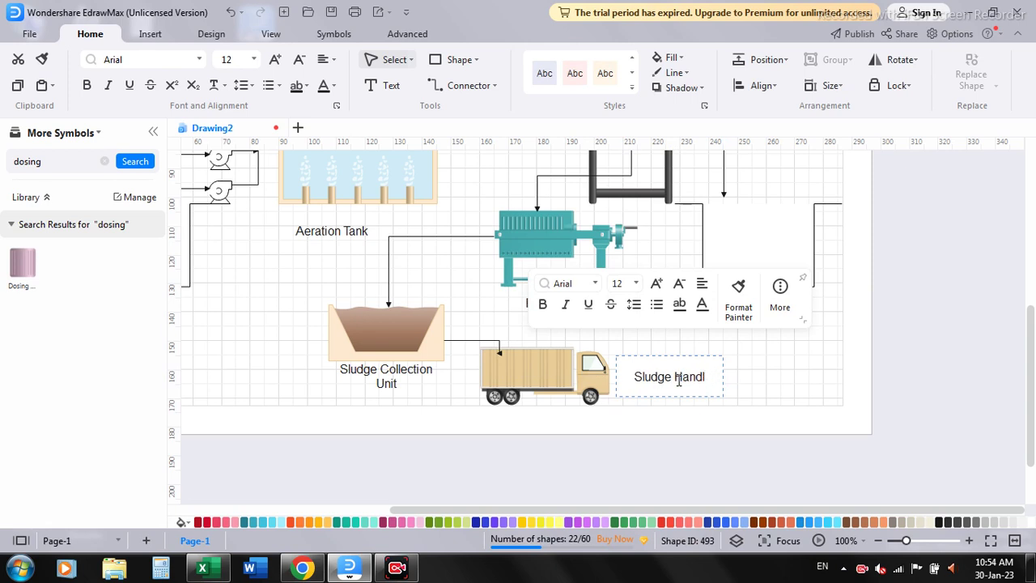
key(BackSpace)
text(e)
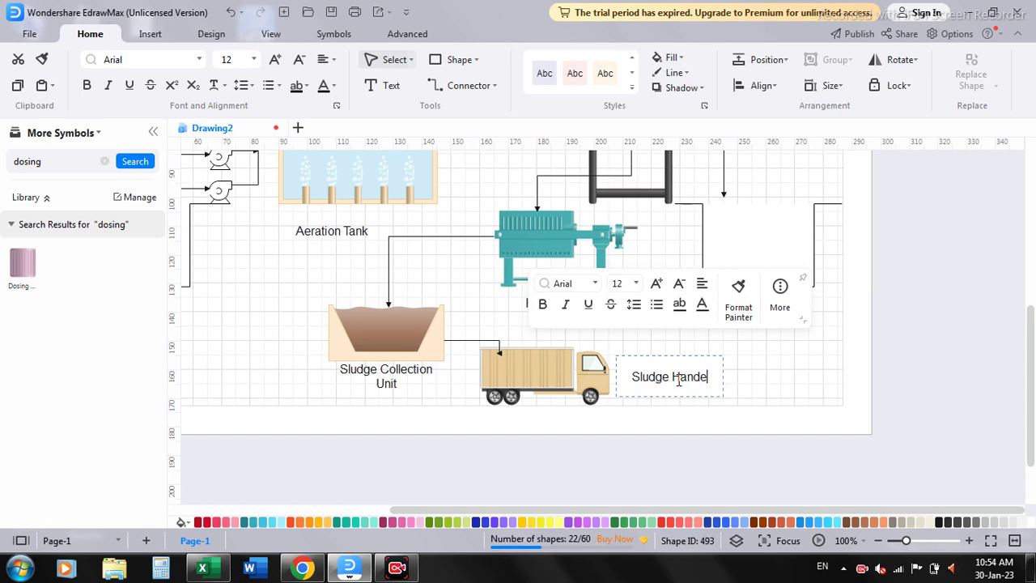
key(BackSpace)
text(le )
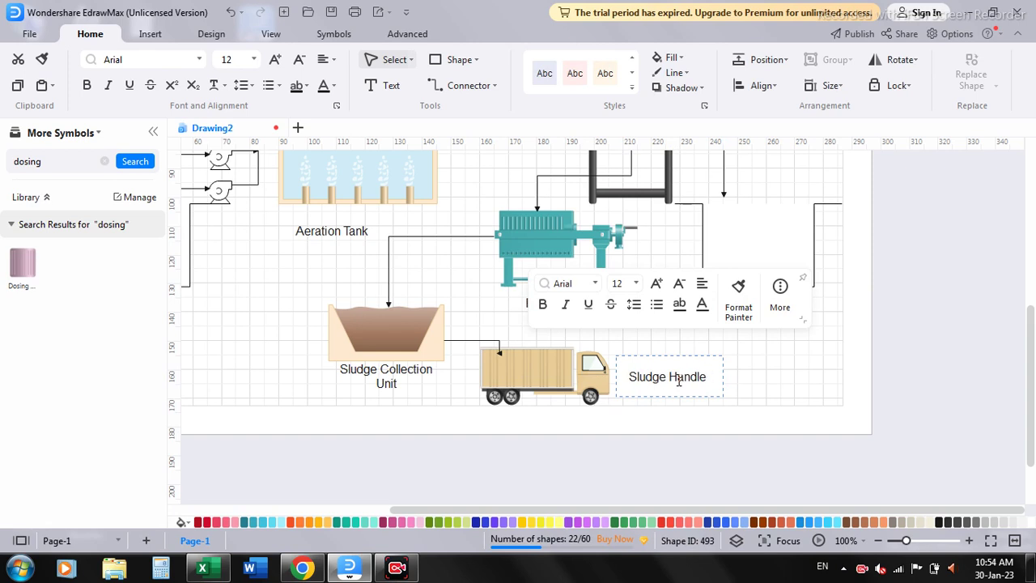
text(Unit)
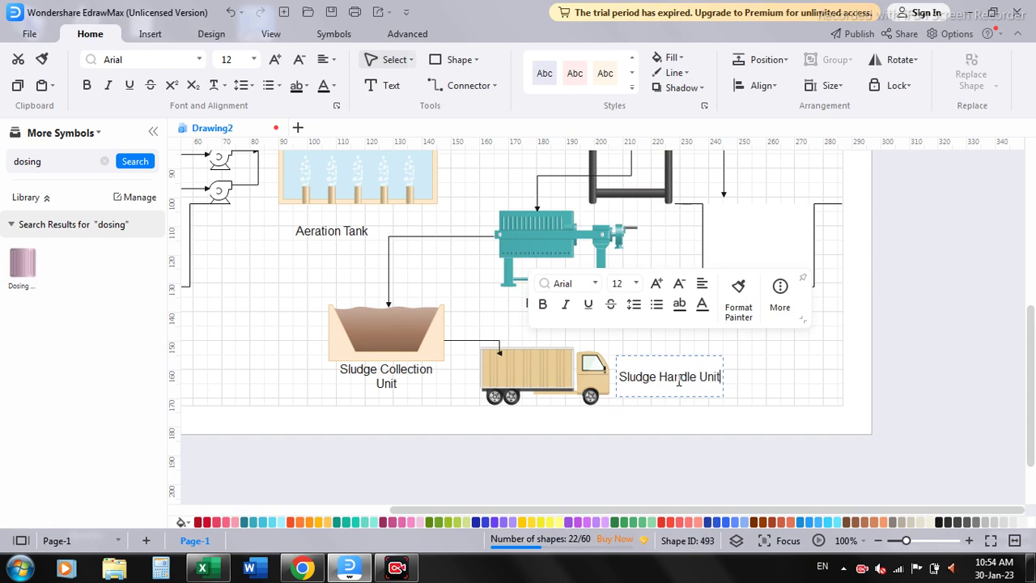
click(844, 363)
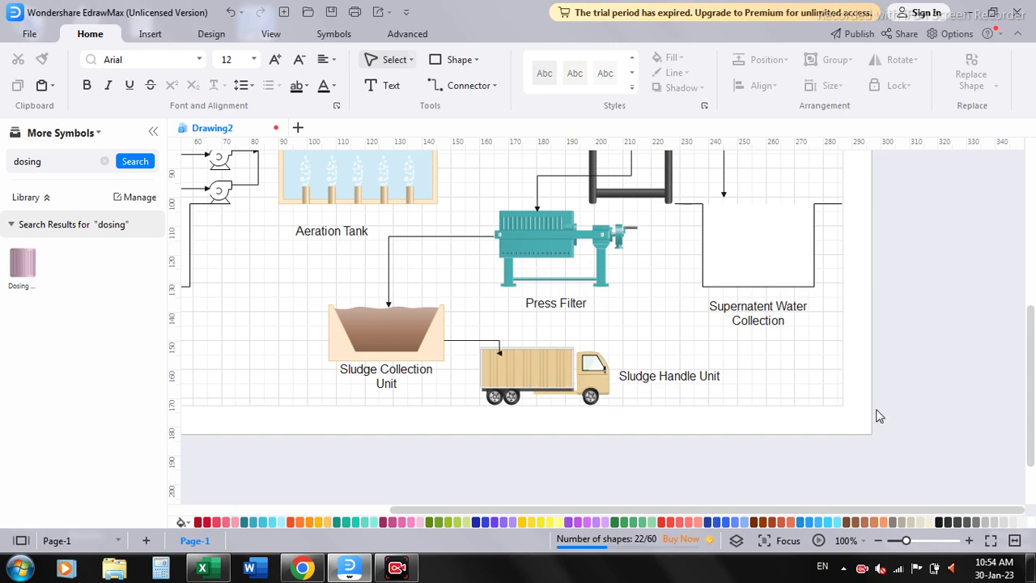
- Dismiss the upgrade prompt and fit the whole page in the window at 60%
click(810, 87)
click(271, 34)
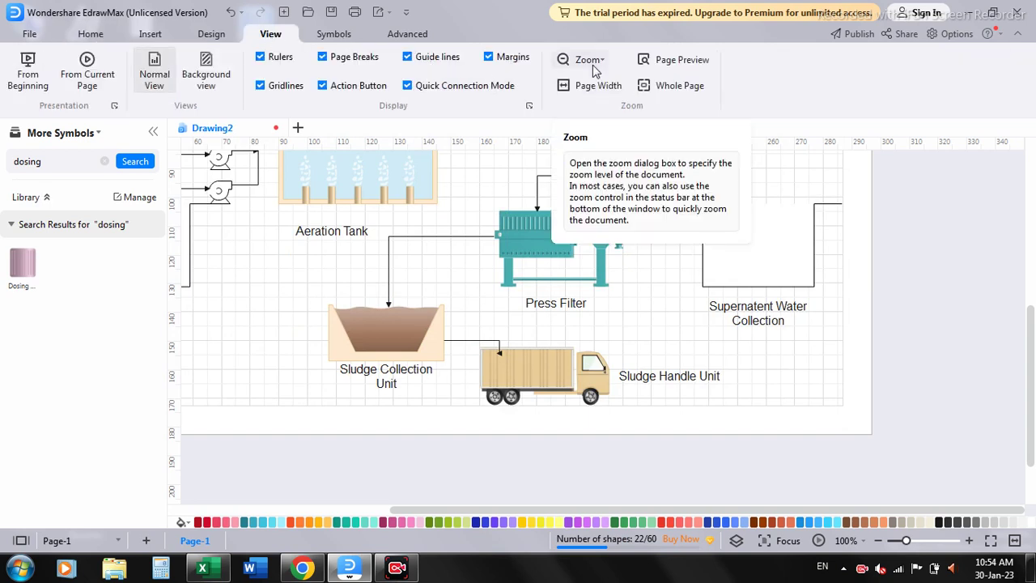
click(665, 85)
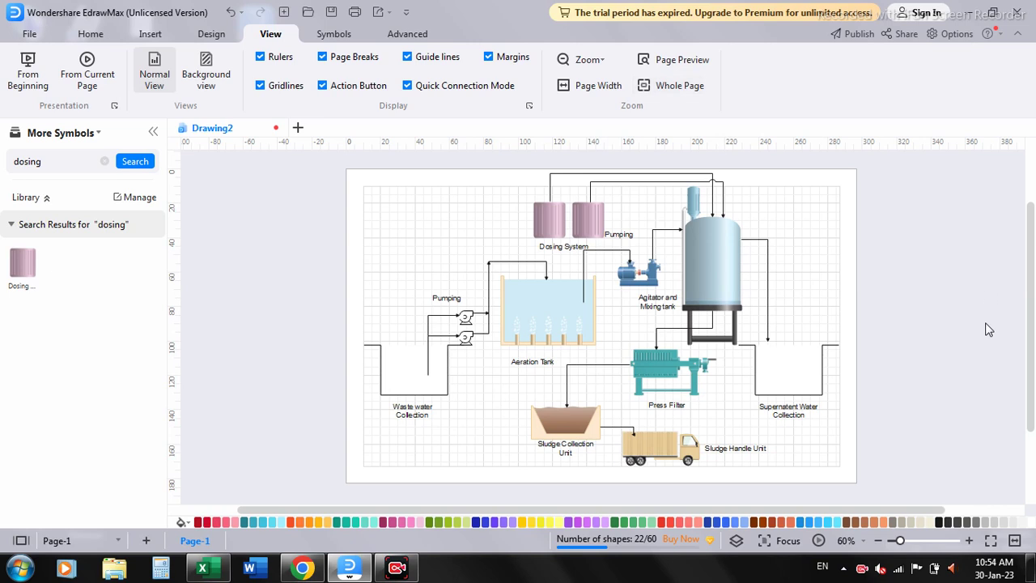